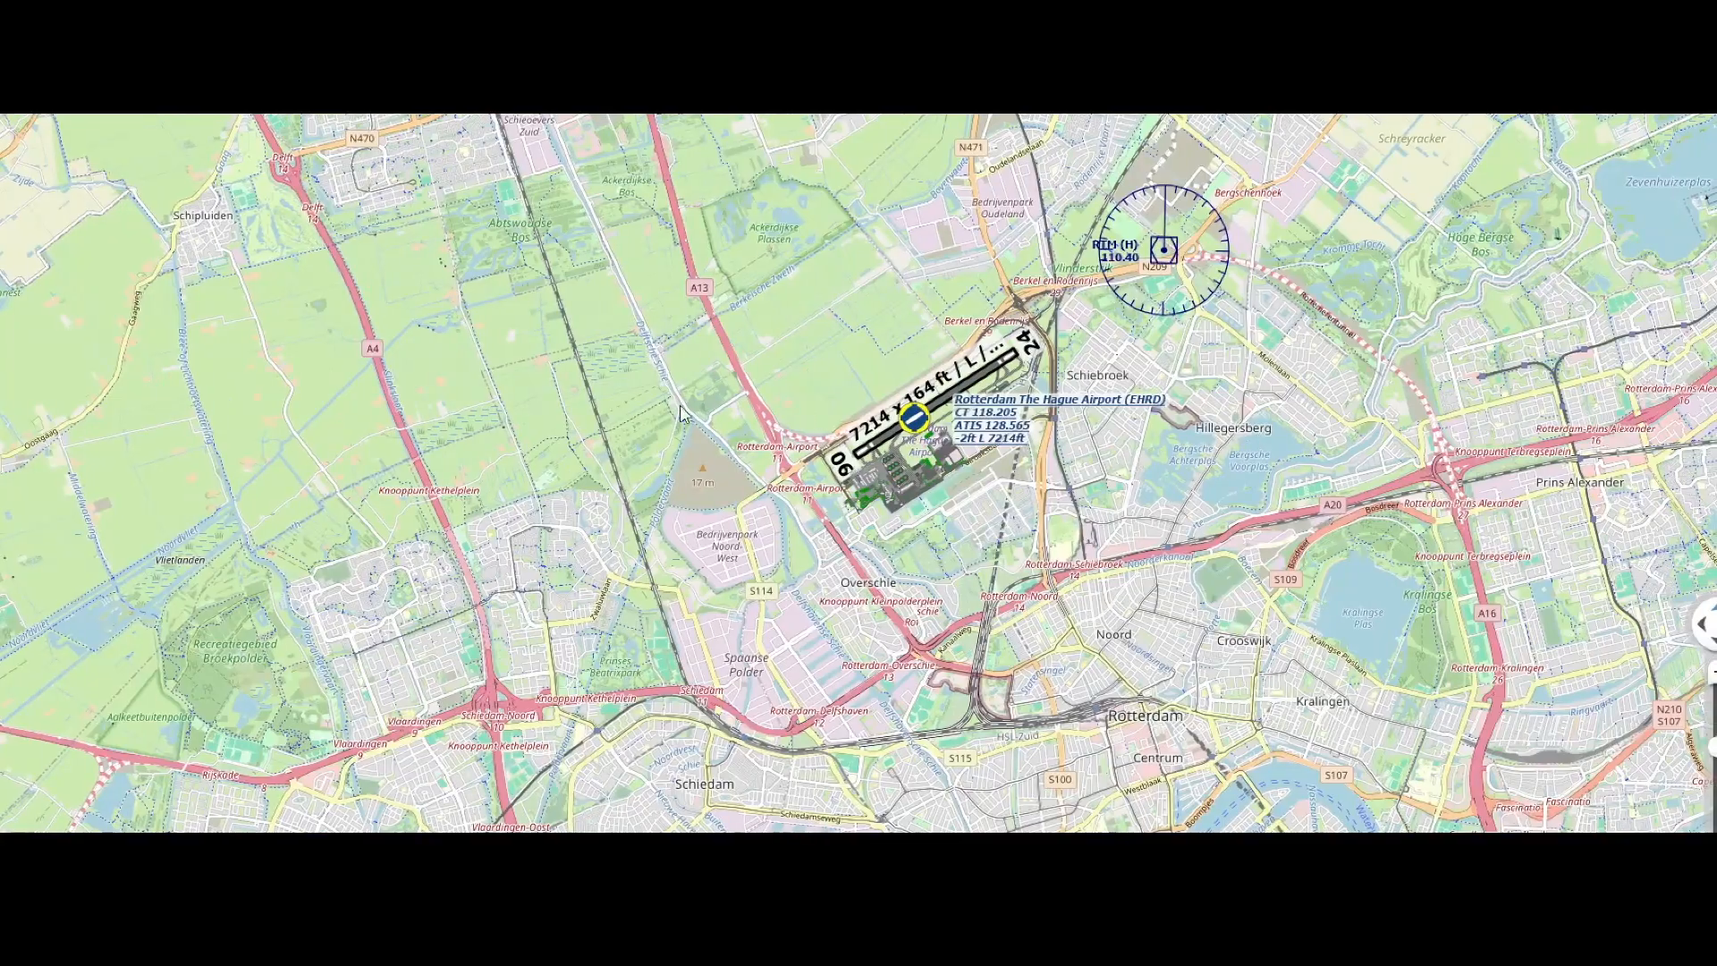
Select runway 06 at Rotterdam The Hague Airport (EHRD) as the departure, with a 3.0 NM extended runway center line
{"action": "right_click", "coordinate": [913, 414]}
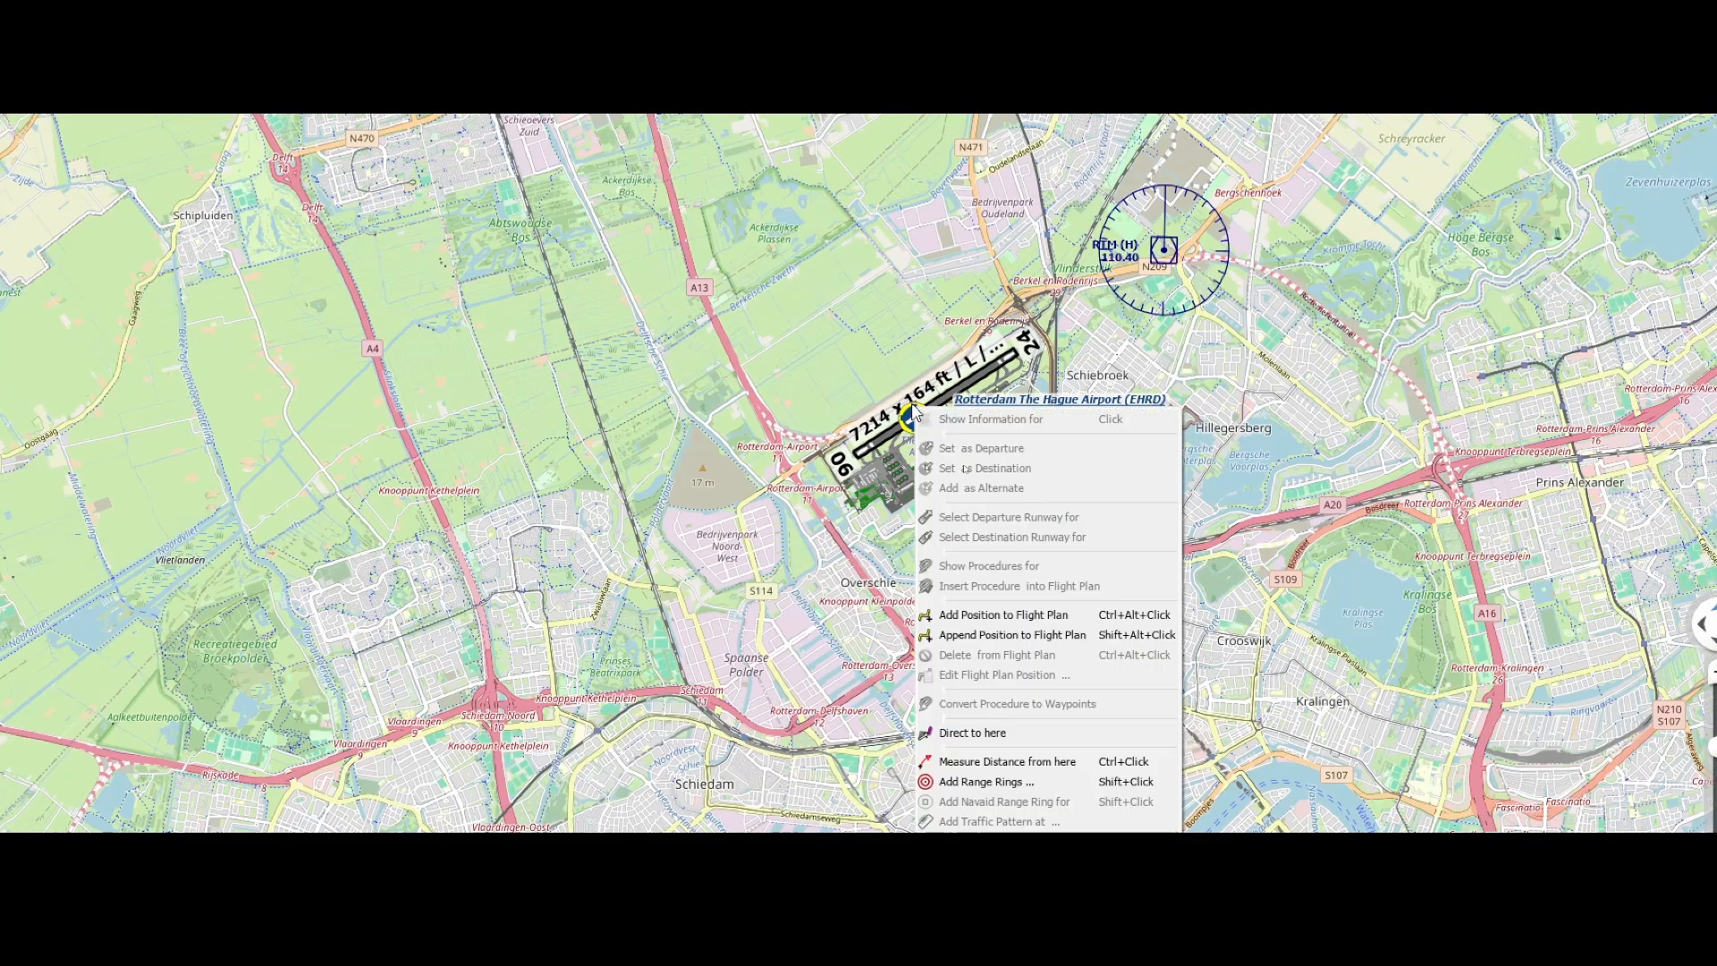
{"action": "left_click", "coordinate": [913, 415]}
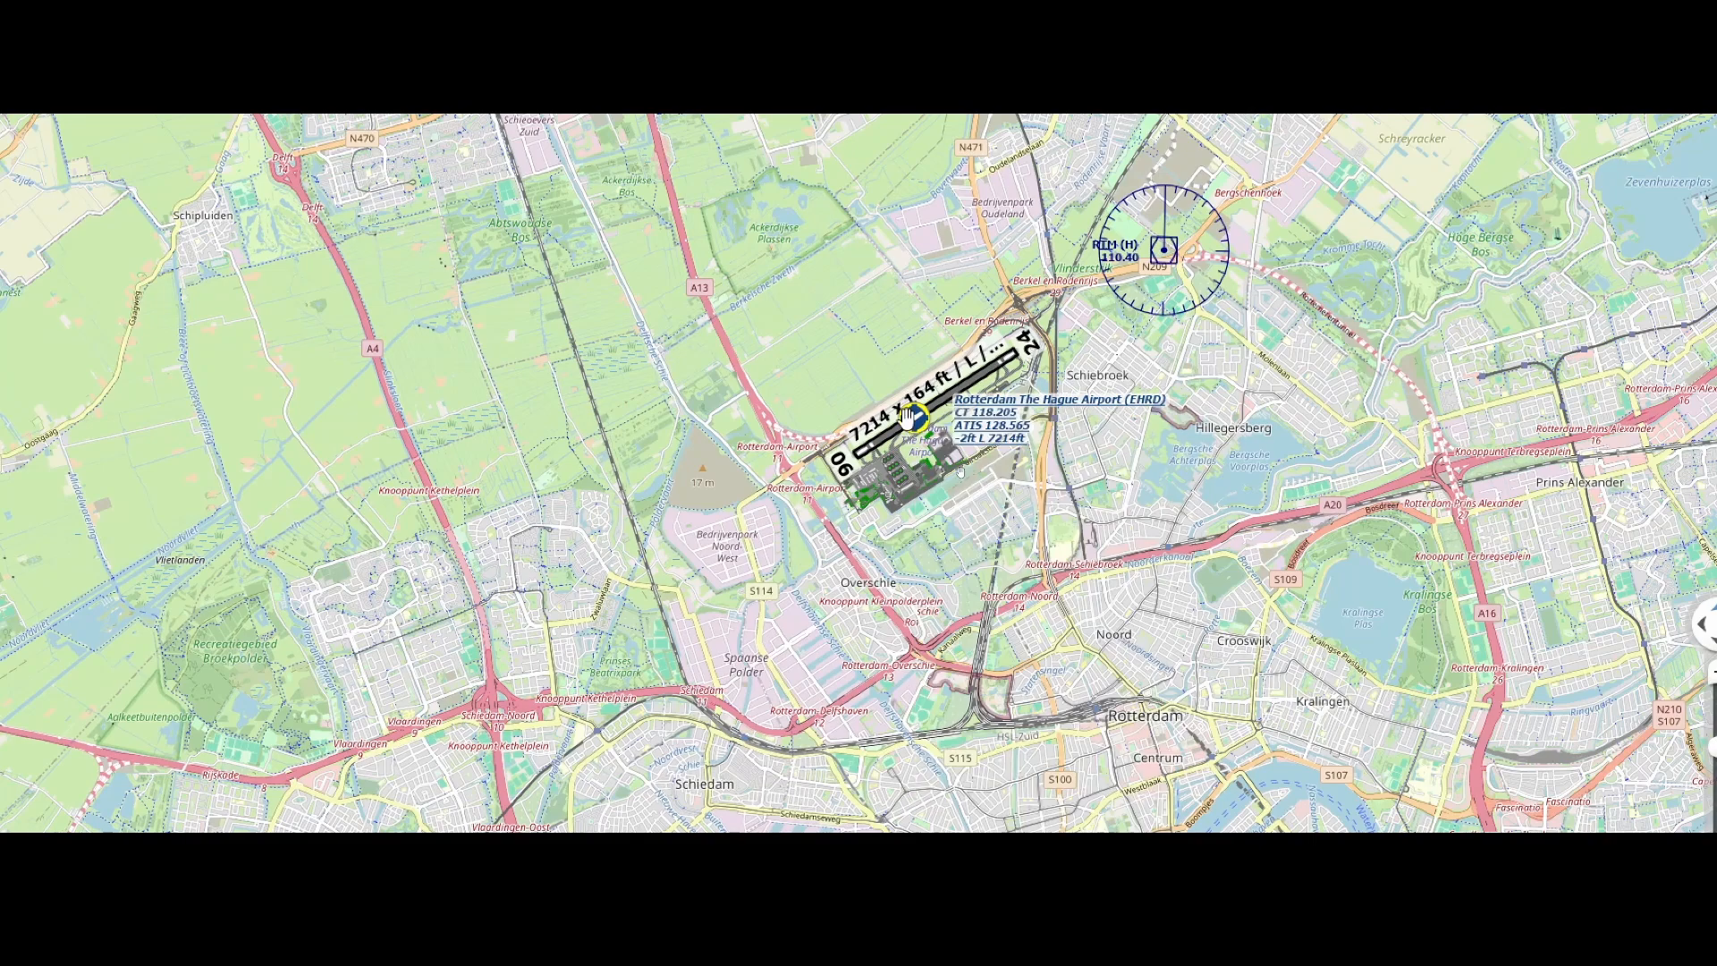
{"action": "right_click", "coordinate": [978, 421]}
{"action": "left_click_drag", "start_coordinate": [881, 428], "coordinate": [908, 430]}
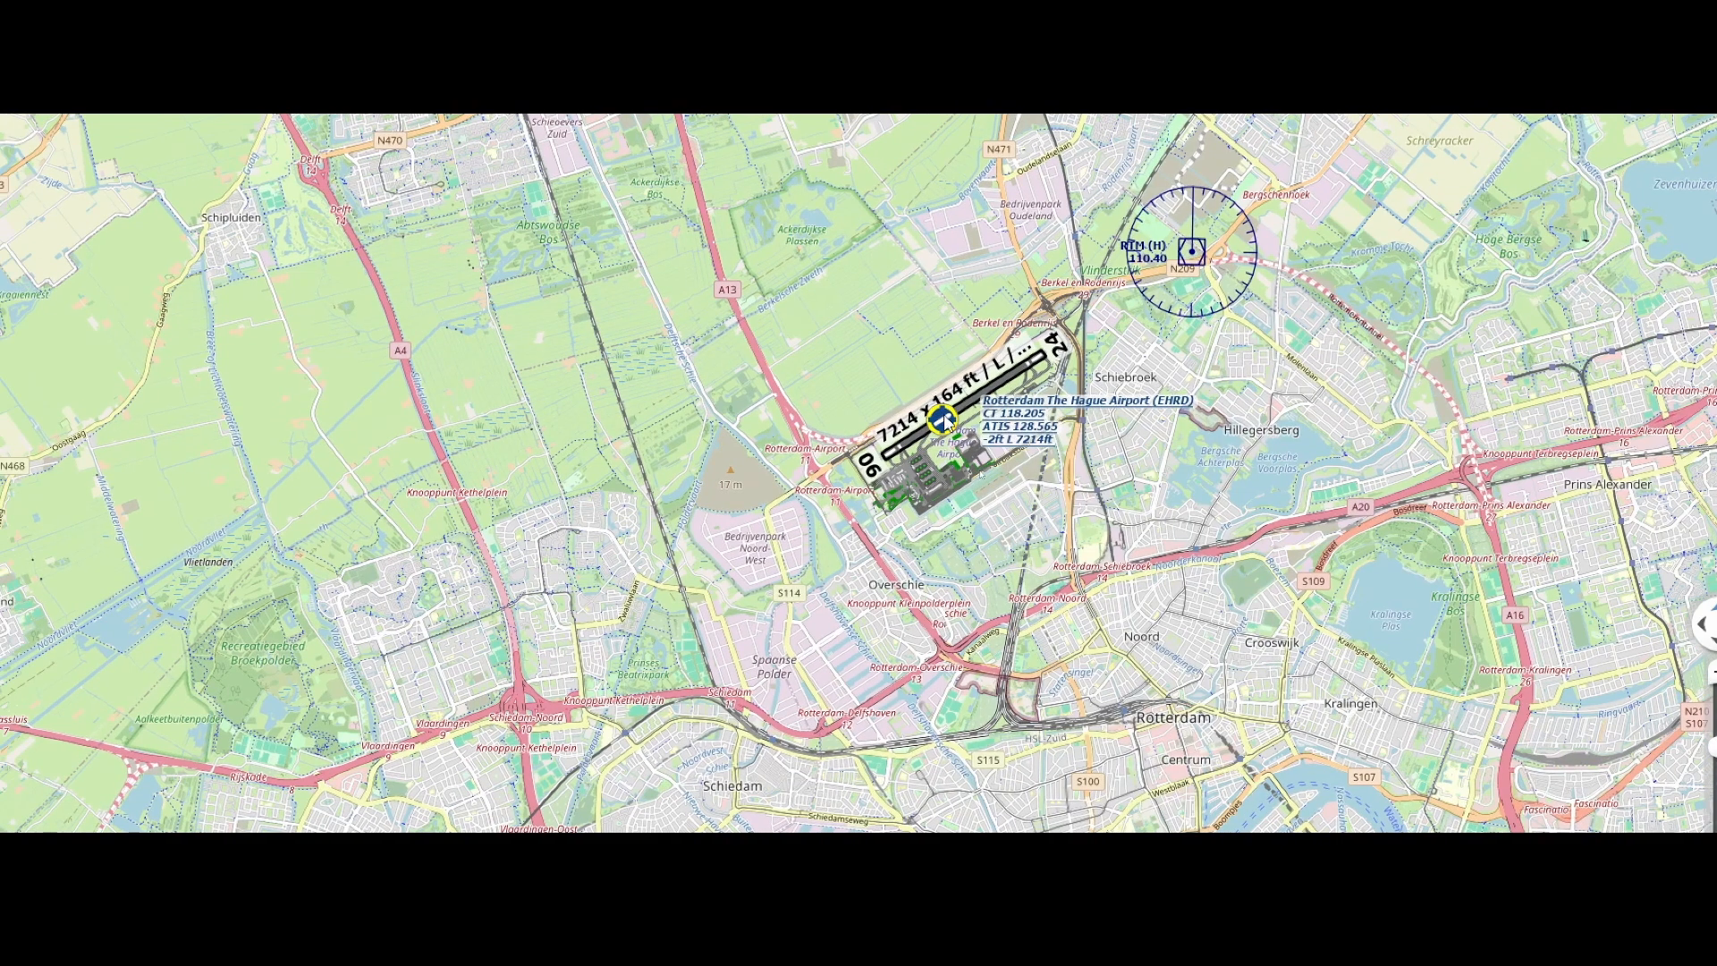
{"action": "right_click", "coordinate": [943, 414]}
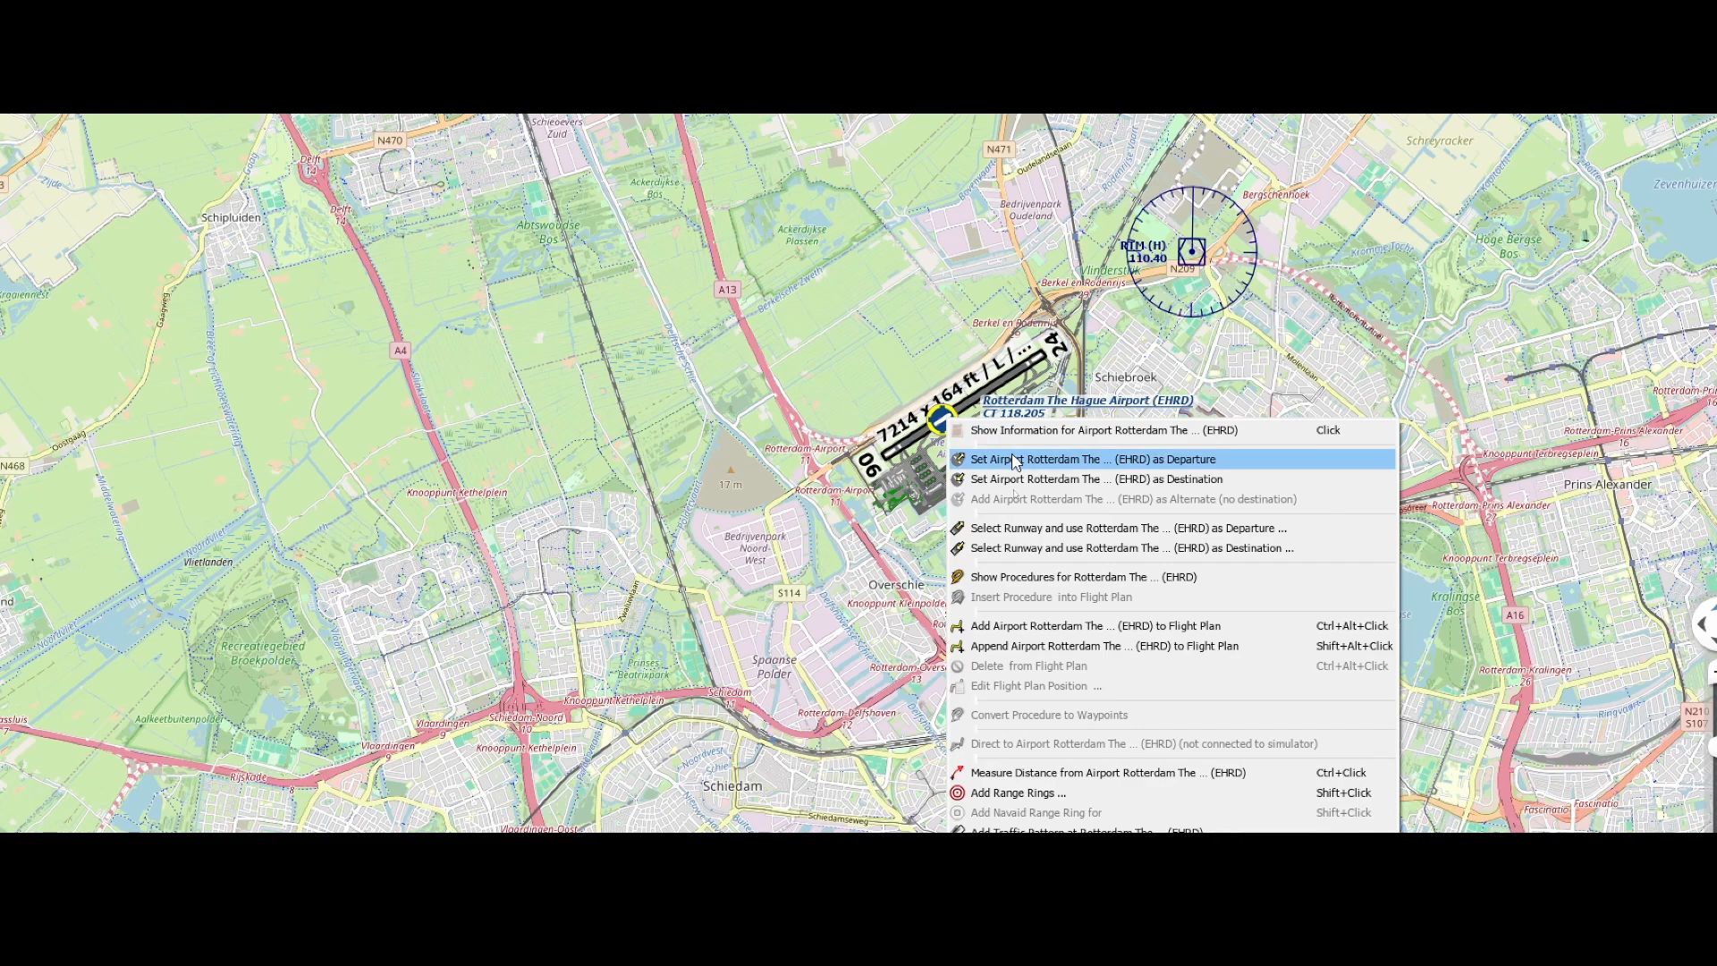
{"action": "left_click", "coordinate": [1055, 539]}
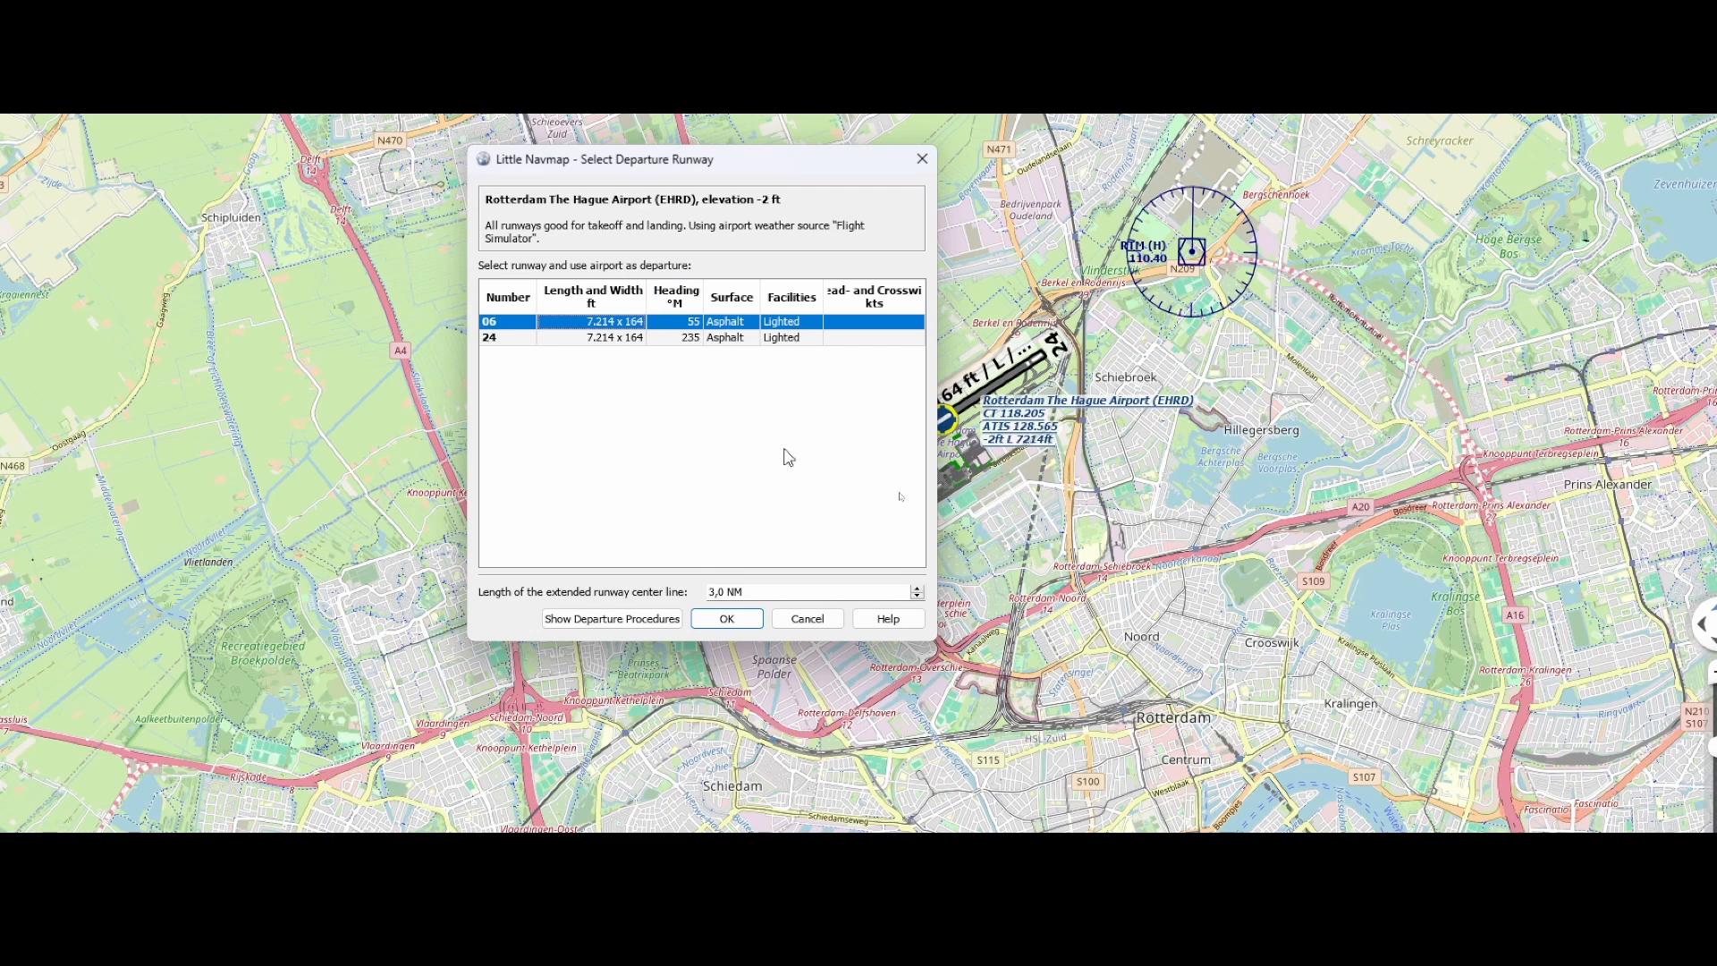
{"action": "left_click", "coordinate": [727, 618]}
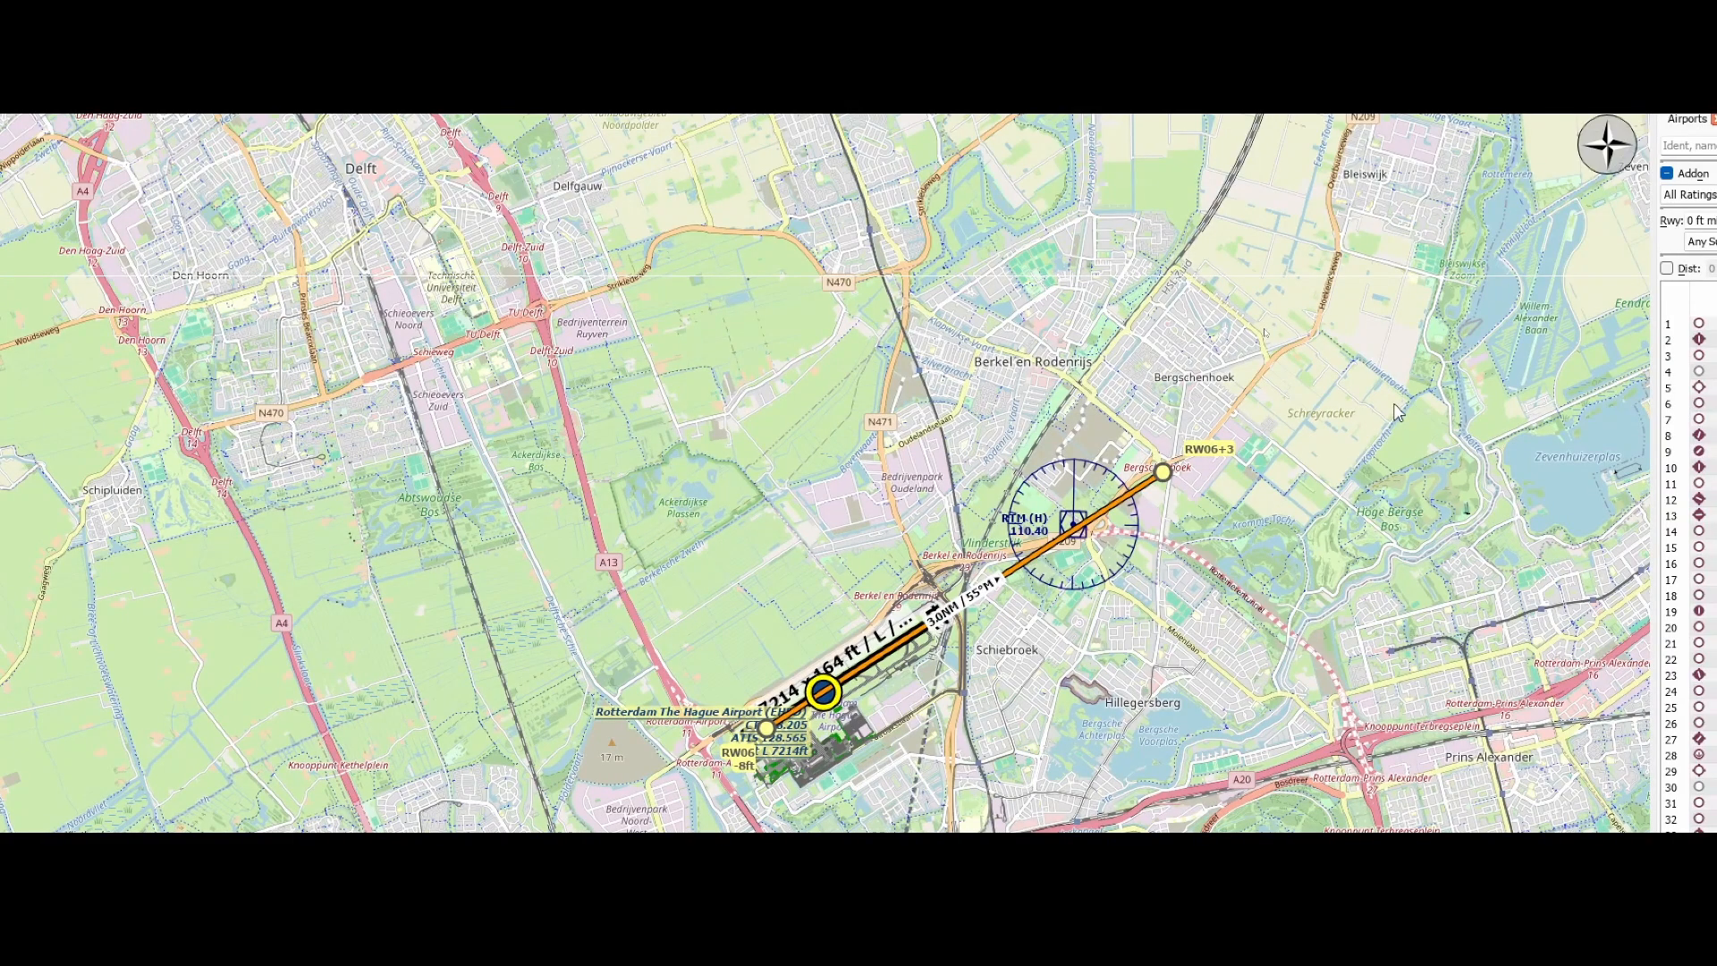
Show the departure procedures for Rotterdam The Hague Airport (EHRD) and filter them to Runway 06
{"action": "scroll", "coordinate": [1077, 587], "scroll_direction": "down", "scroll_amount": 2}
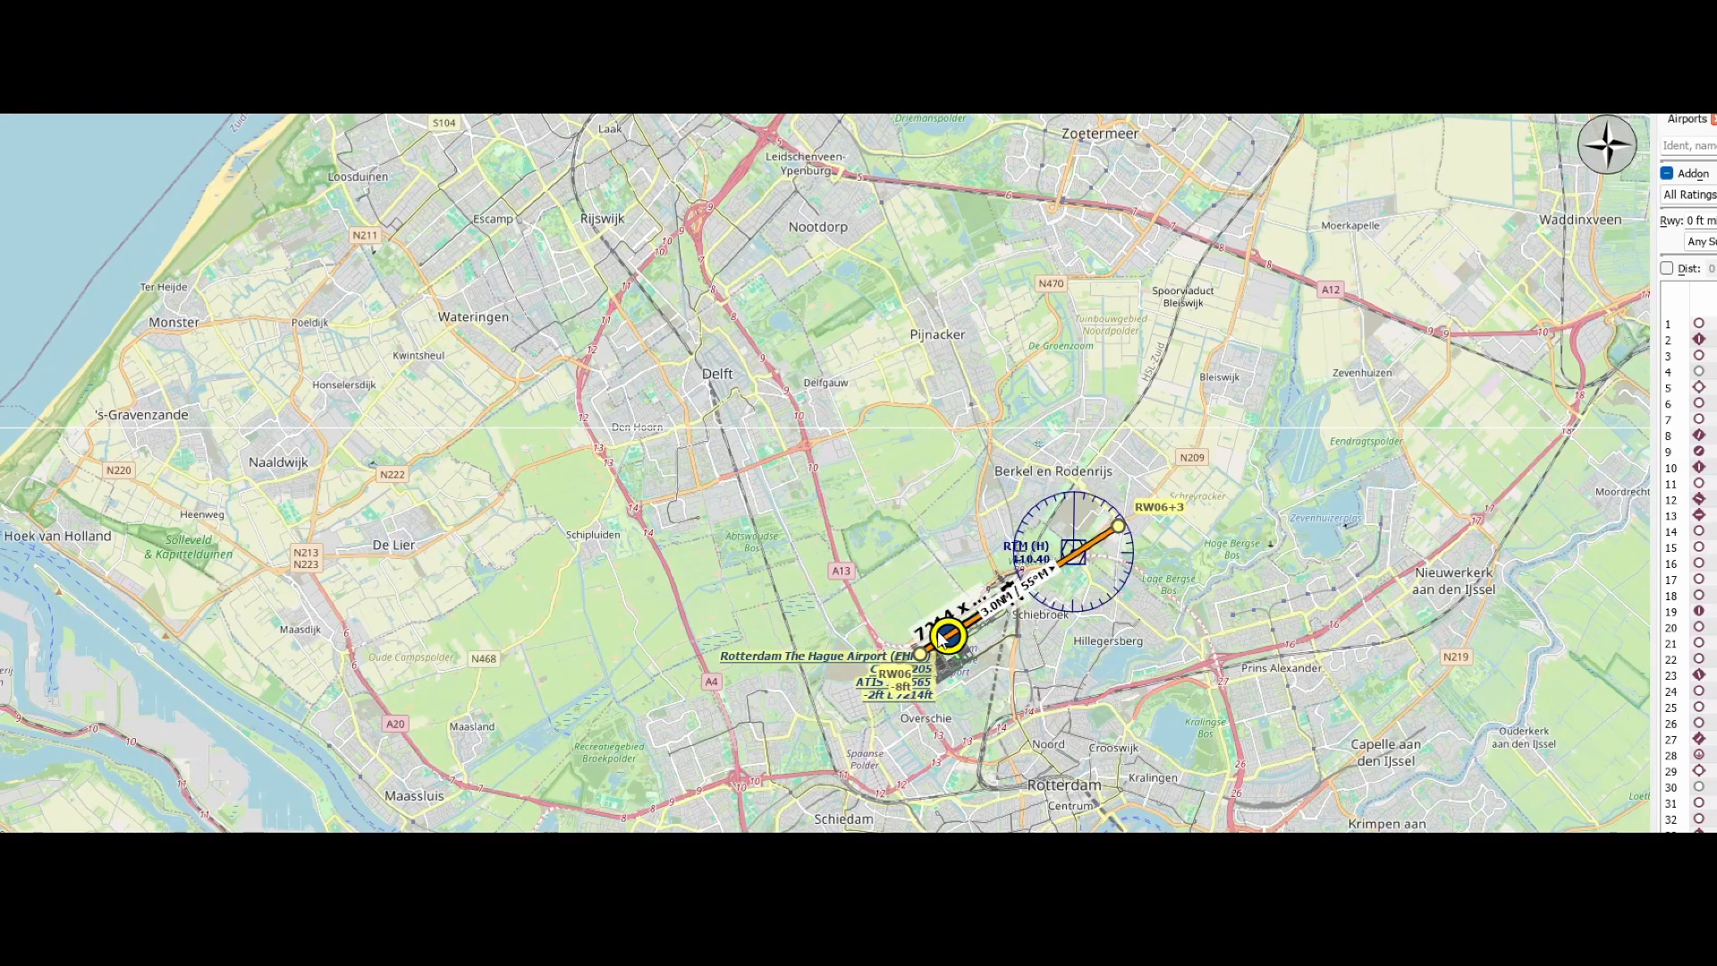
{"action": "mouse_move", "coordinate": [950, 638]}
{"action": "right_click", "coordinate": [958, 635]}
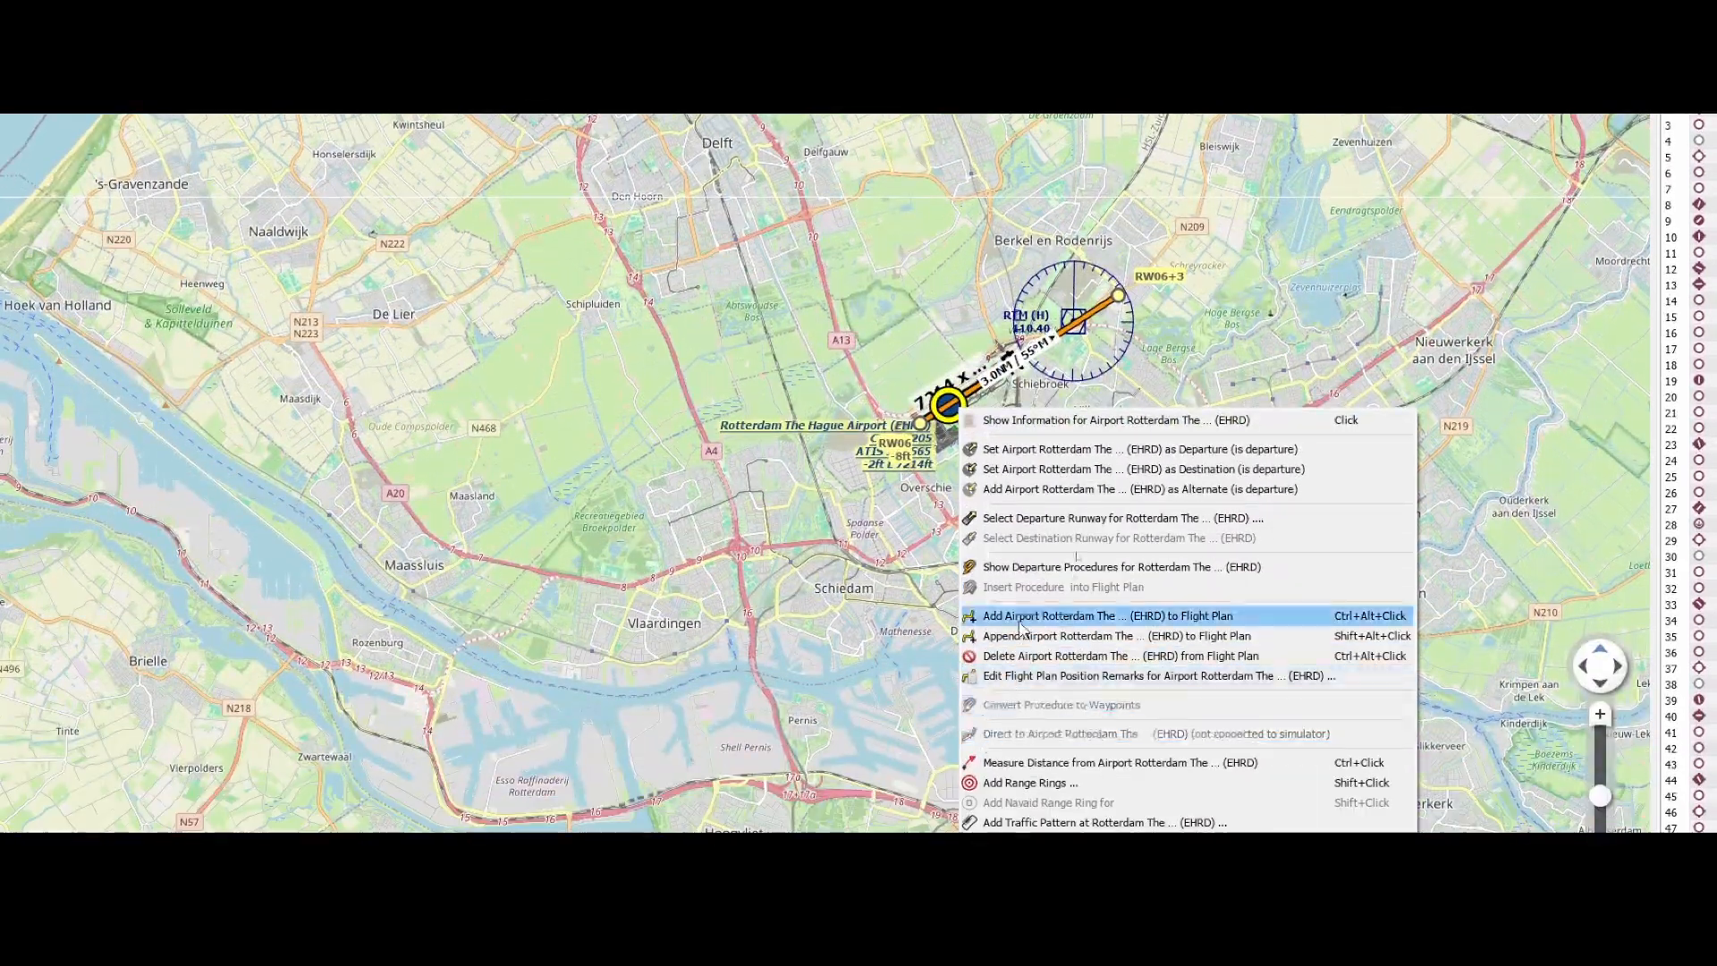
{"action": "left_click", "coordinate": [1033, 567]}
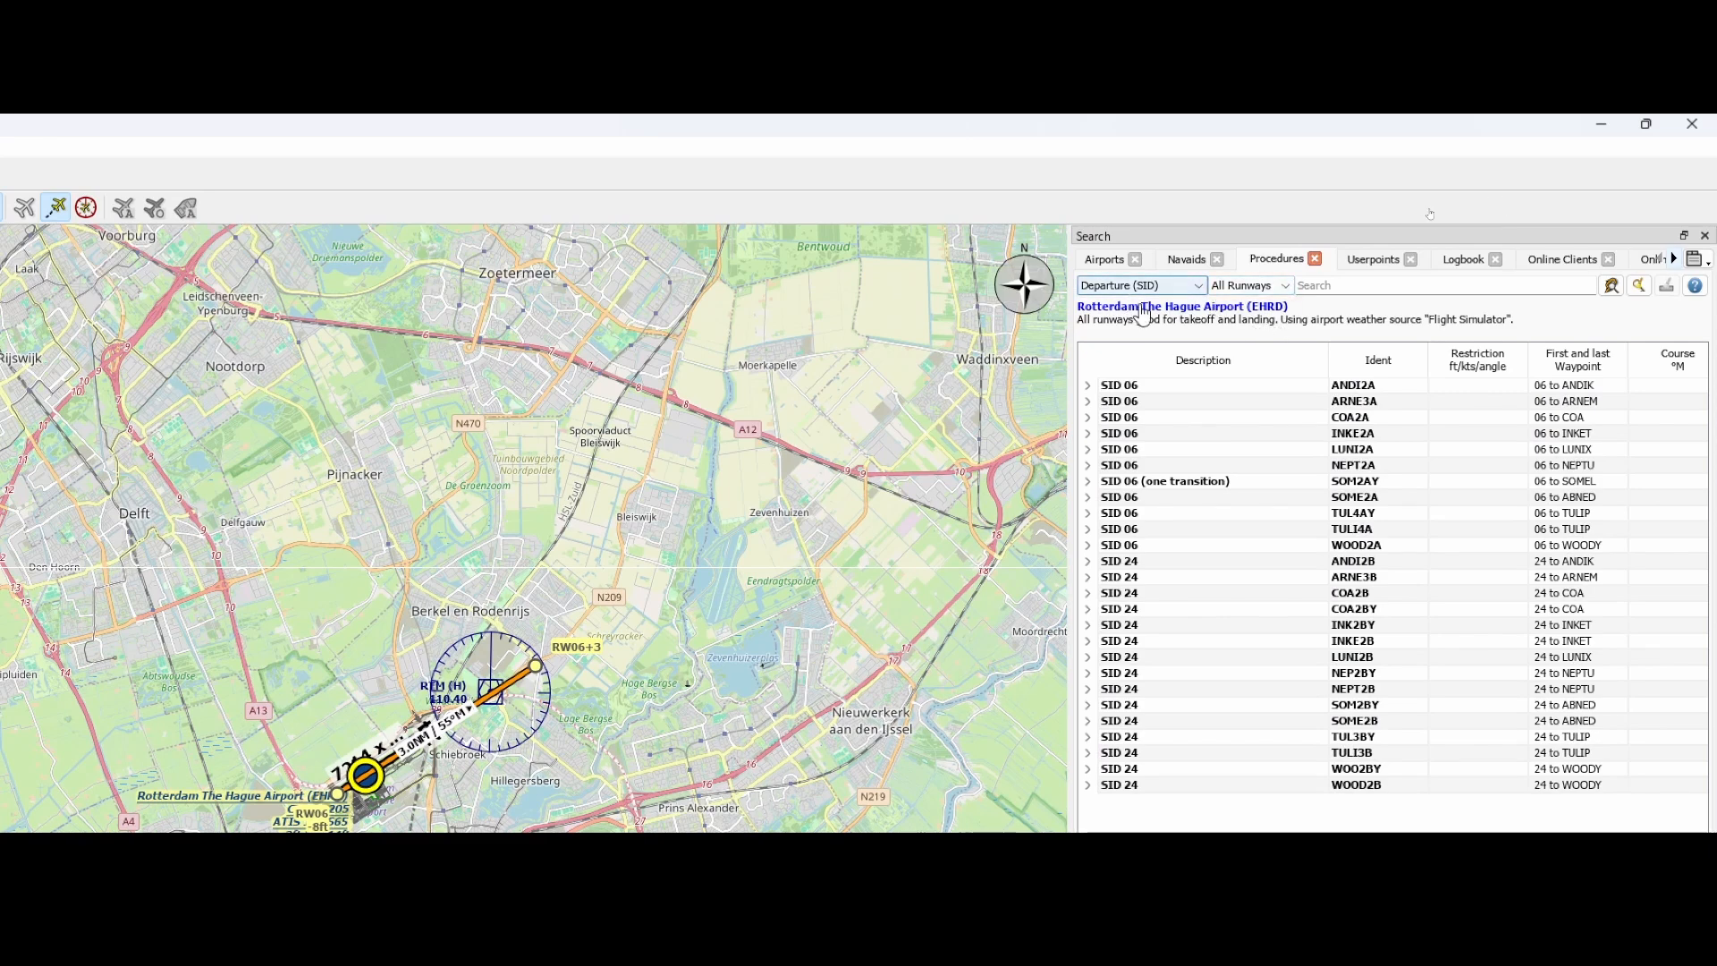
{"action": "left_click", "coordinate": [1285, 286]}
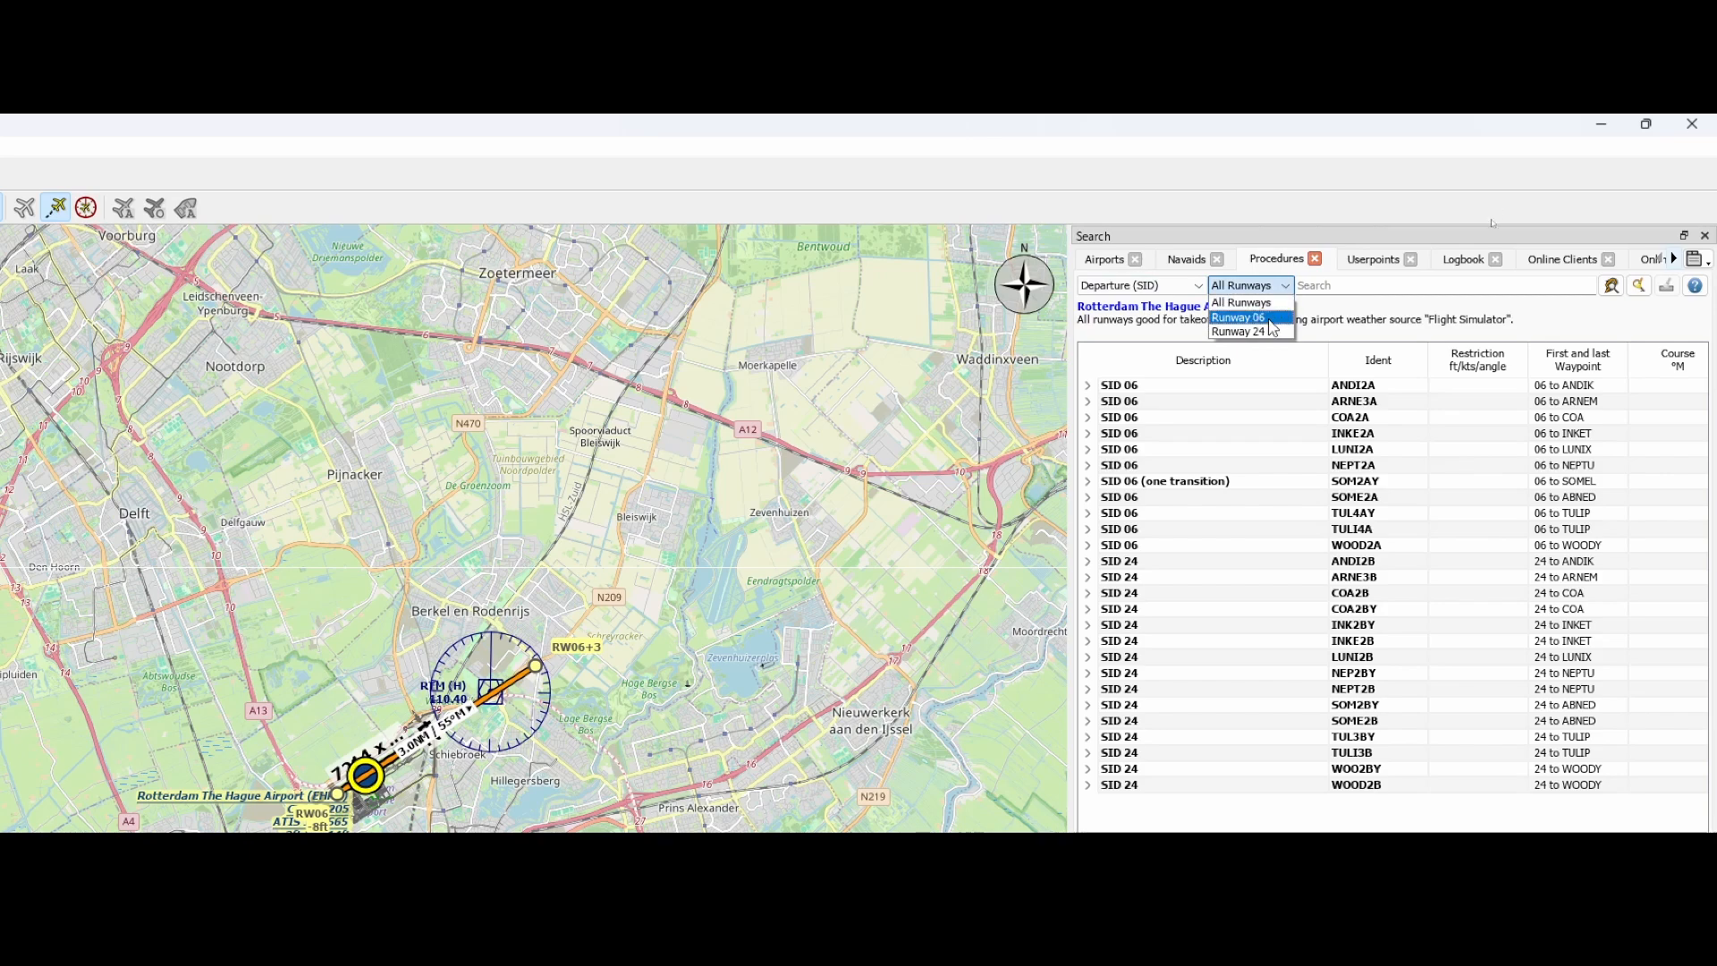
{"action": "left_click", "coordinate": [1248, 317]}
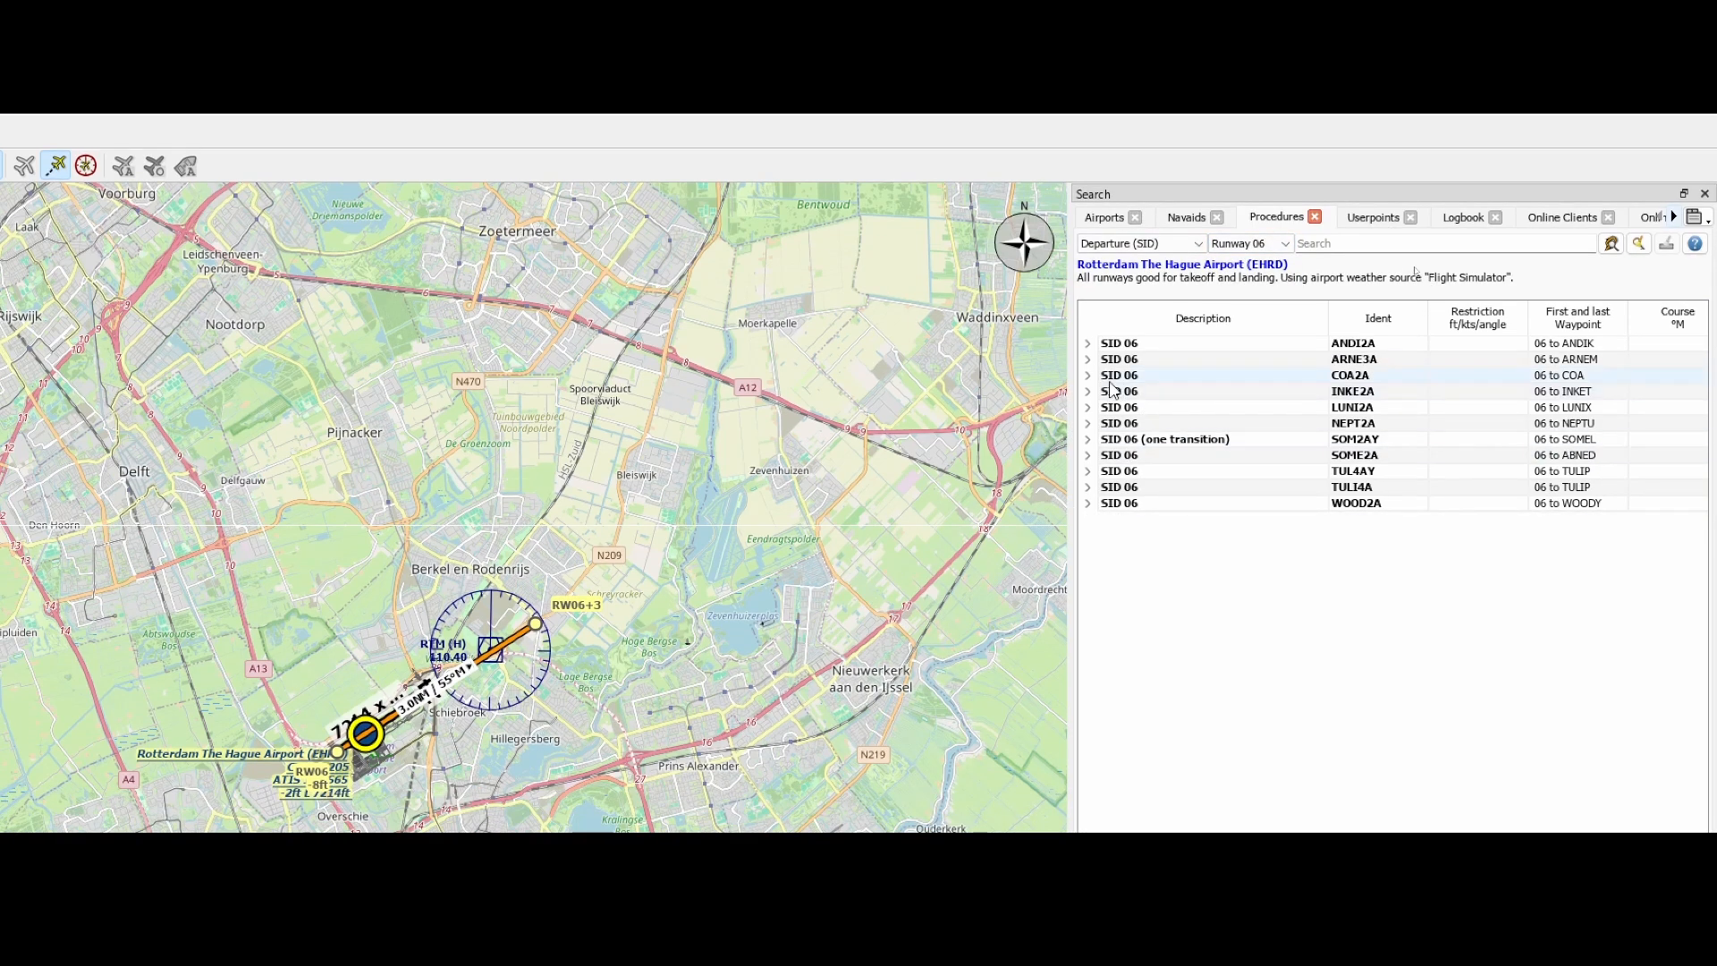
Preview all runway 06 departure procedures on the map and examine where each one leads
{"action": "right_click", "coordinate": [1128, 346]}
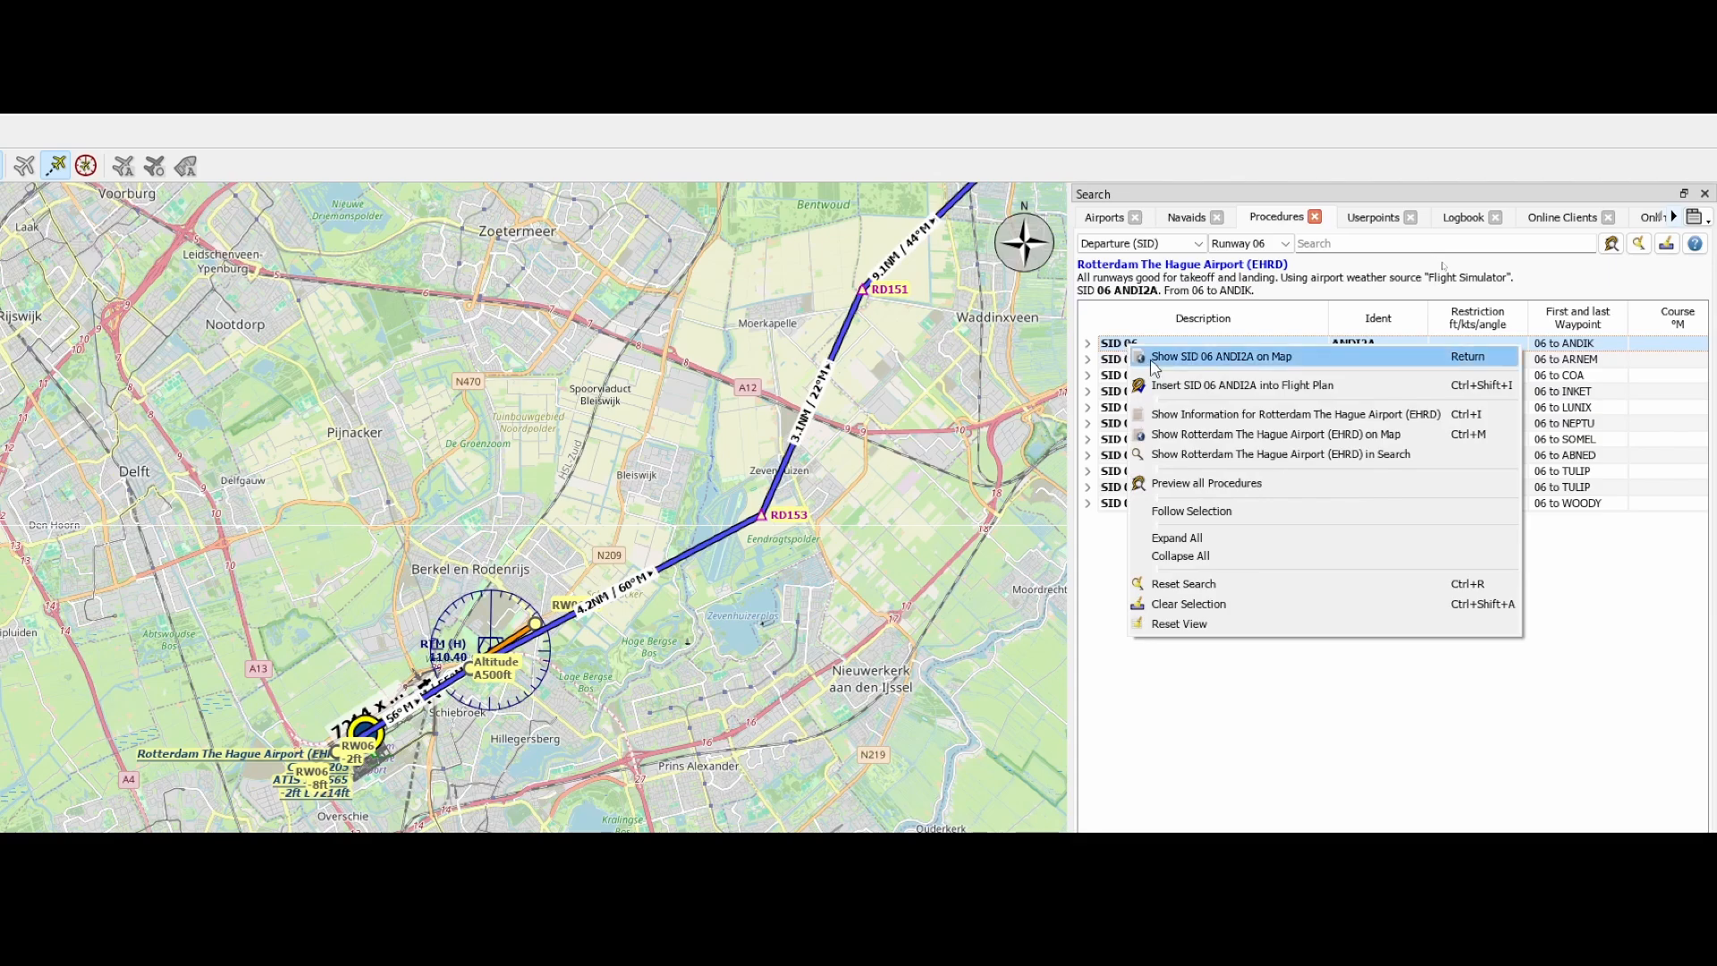
{"action": "left_click", "coordinate": [1242, 483]}
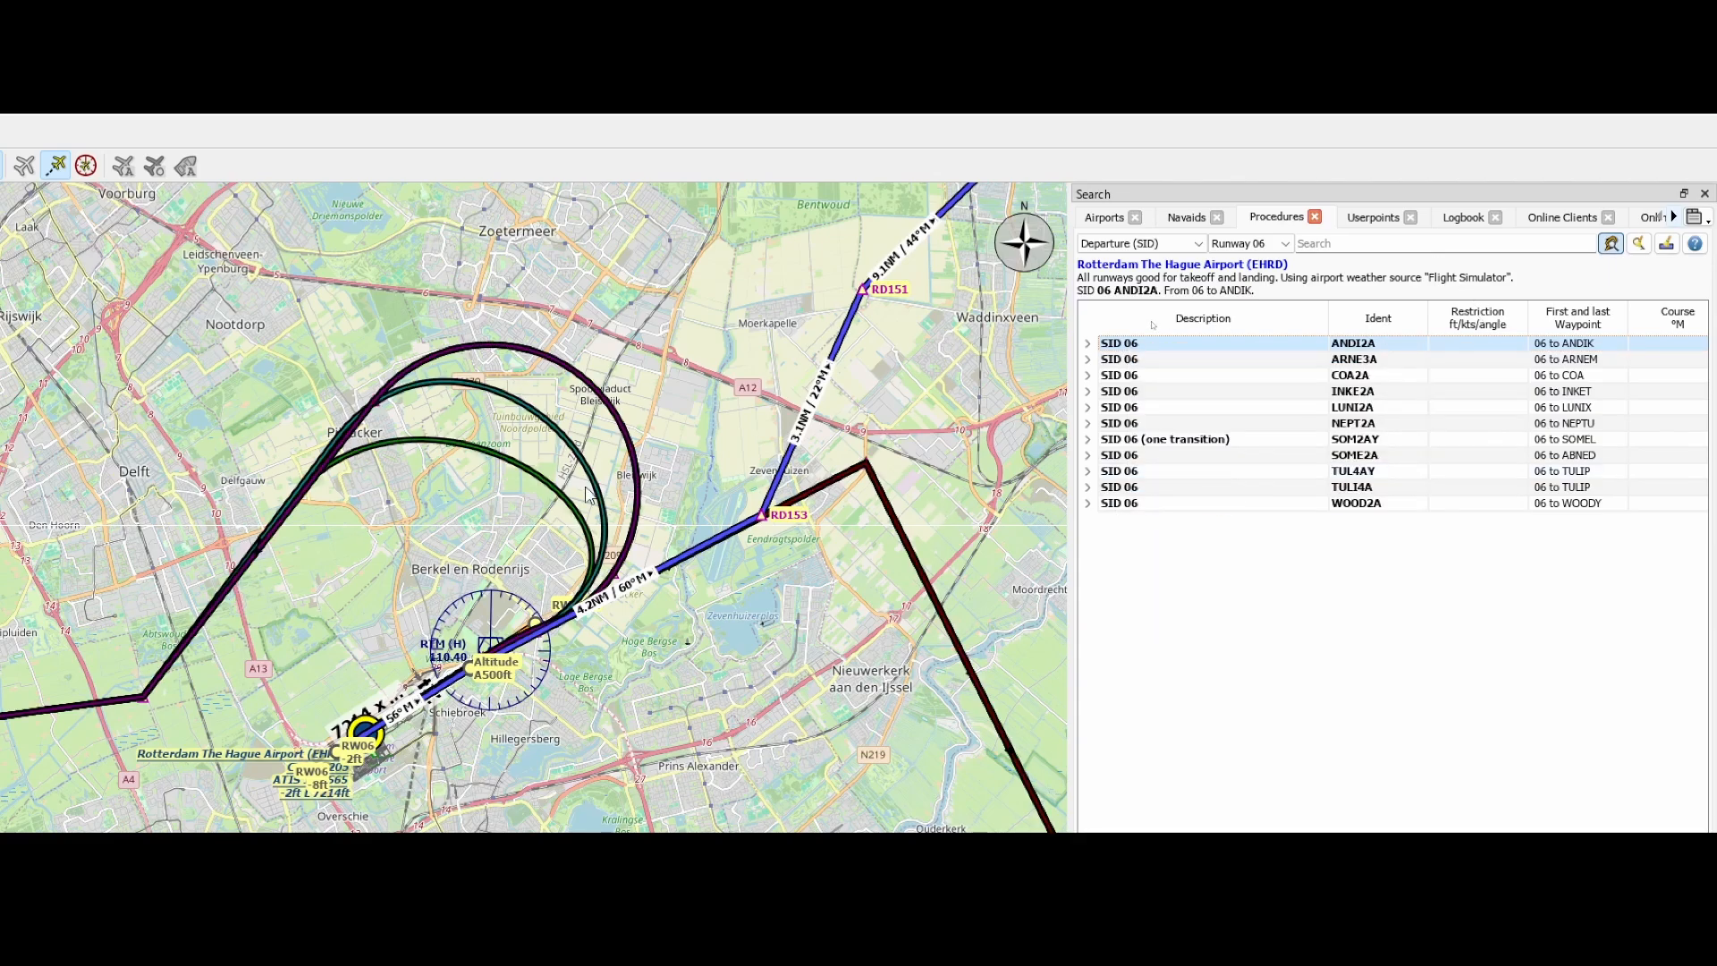
{"action": "scroll", "coordinate": [602, 599], "scroll_direction": "down", "scroll_amount": 2}
{"action": "scroll", "coordinate": [602, 599], "scroll_direction": "down", "scroll_amount": 3}
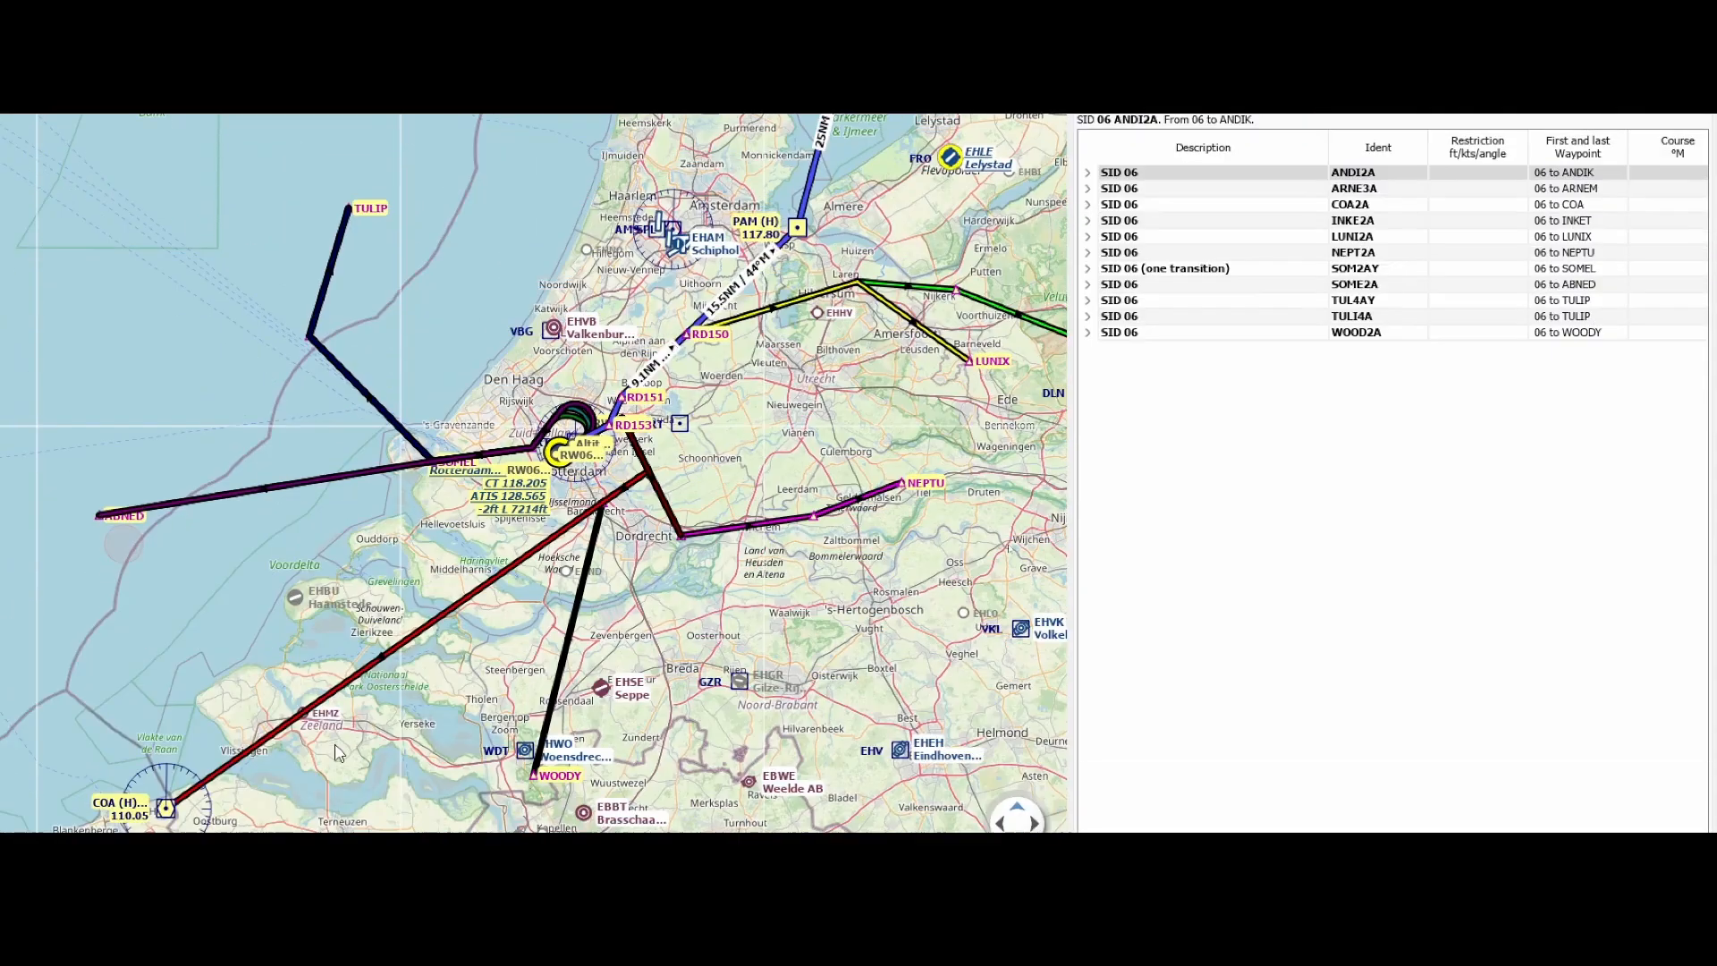
{"action": "scroll", "coordinate": [755, 662], "scroll_direction": "up", "scroll_amount": 1}
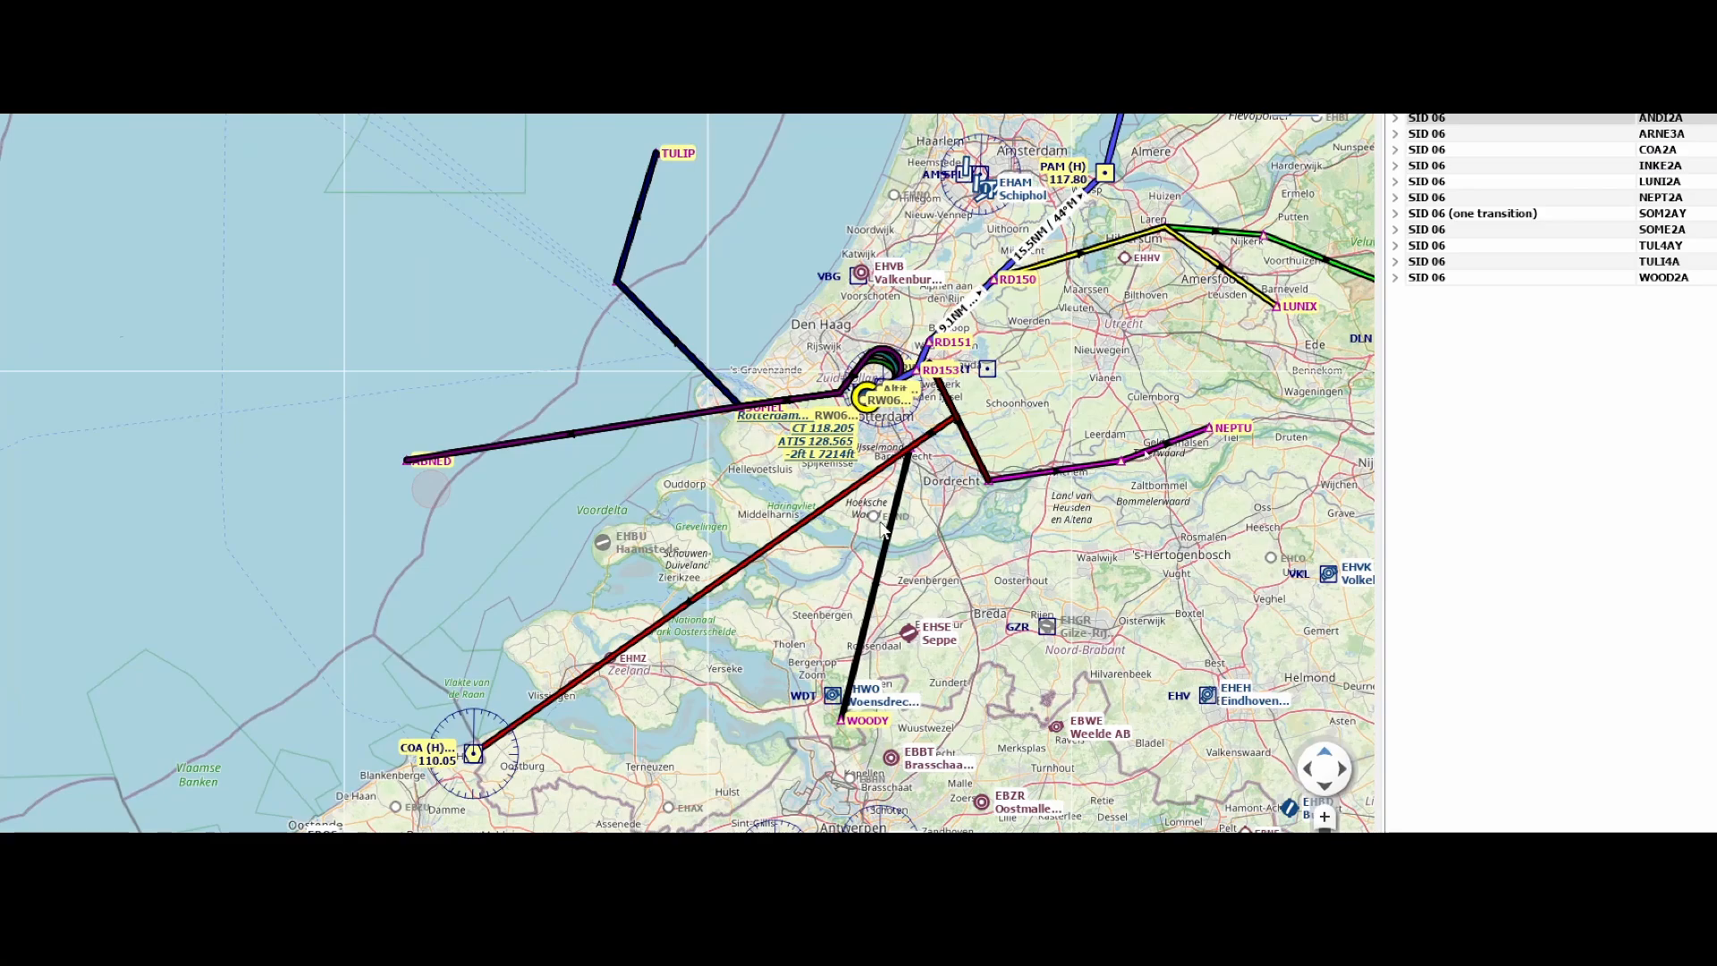
{"action": "scroll", "coordinate": [886, 529], "scroll_direction": "up", "scroll_amount": 2}
{"action": "scroll", "coordinate": [1160, 213], "scroll_direction": "down", "scroll_amount": 3}
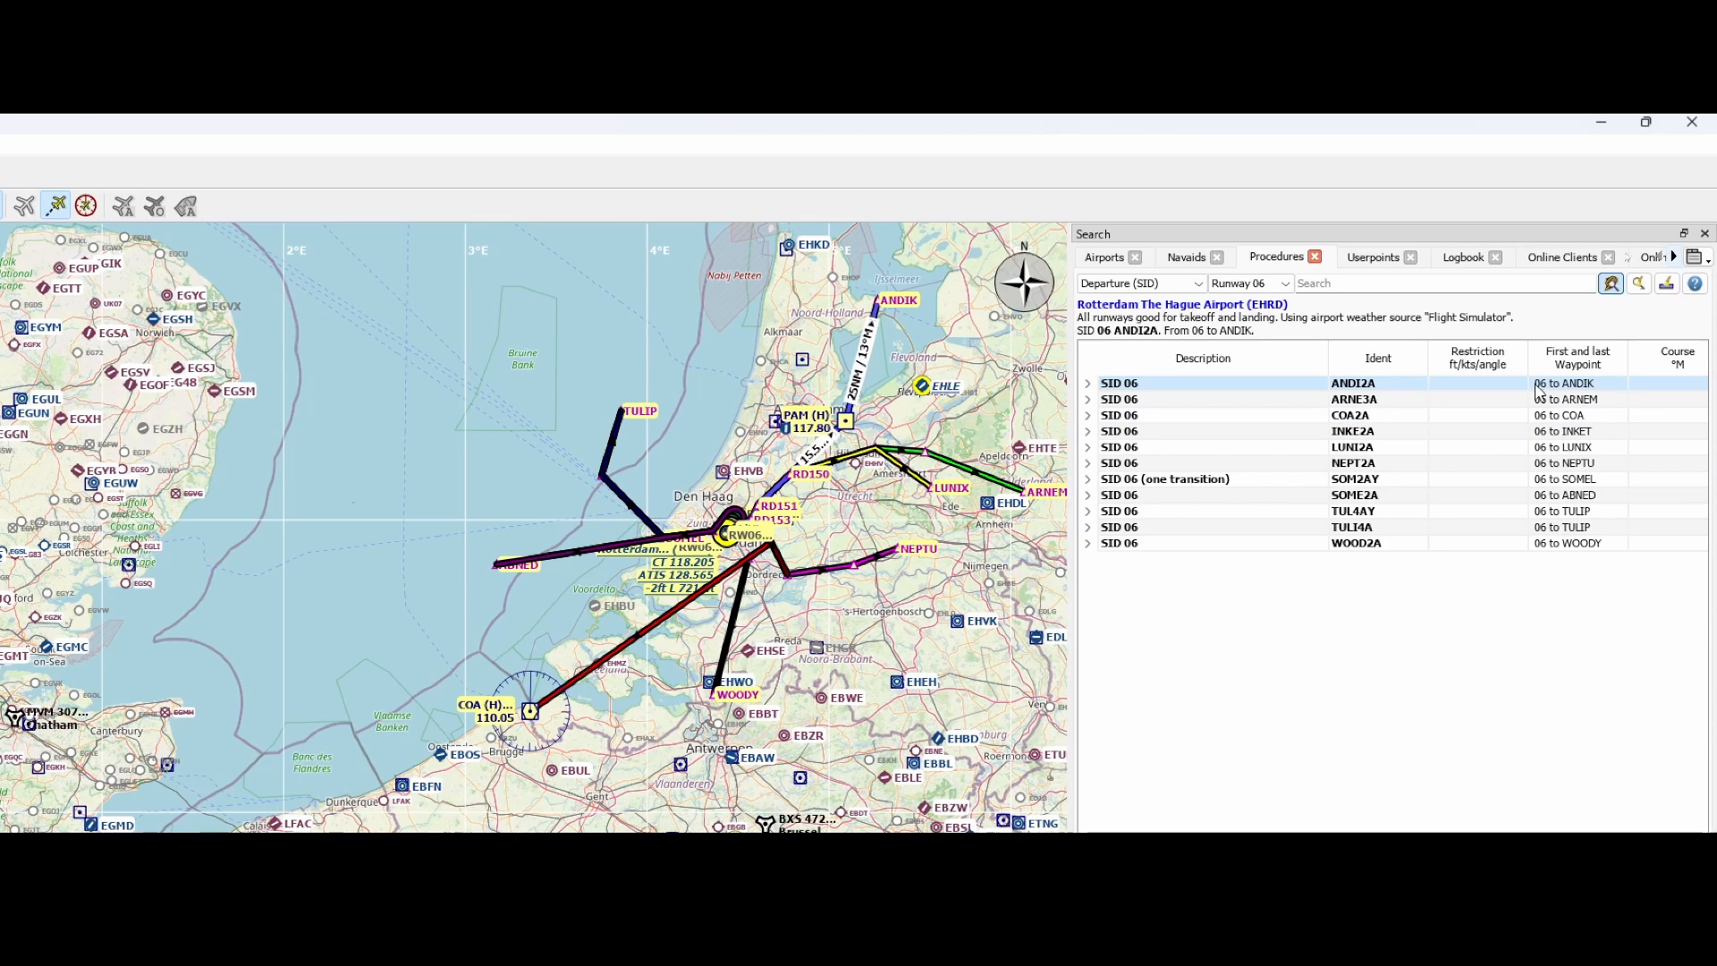
Insert the runway 06 departure procedure COA2A into the flight plan
{"action": "left_click", "coordinate": [1537, 418]}
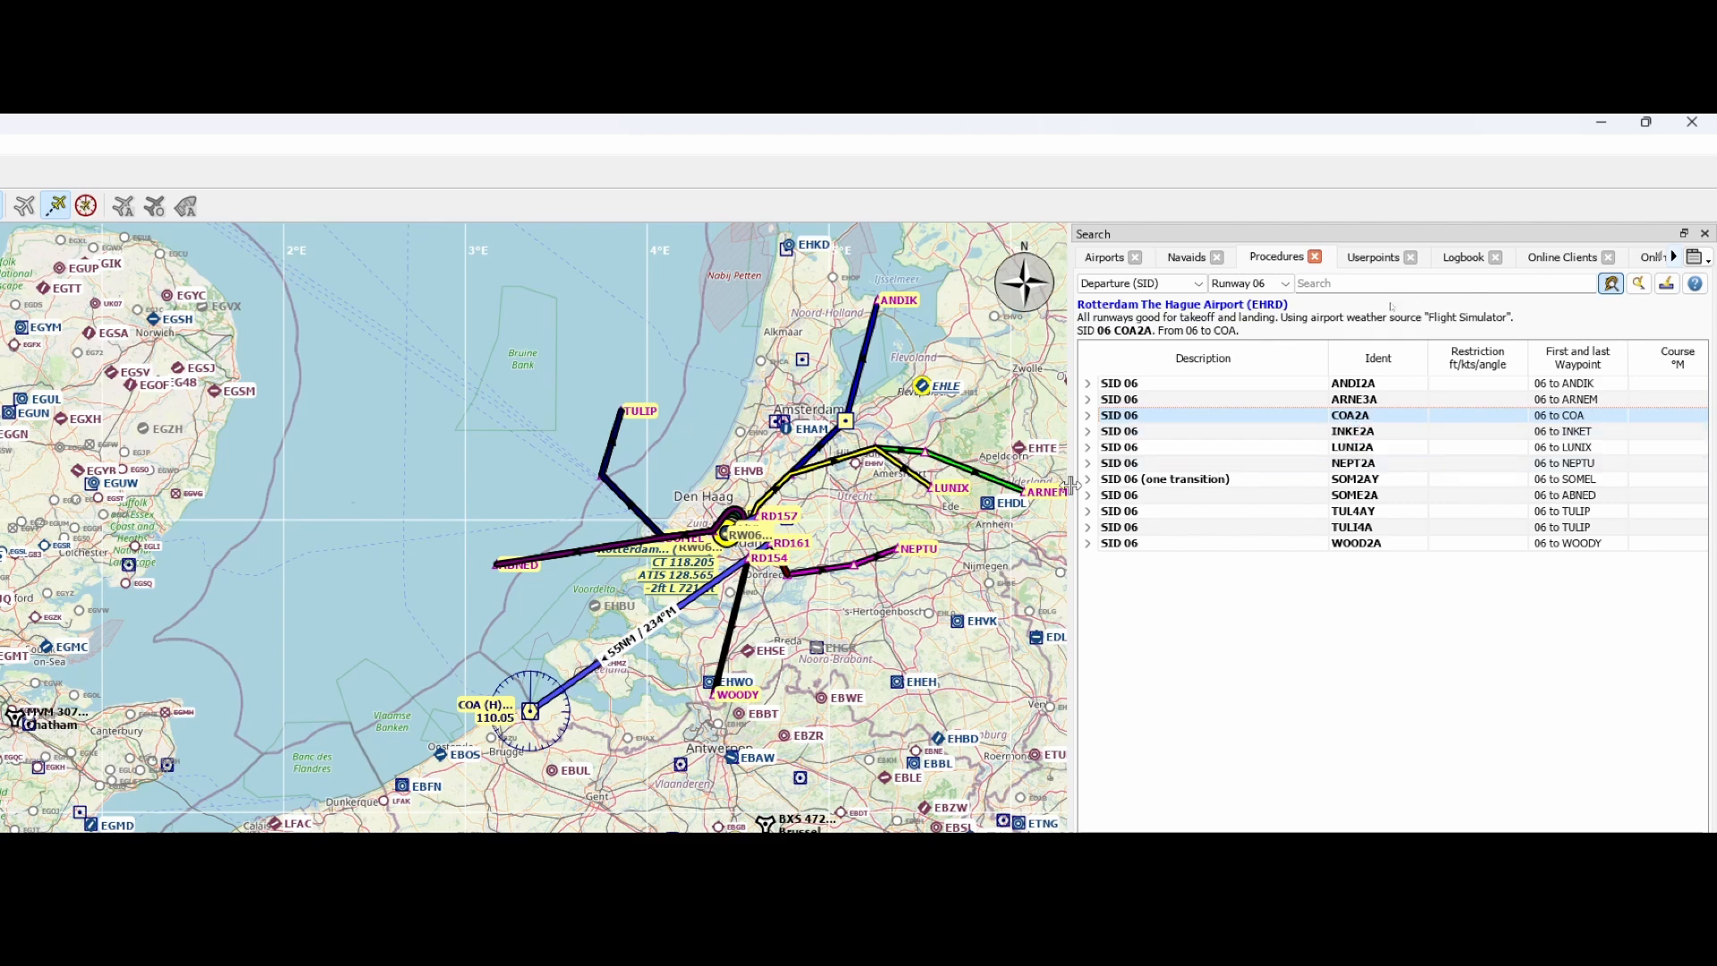
{"action": "right_click", "coordinate": [1268, 426]}
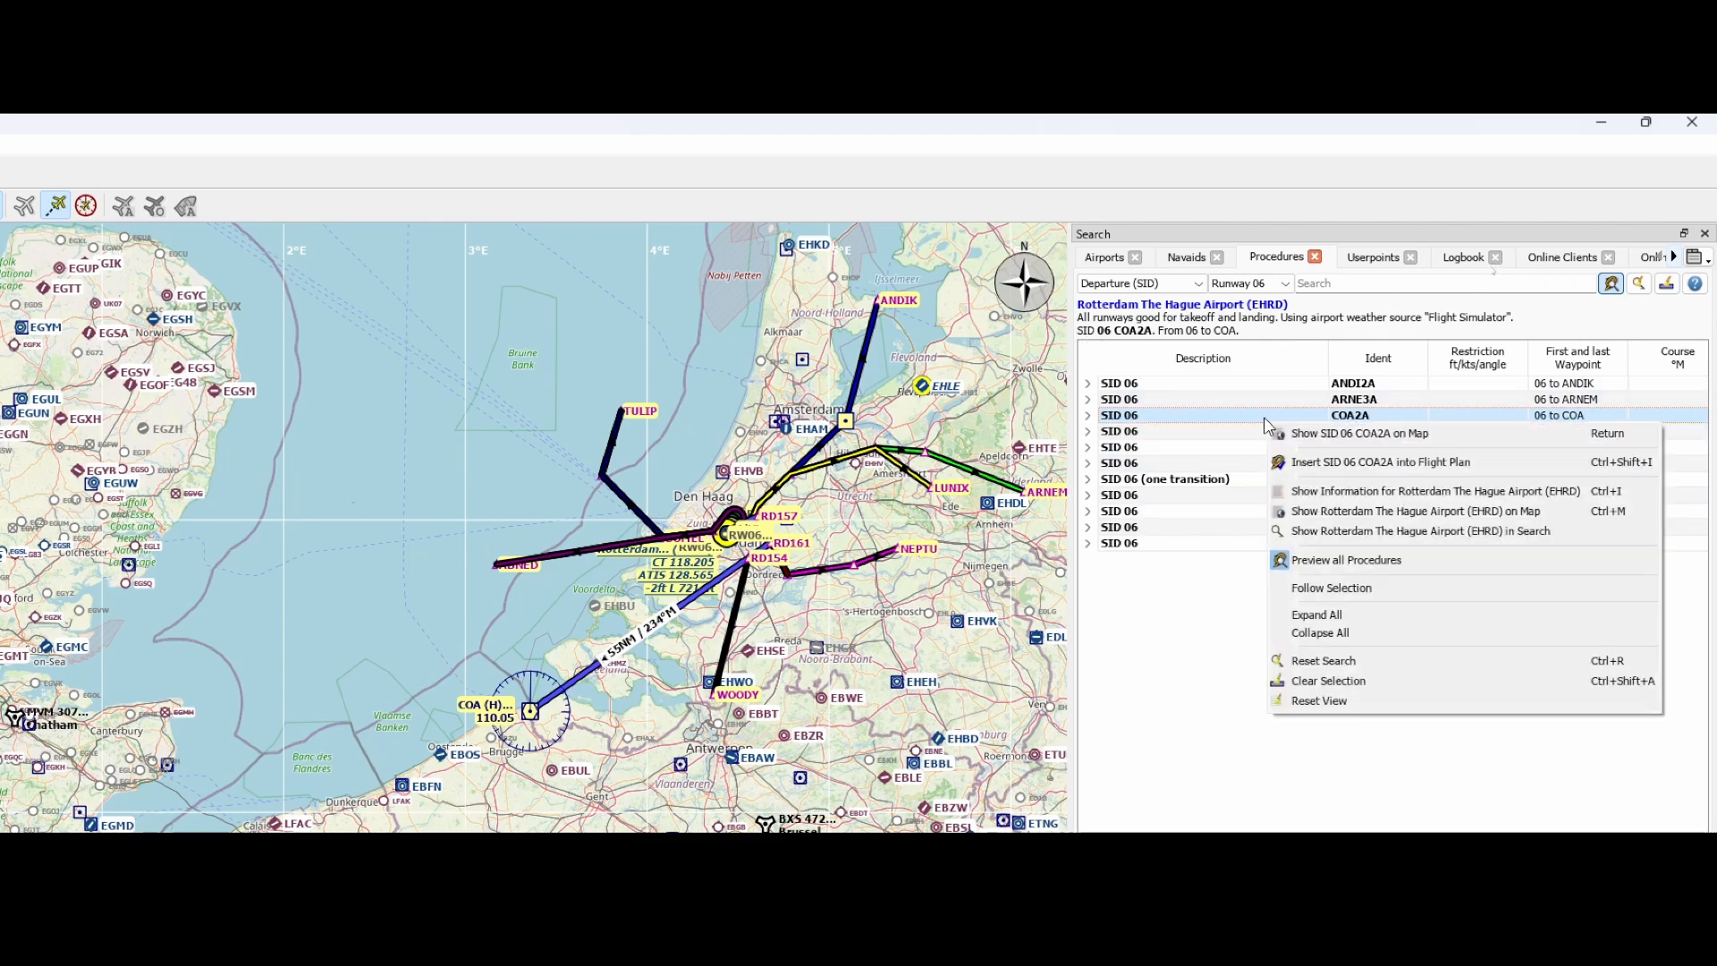
{"action": "left_click", "coordinate": [1316, 463]}
Turn off the preview of all procedures and select the COA2A course-to-altitude leg in the flight plan
{"action": "right_click", "coordinate": [1218, 434]}
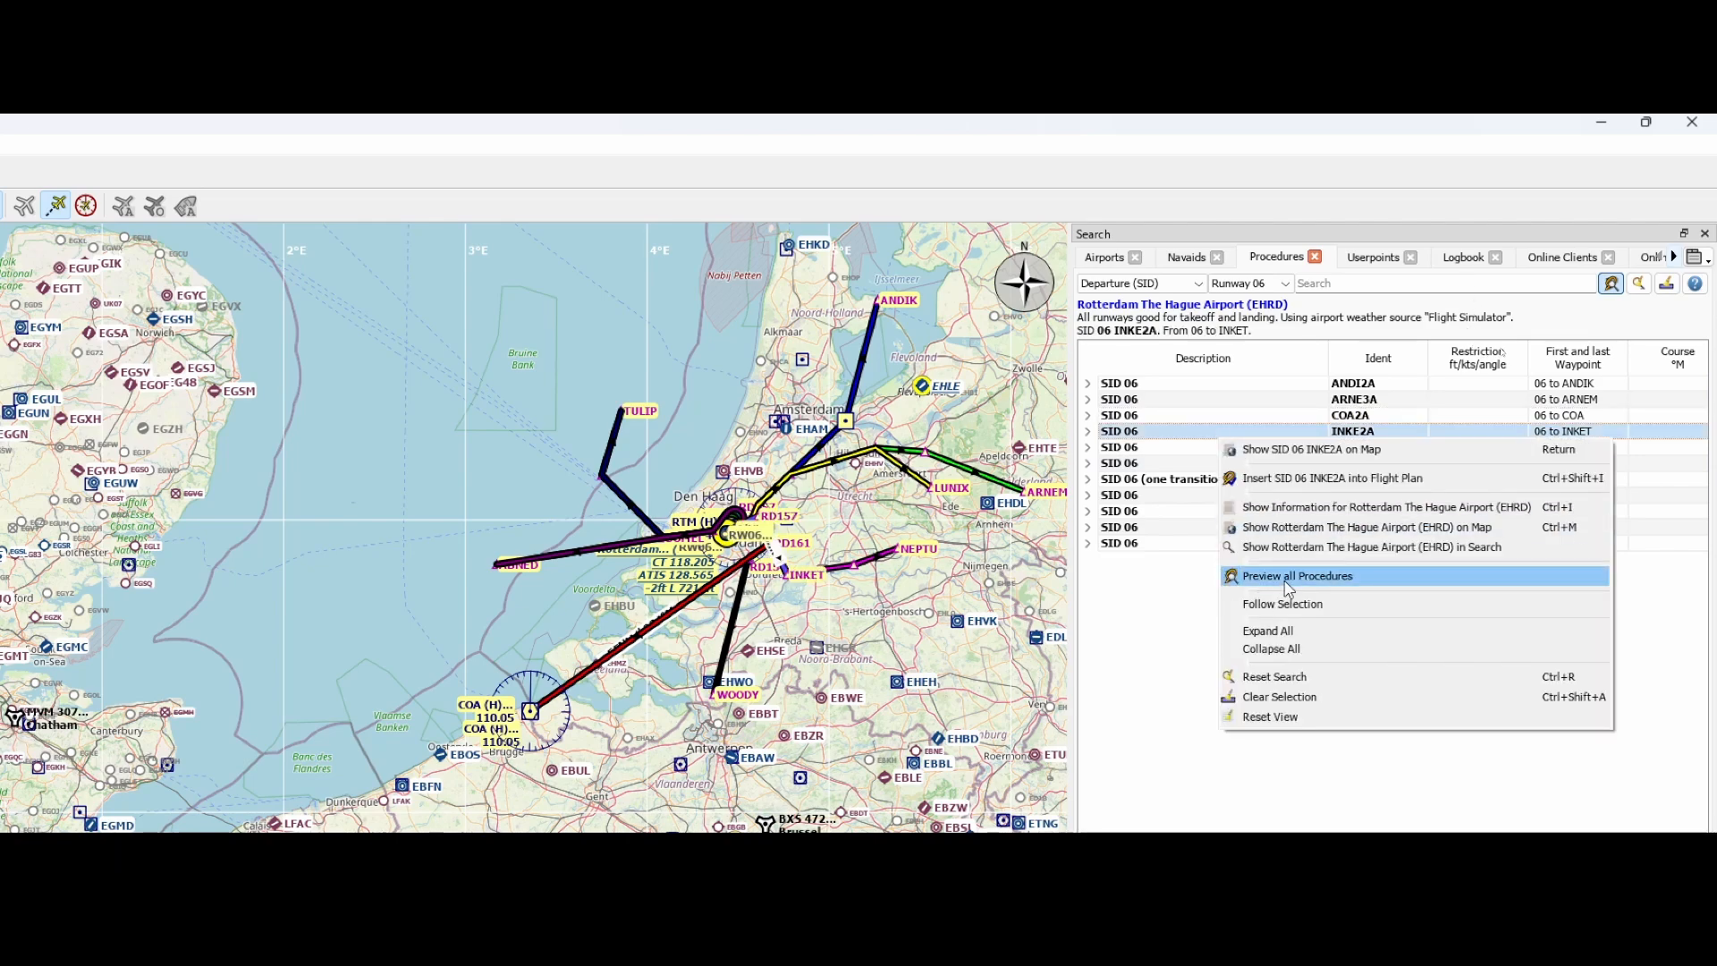
{"action": "left_click", "coordinate": [1288, 588]}
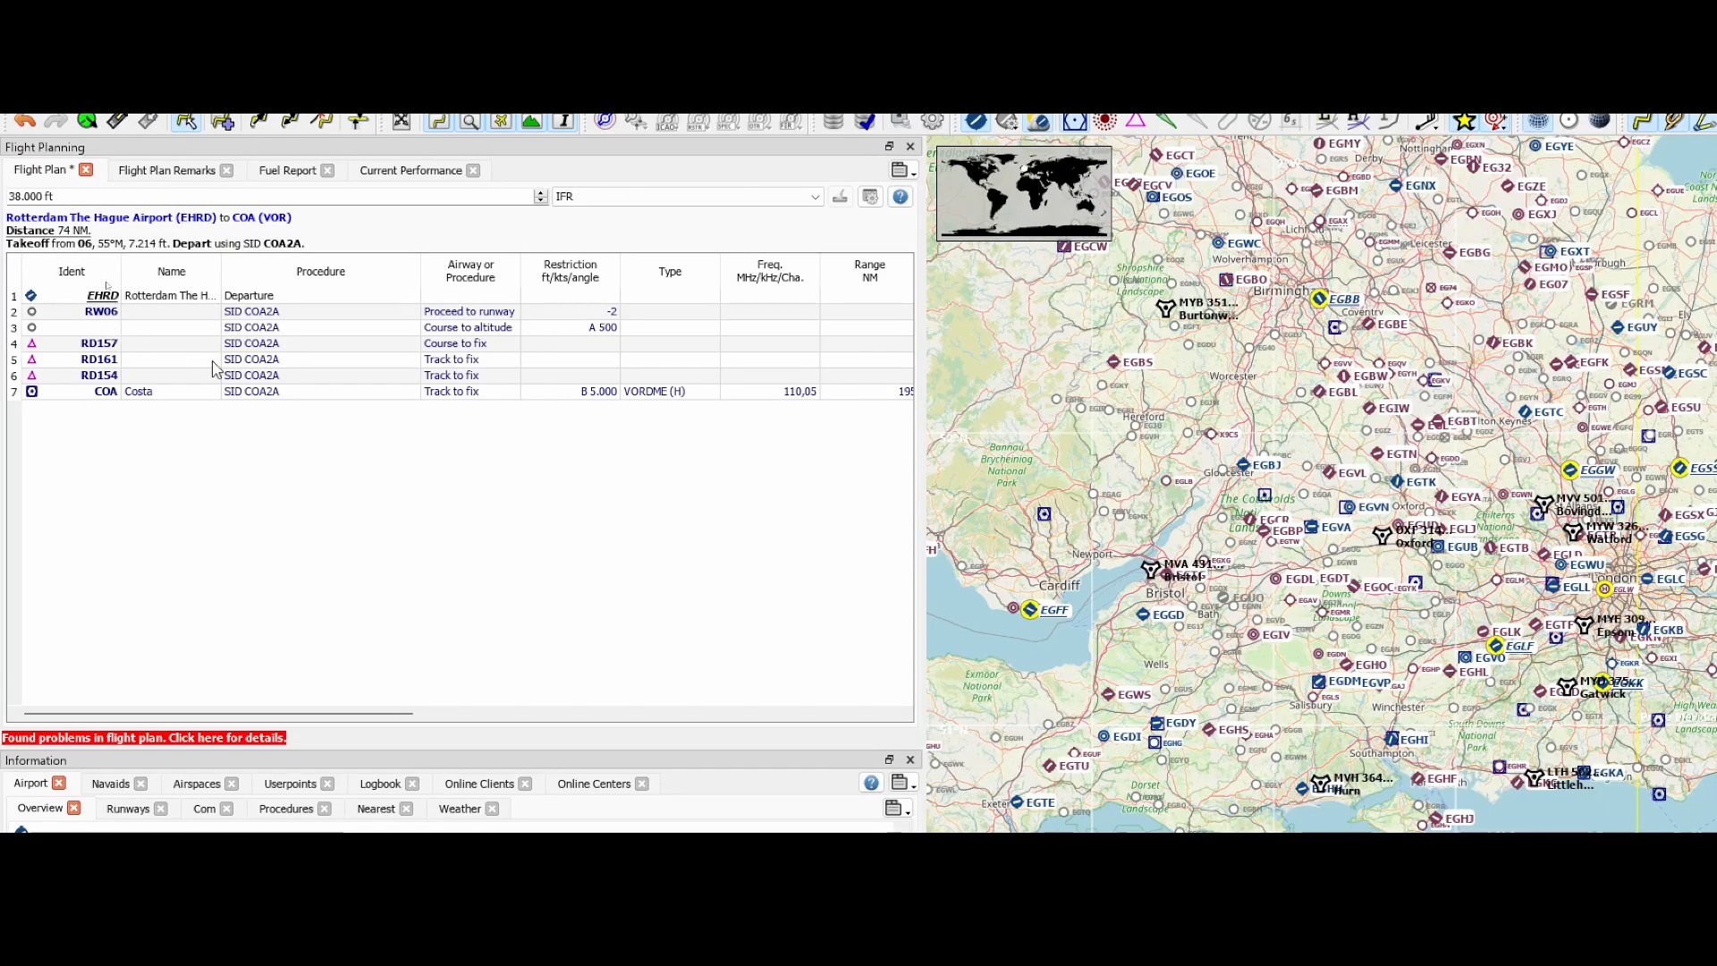
{"action": "left_click", "coordinate": [109, 328]}
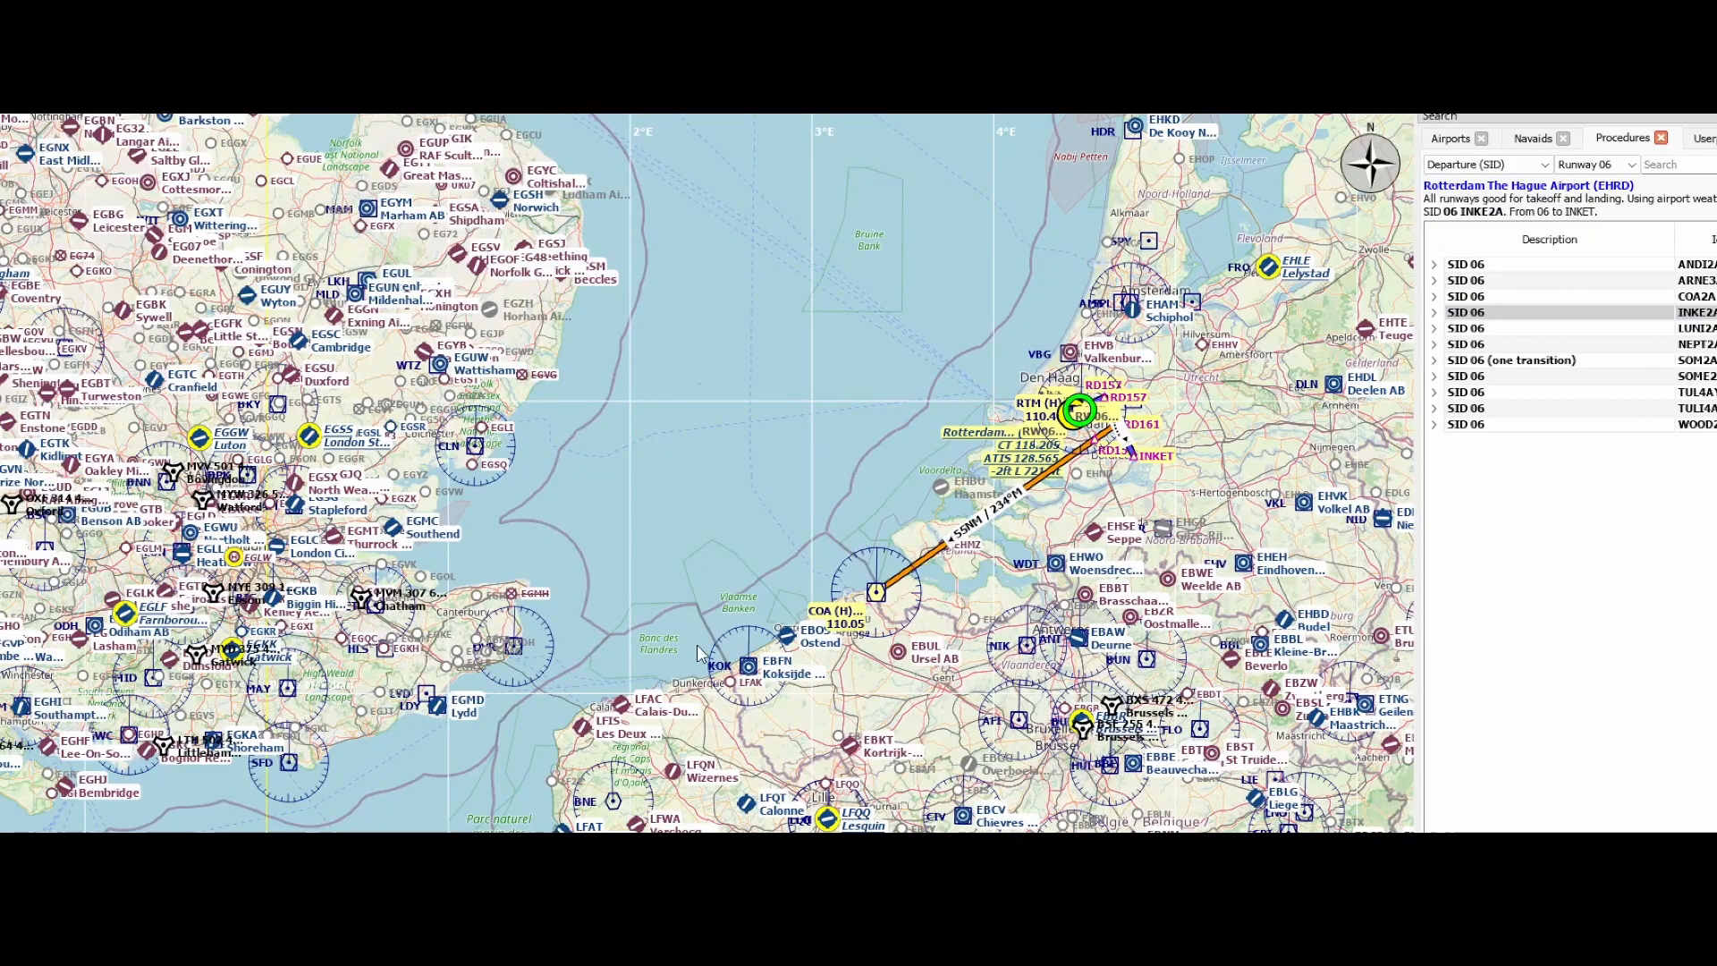
Examine the end of the departure route at the COA VOR, and locate Madrid Barajas (LEMD) and its runways on the map
{"action": "scroll", "coordinate": [921, 609], "scroll_direction": "up", "scroll_amount": 3}
{"action": "scroll", "coordinate": [1048, 650], "scroll_direction": "up", "scroll_amount": 3}
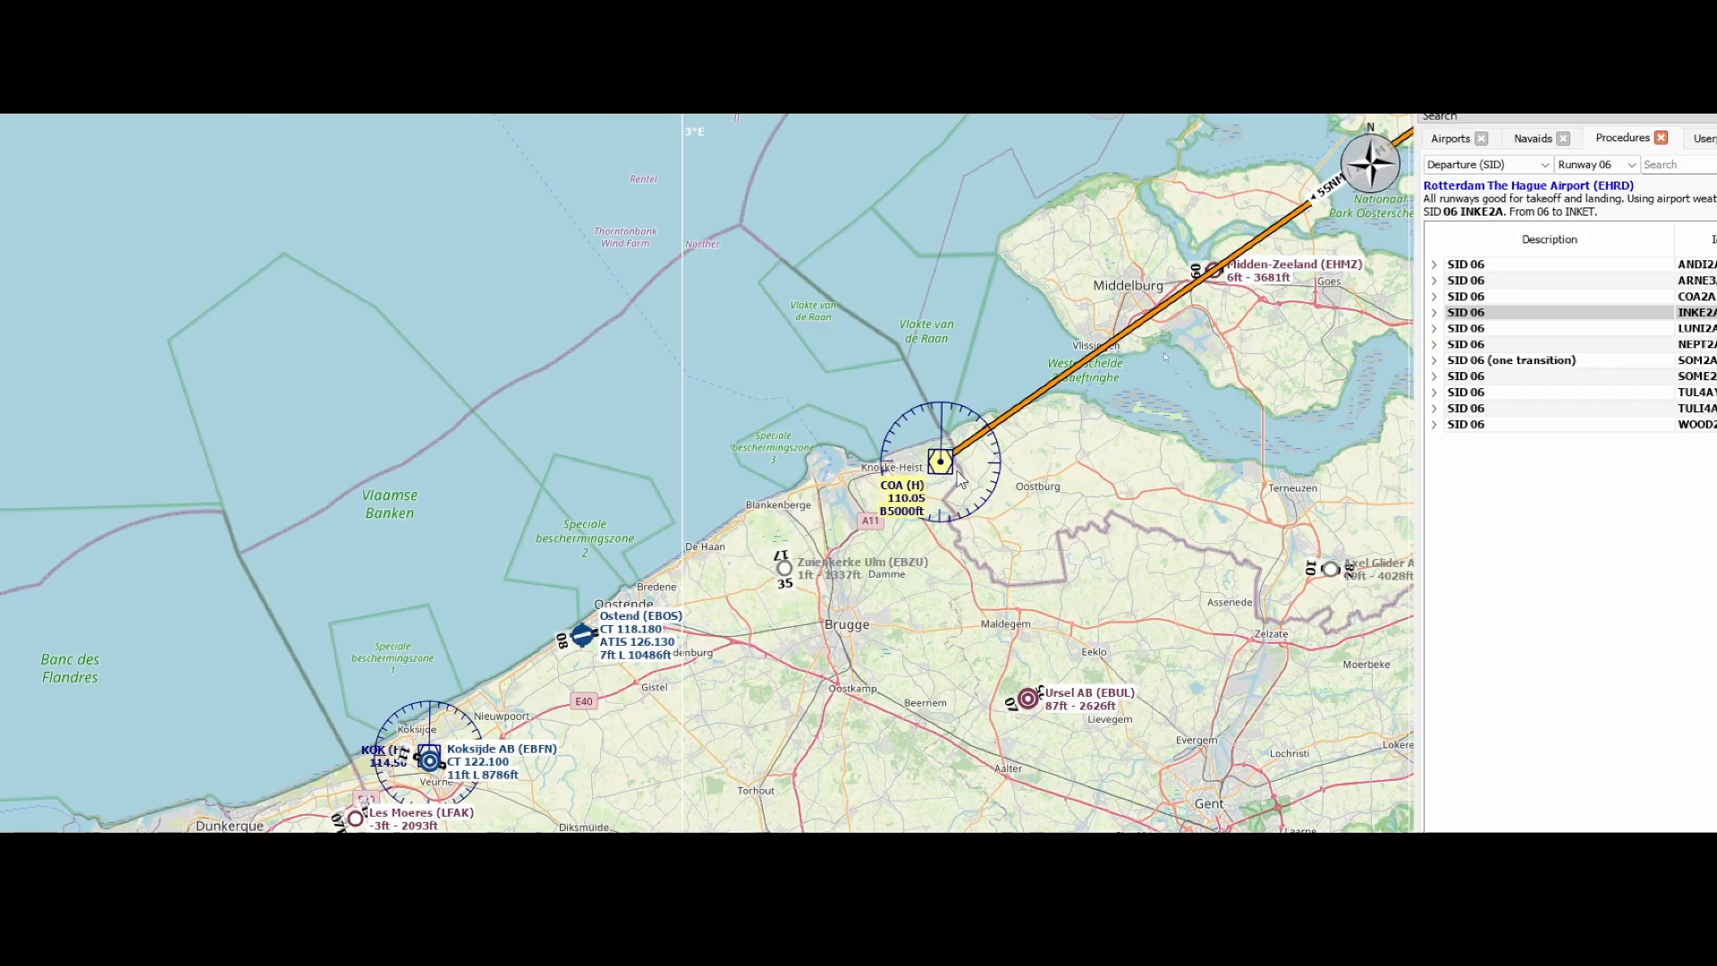
{"action": "scroll", "coordinate": [959, 478], "scroll_direction": "down", "scroll_amount": 8}
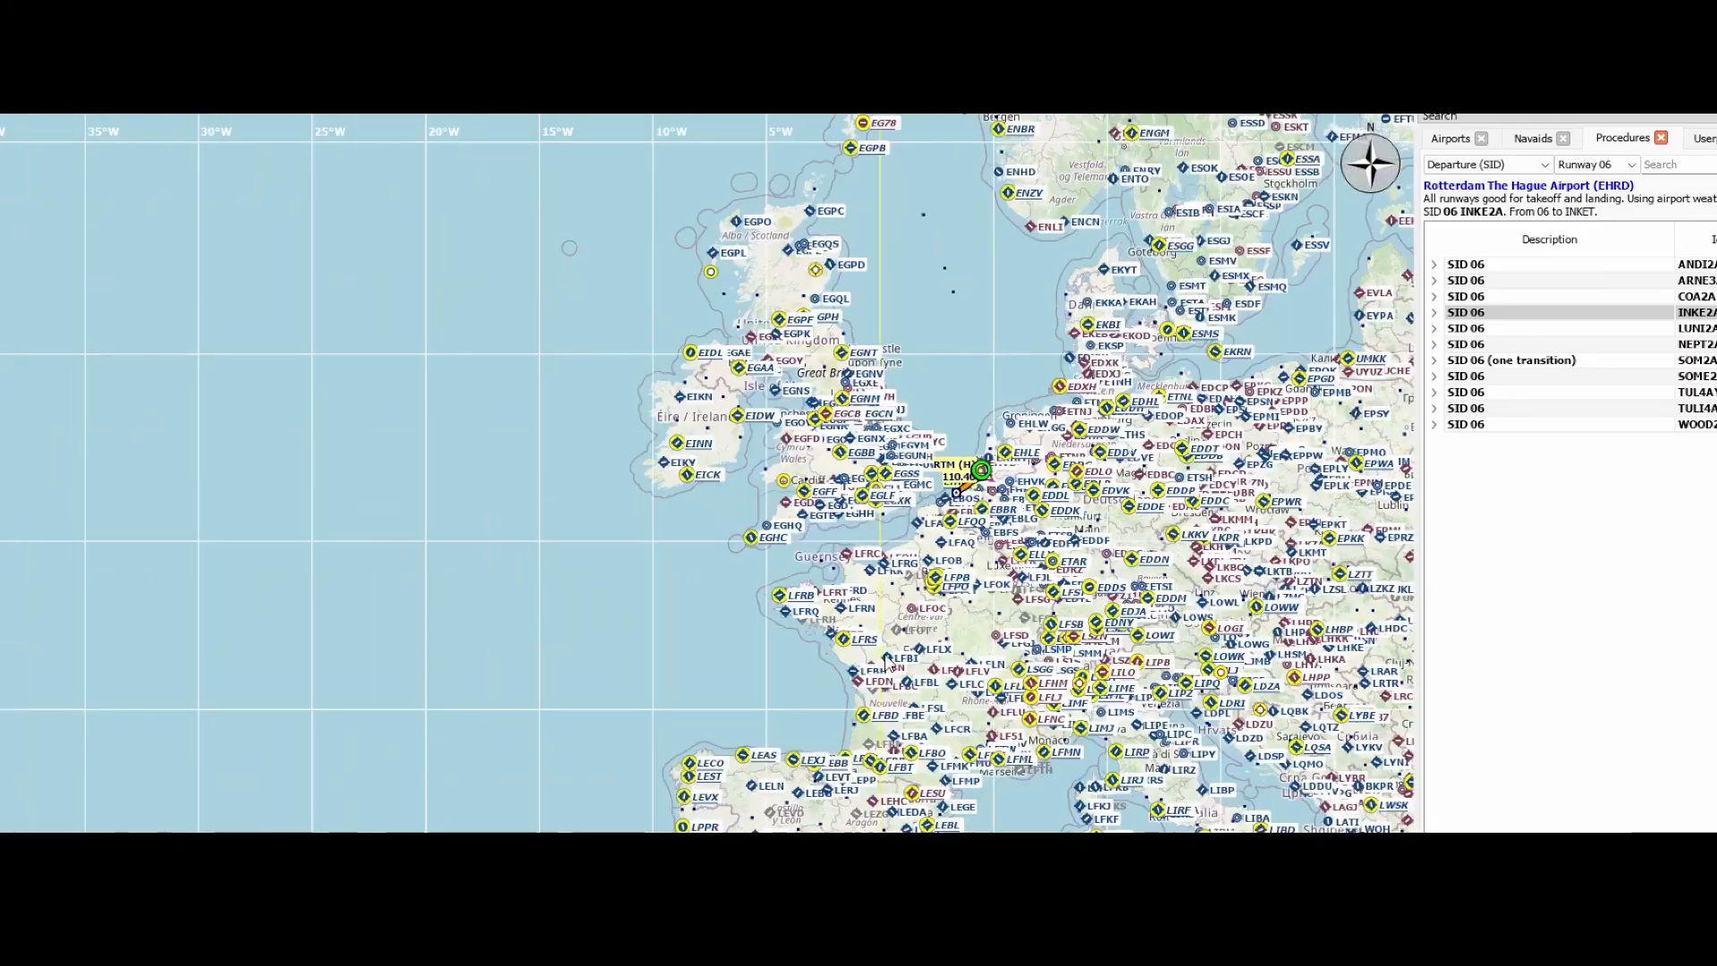
{"action": "left_click_drag", "start_coordinate": [759, 769], "coordinate": [847, 561]}
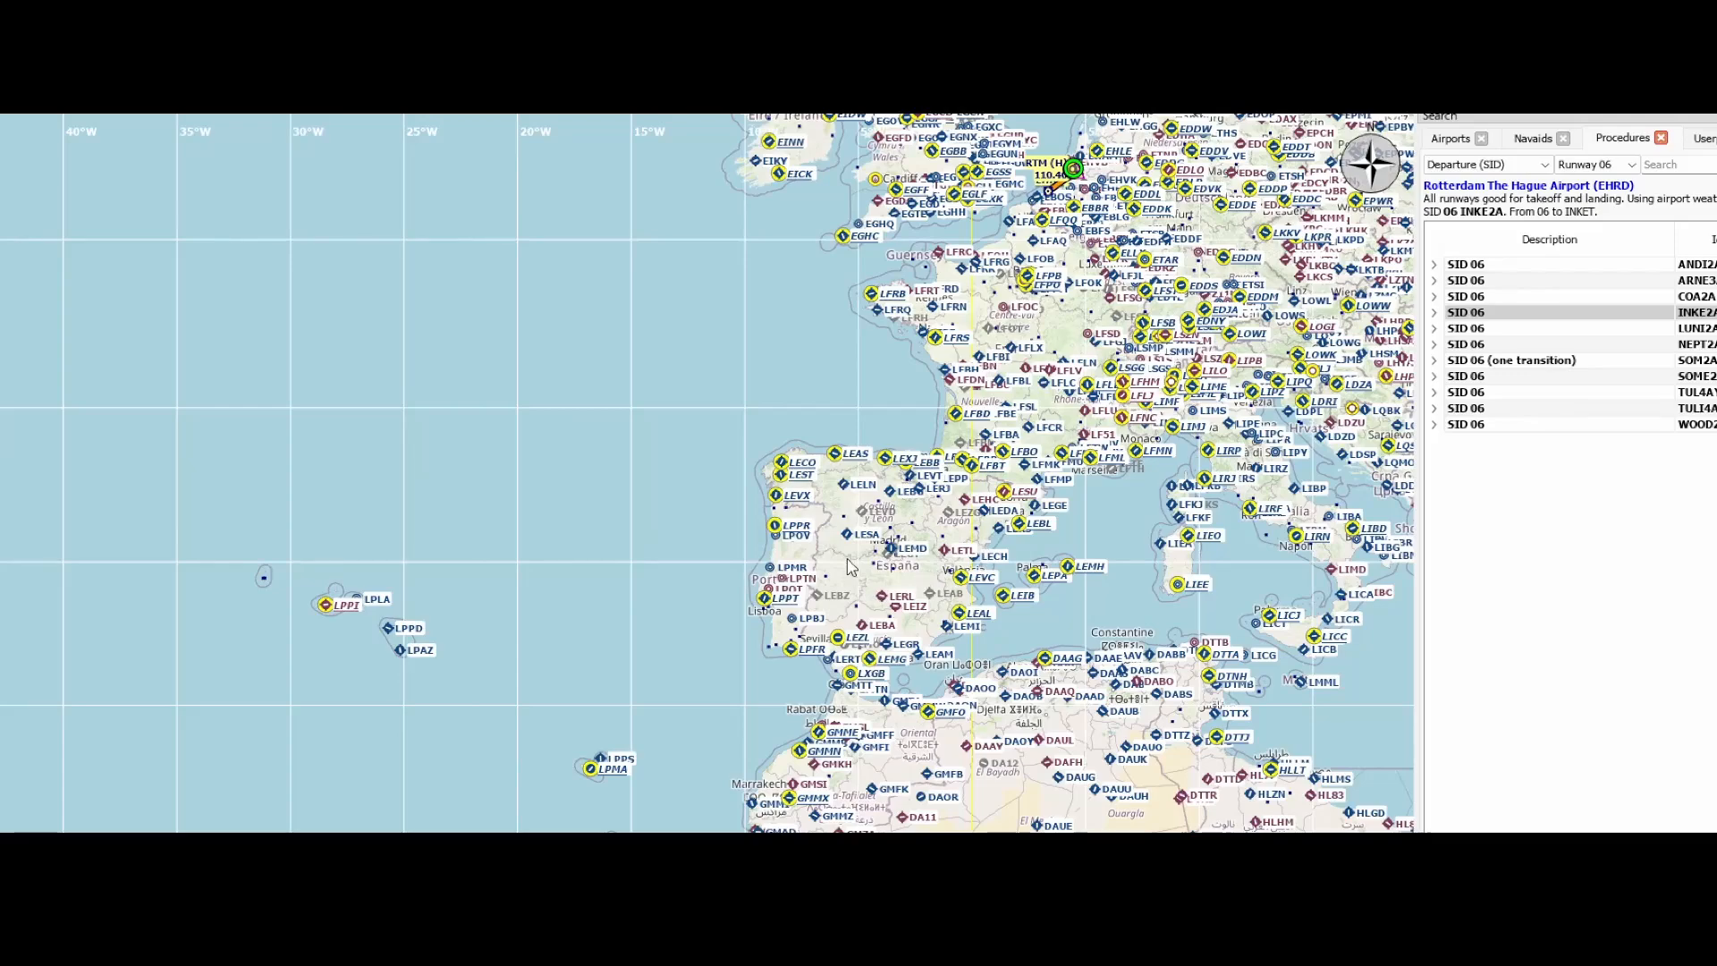
{"action": "scroll", "coordinate": [939, 581], "scroll_direction": "up", "scroll_amount": 3}
{"action": "scroll", "coordinate": [894, 493], "scroll_direction": "up", "scroll_amount": 3}
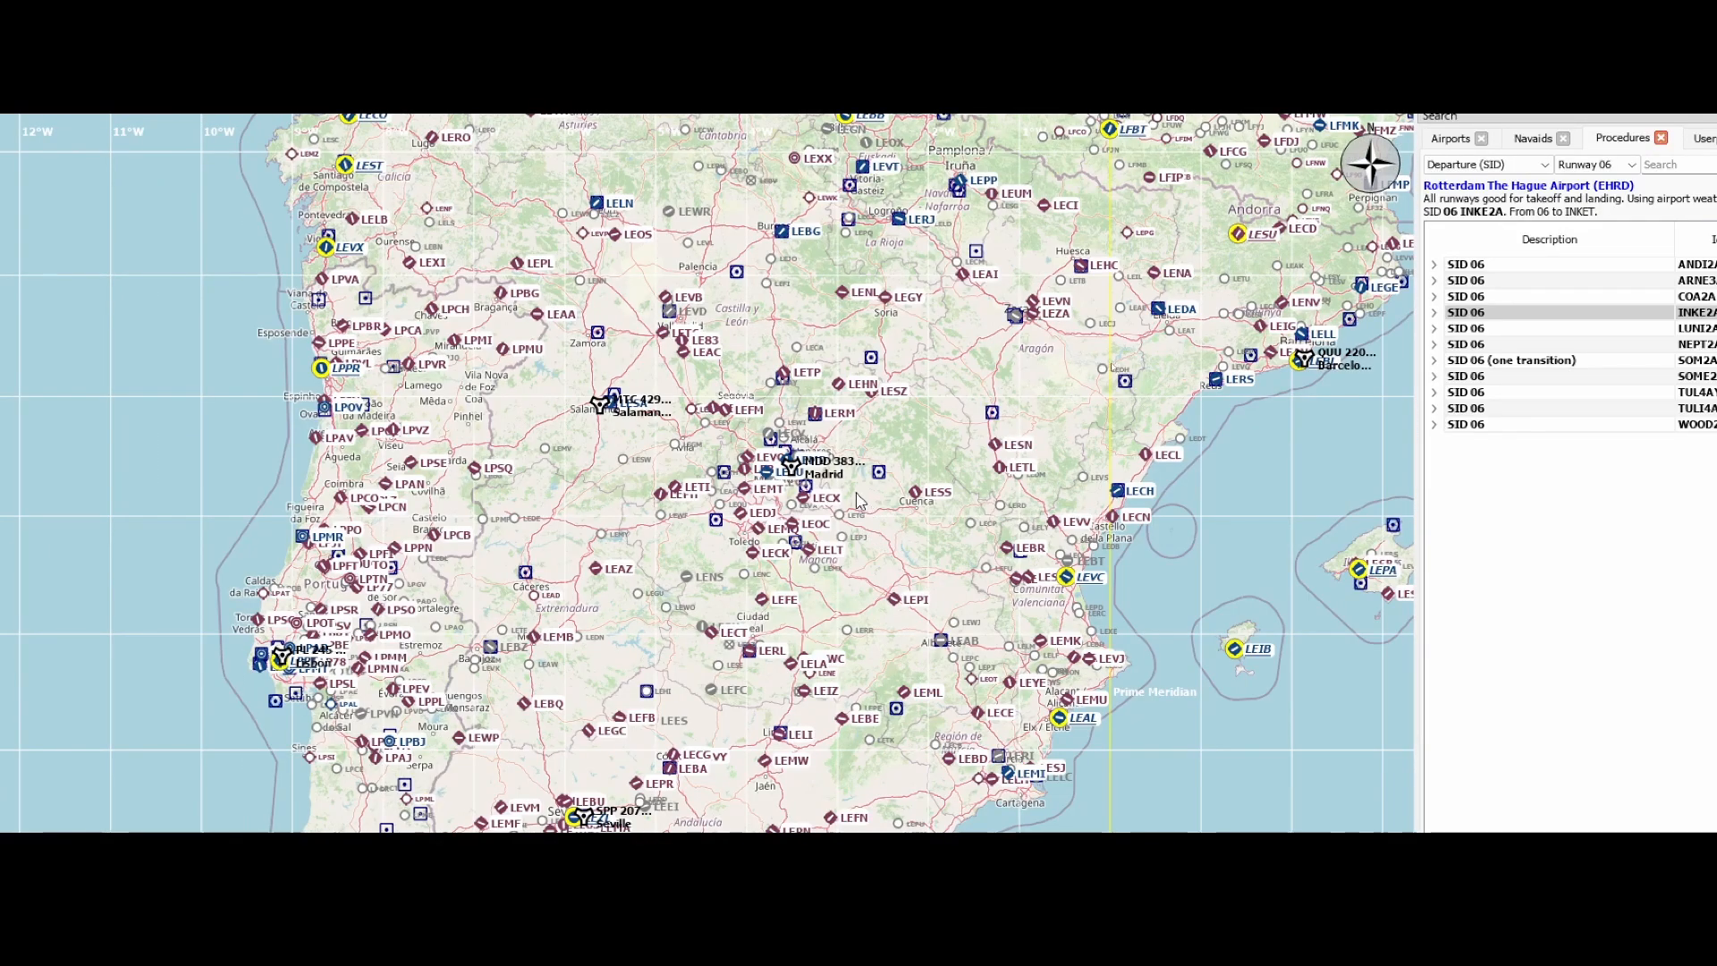
{"action": "scroll", "coordinate": [858, 499], "scroll_direction": "up", "scroll_amount": 3}
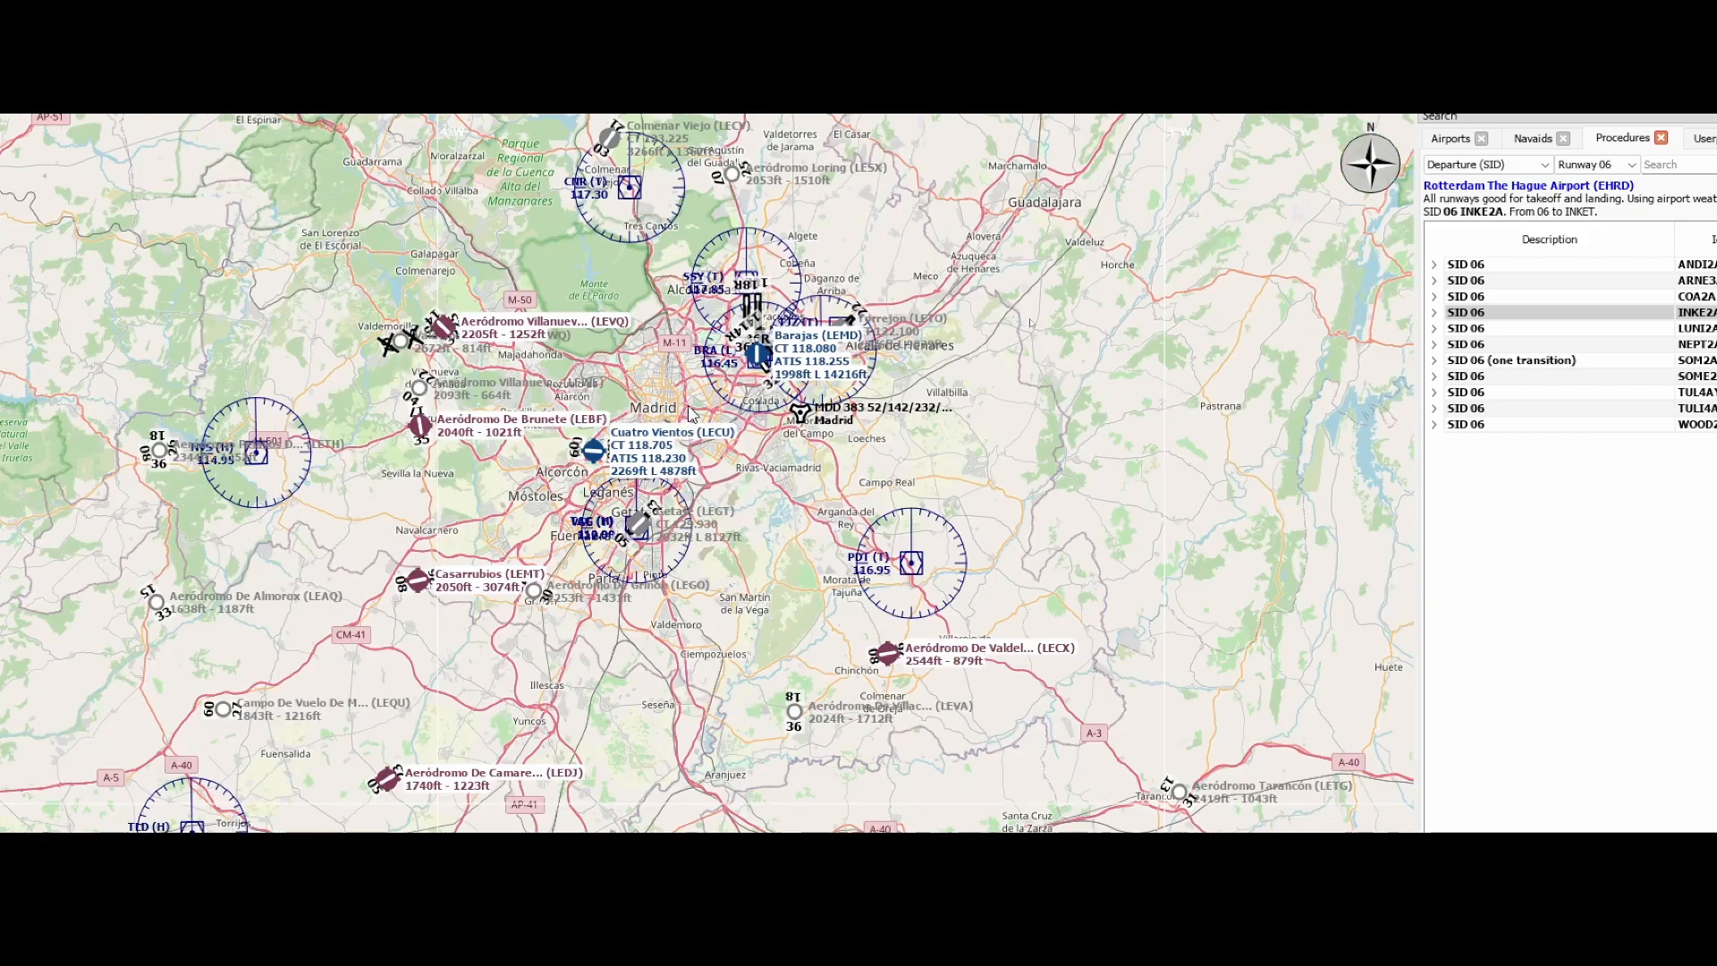
{"action": "left_click_drag", "start_coordinate": [688, 399], "coordinate": [731, 492]}
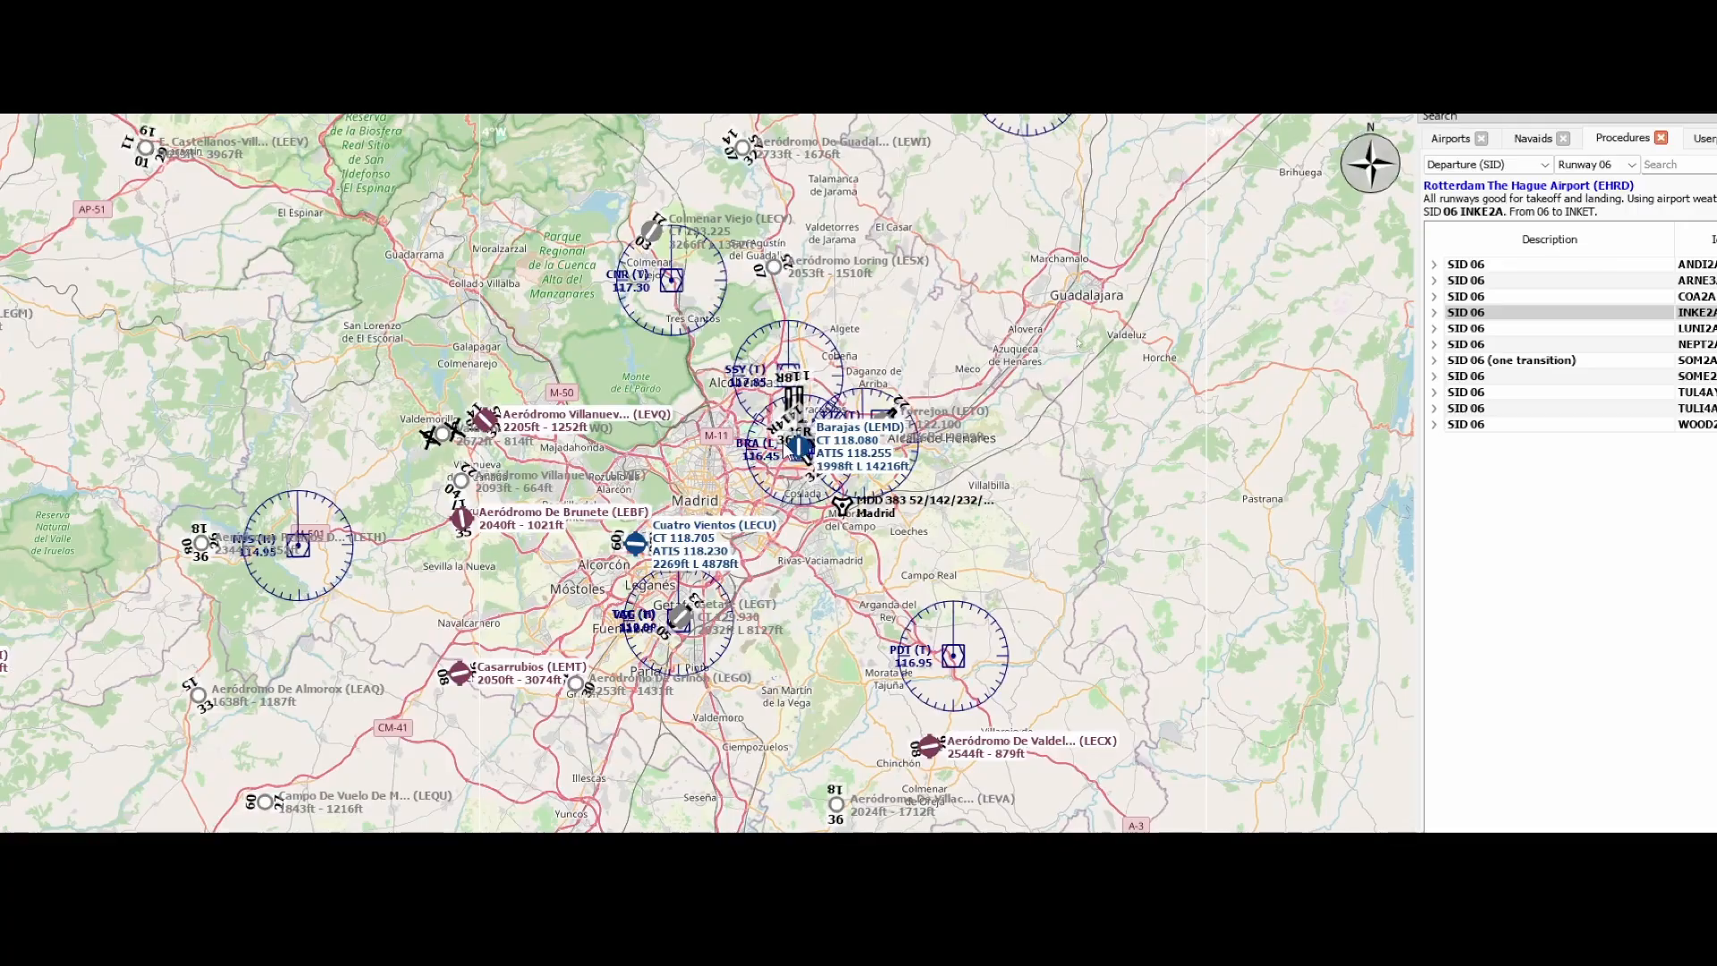
{"action": "scroll", "coordinate": [791, 448], "scroll_direction": "up", "scroll_amount": 2}
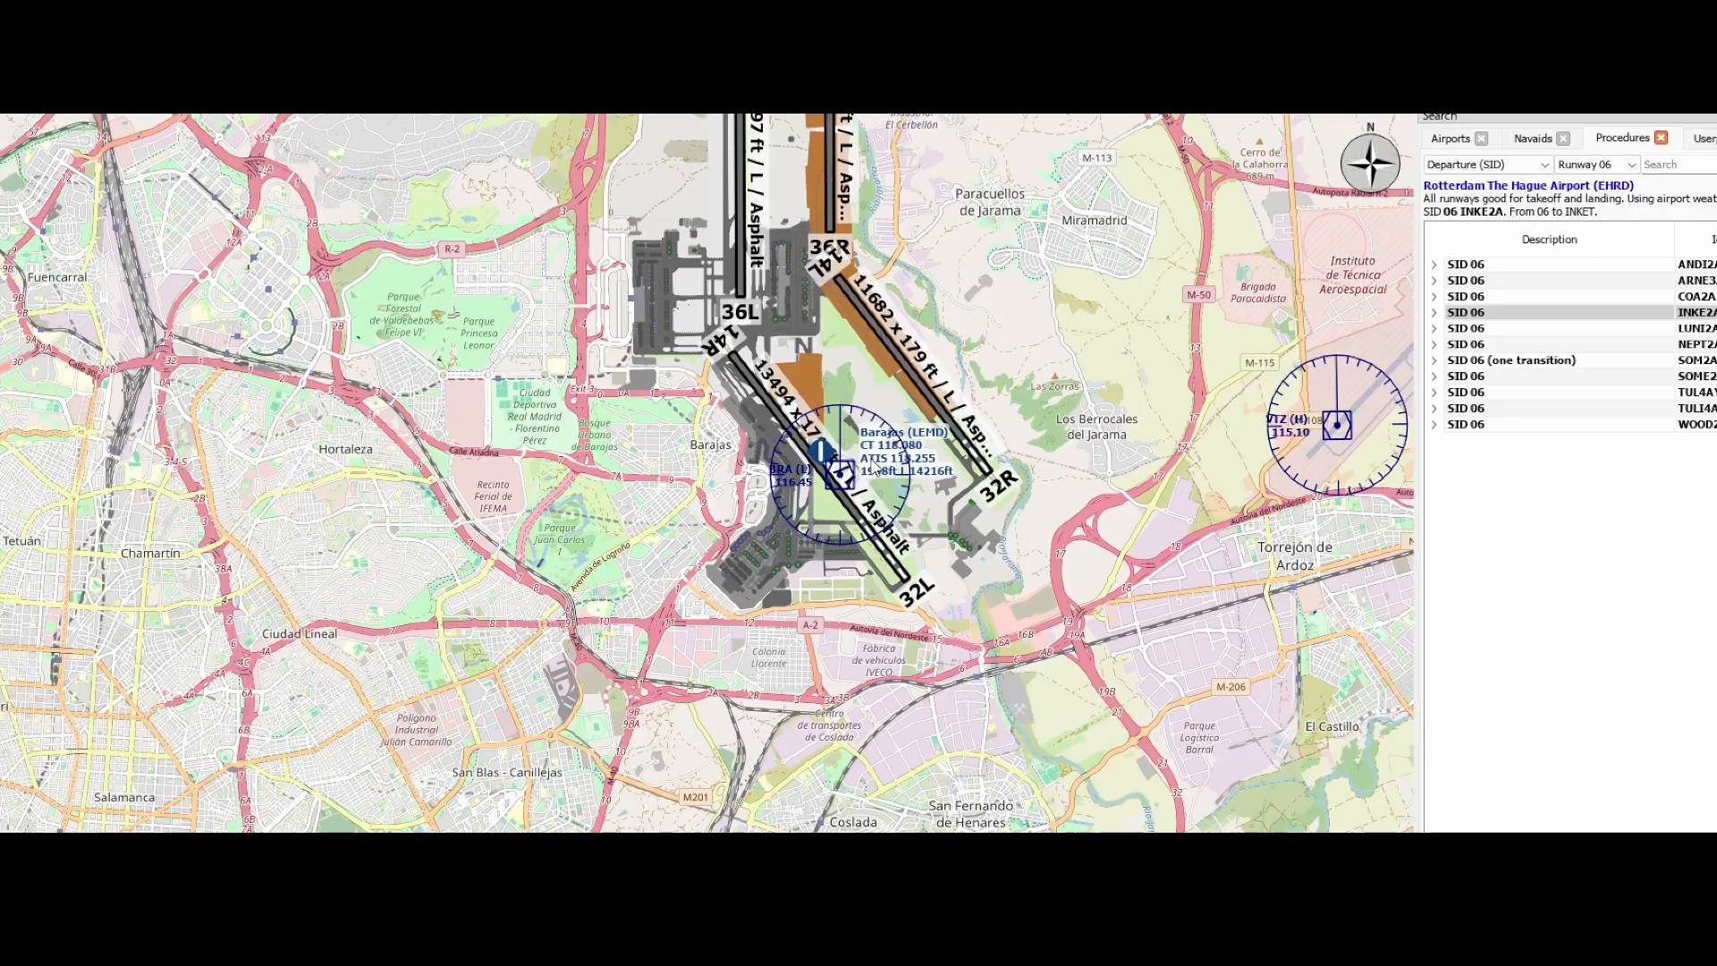
{"action": "scroll", "coordinate": [791, 448], "scroll_direction": "up", "scroll_amount": 2}
{"action": "left_click_drag", "start_coordinate": [795, 358], "coordinate": [891, 523]}
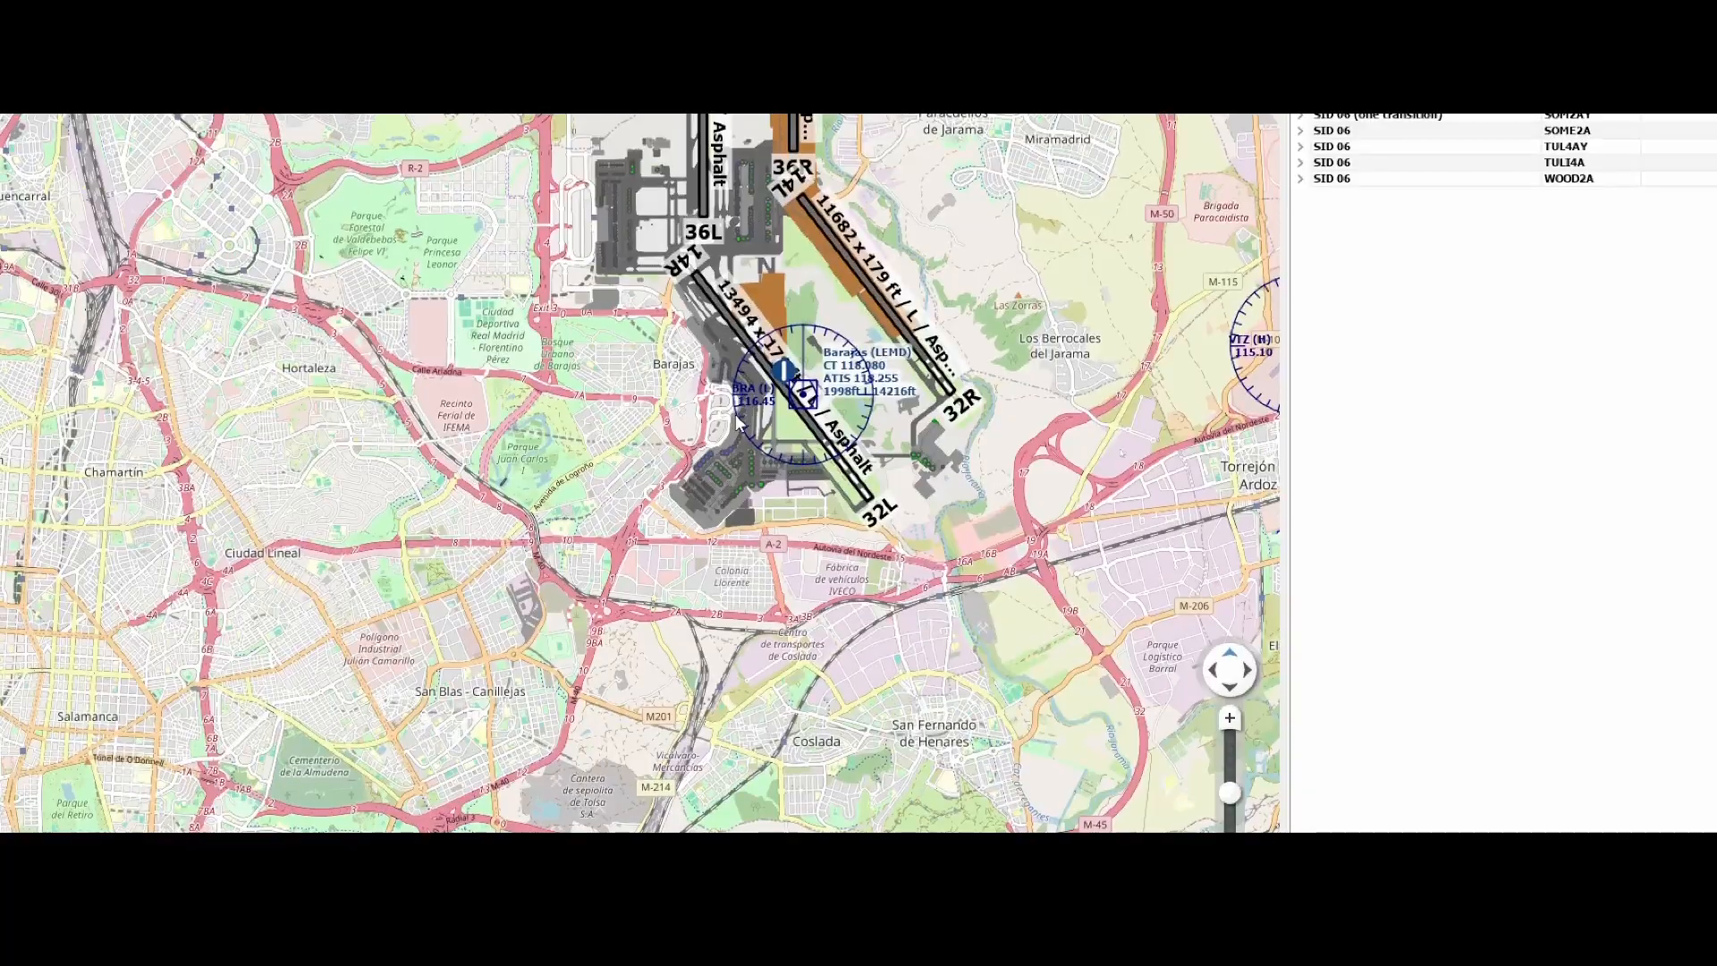
View the details of the Barajas (BRA) VORDME and hide the VOR stations on the map
{"action": "left_click", "coordinate": [802, 398]}
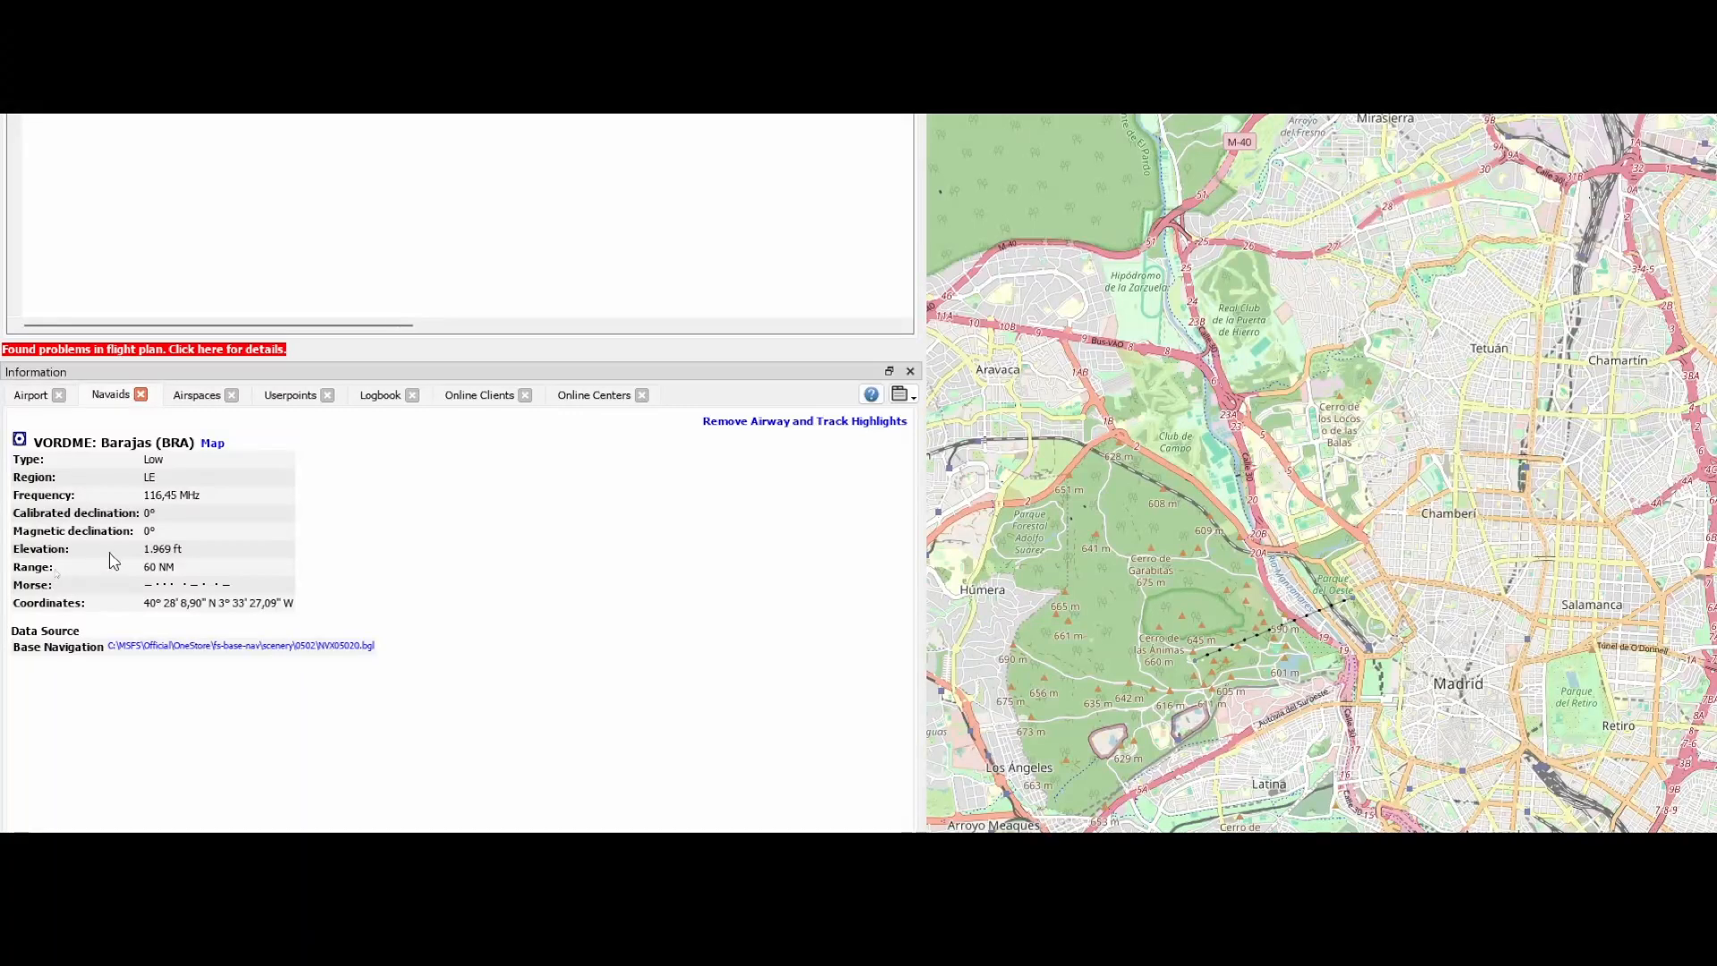
{"action": "left_click", "coordinate": [32, 396]}
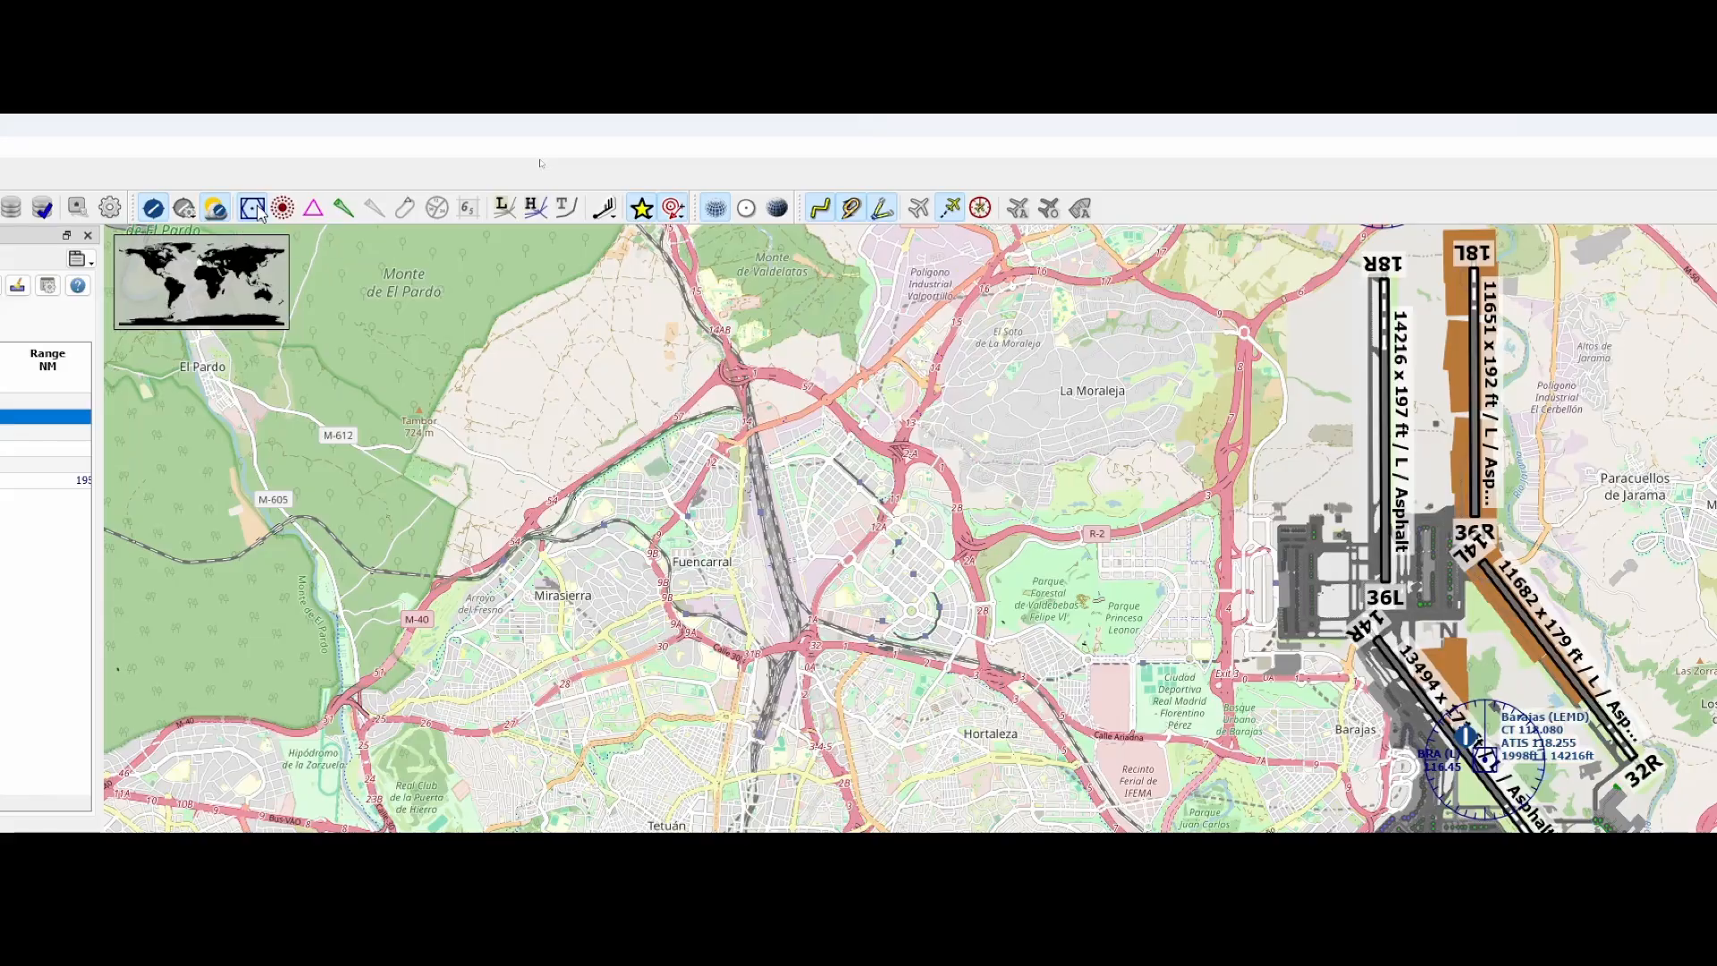
{"action": "left_click", "coordinate": [258, 210]}
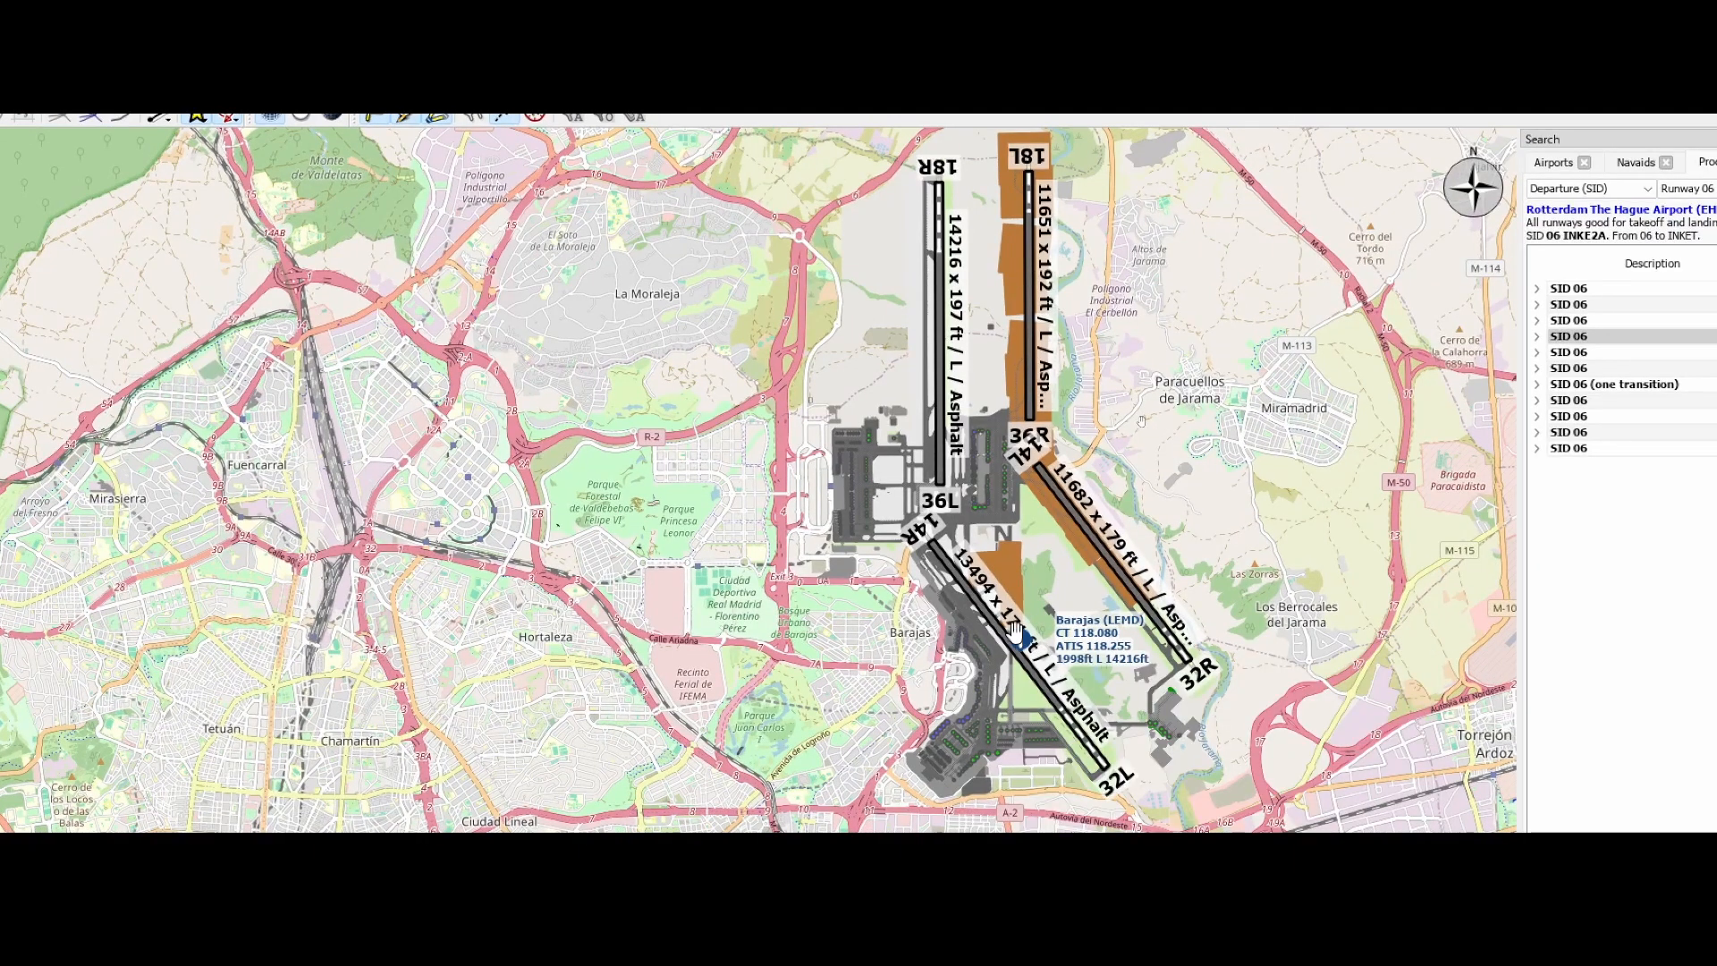
Show the information for Barajas airport (LEMD) and review its weather, runway, frequency and parking details
{"action": "right_click", "coordinate": [1020, 637]}
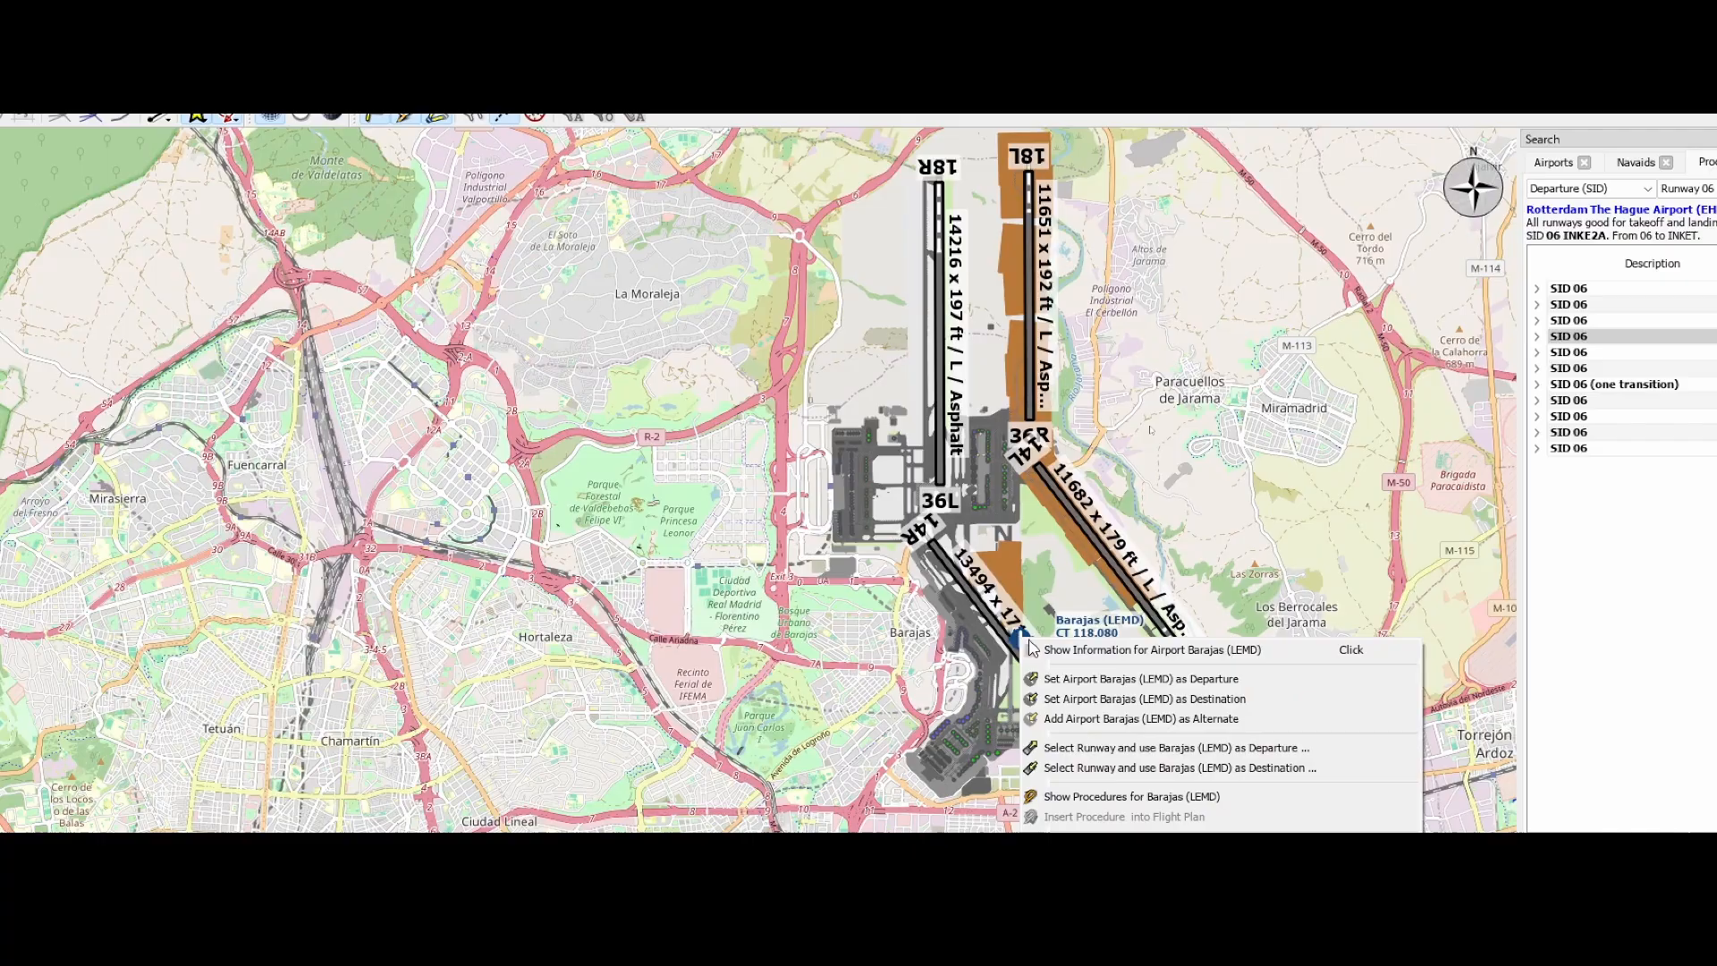
{"action": "left_click", "coordinate": [1100, 650]}
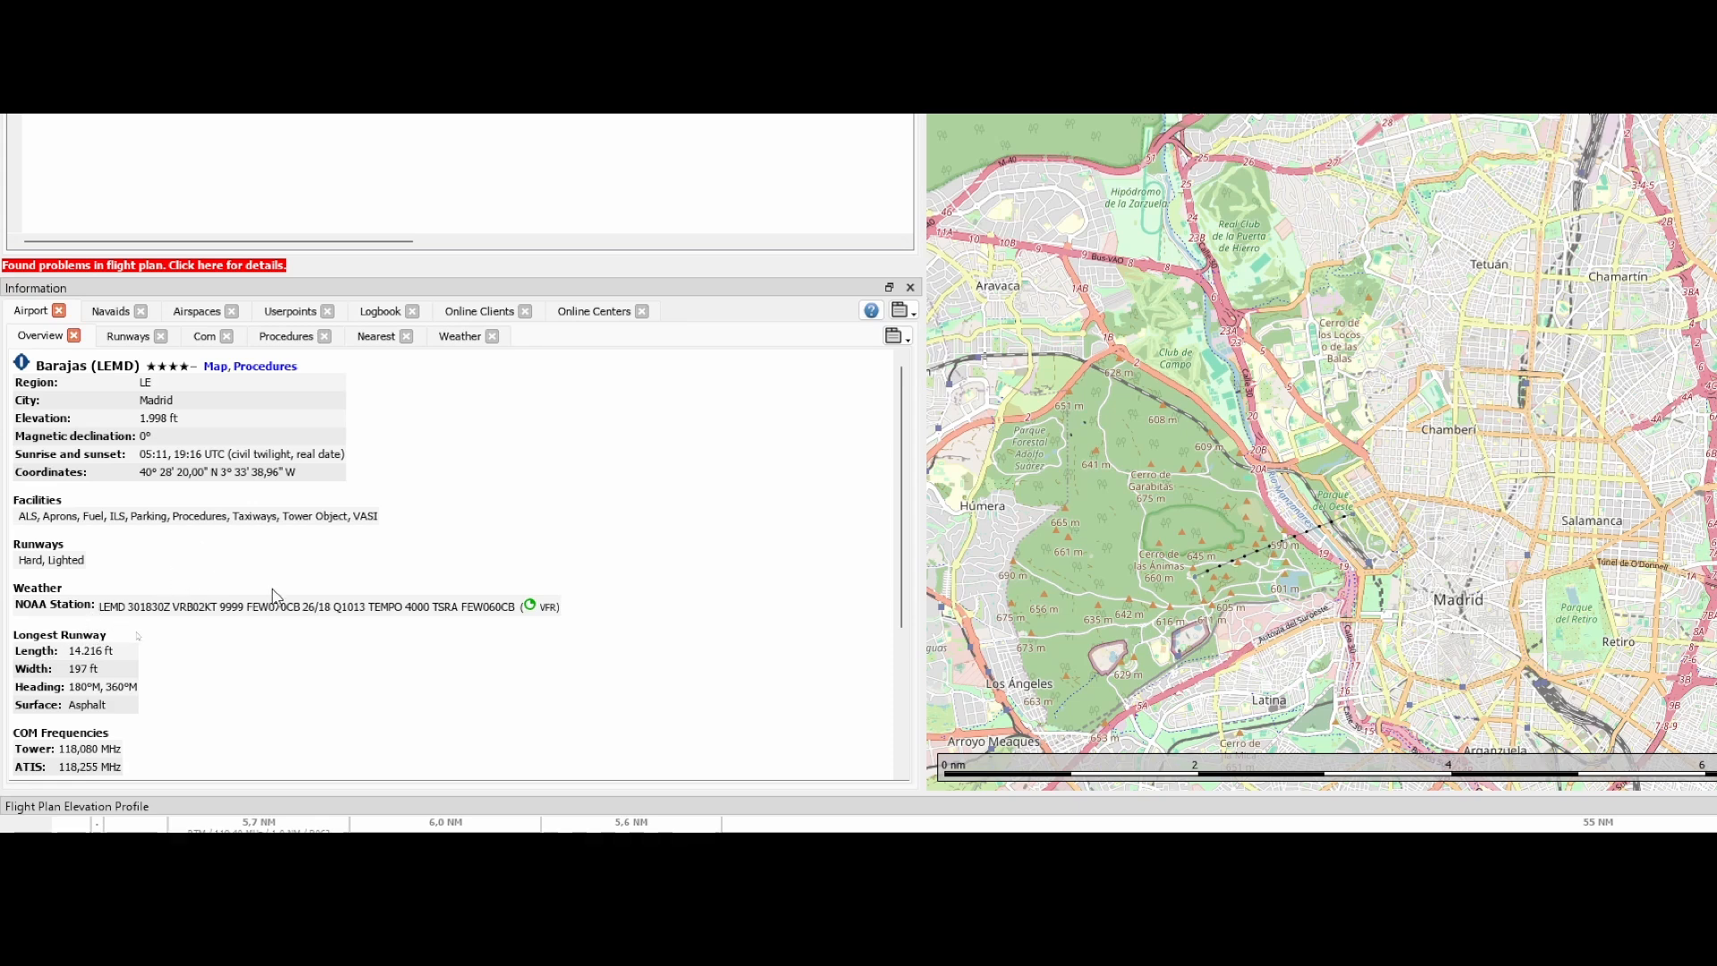
{"action": "scroll", "coordinate": [259, 590], "scroll_direction": "down", "scroll_amount": 3}
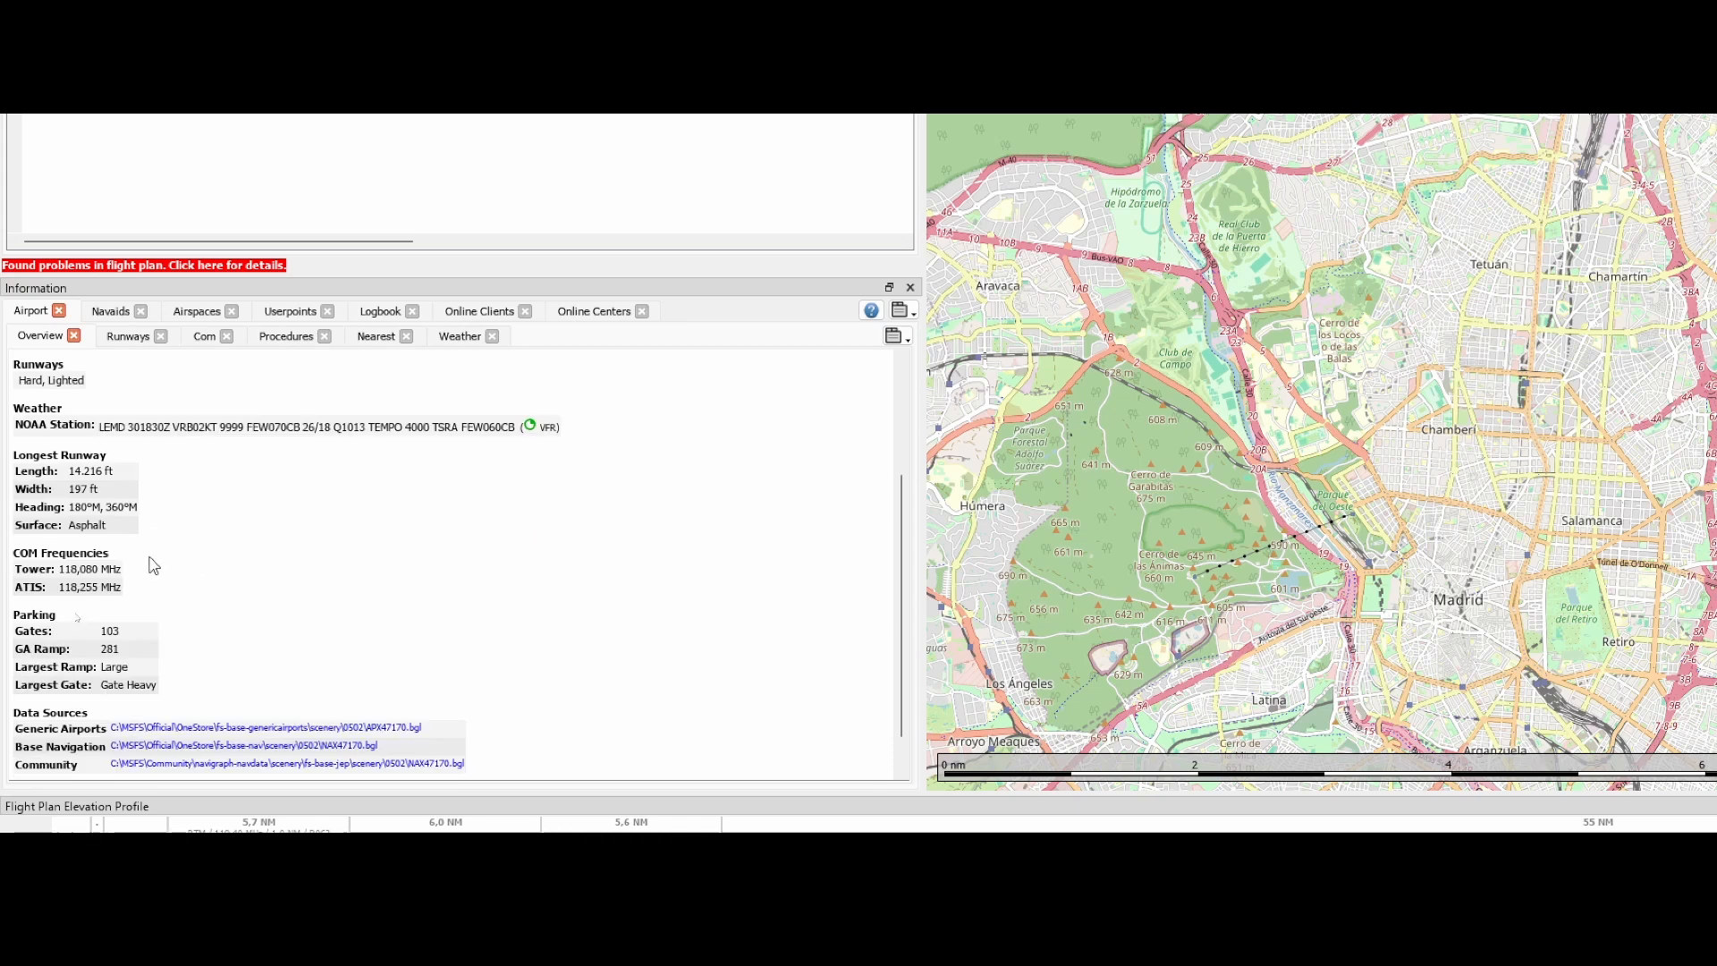
Review the overview and the runway details of Barajas airport (LEMD), including weather, lengths and headings
{"action": "scroll", "coordinate": [231, 527], "scroll_direction": "up", "scroll_amount": 1}
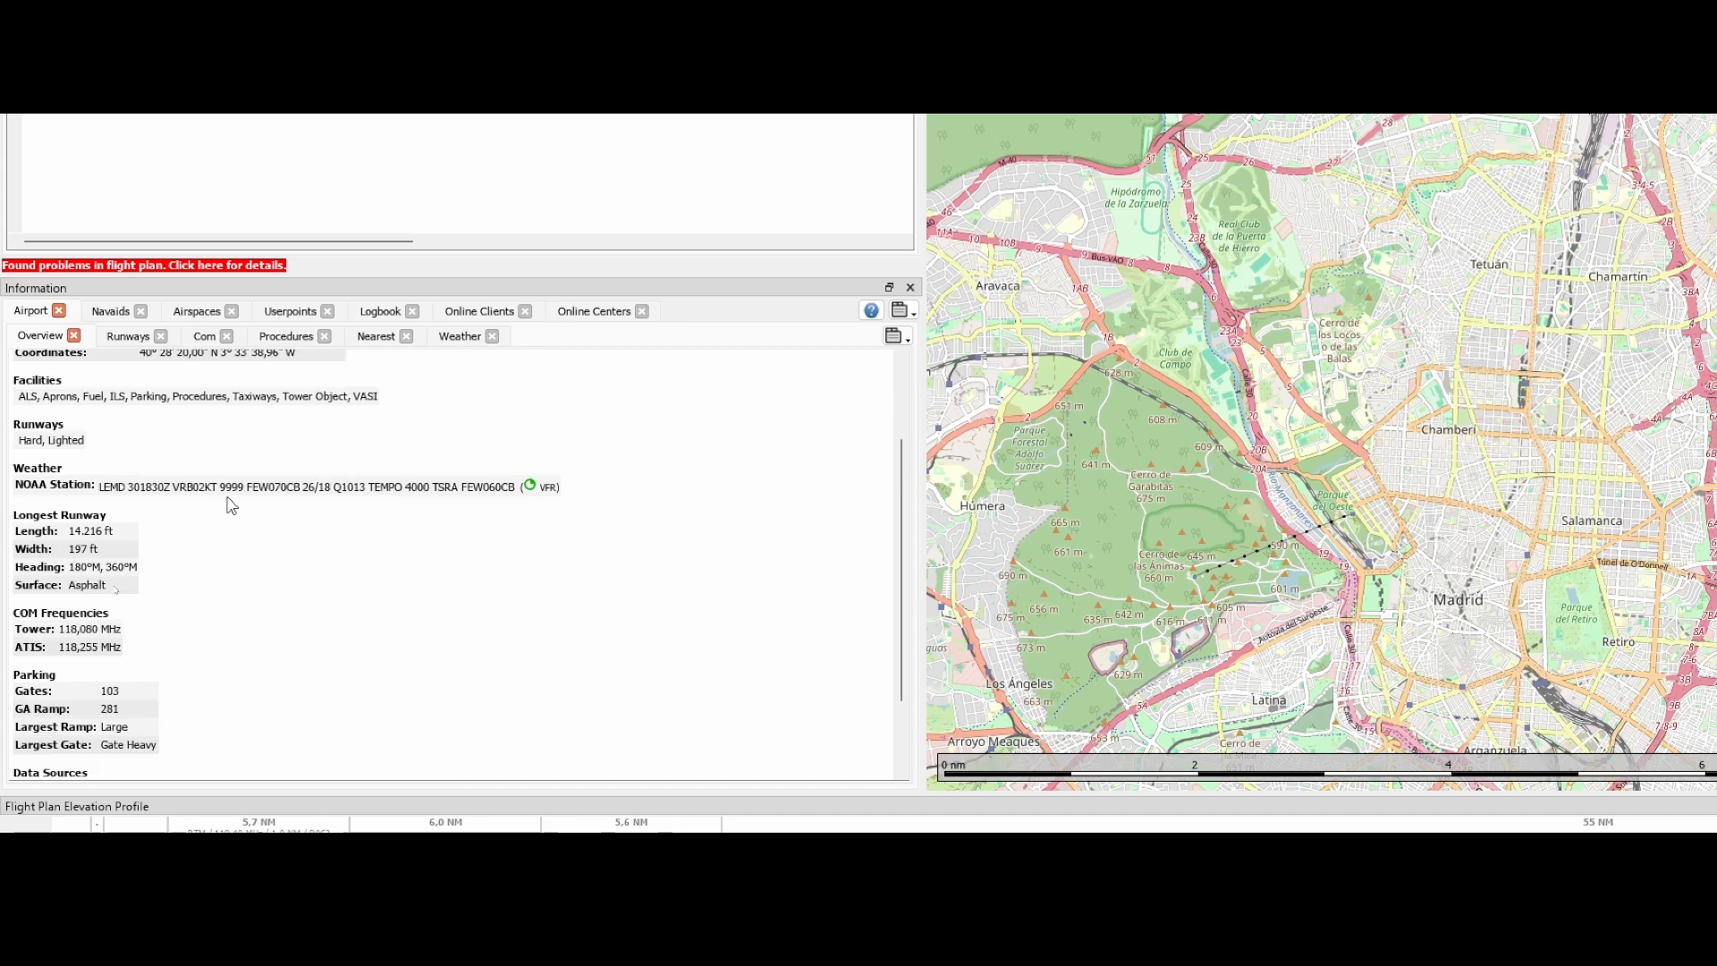
{"action": "scroll", "coordinate": [228, 505], "scroll_direction": "up", "scroll_amount": 2}
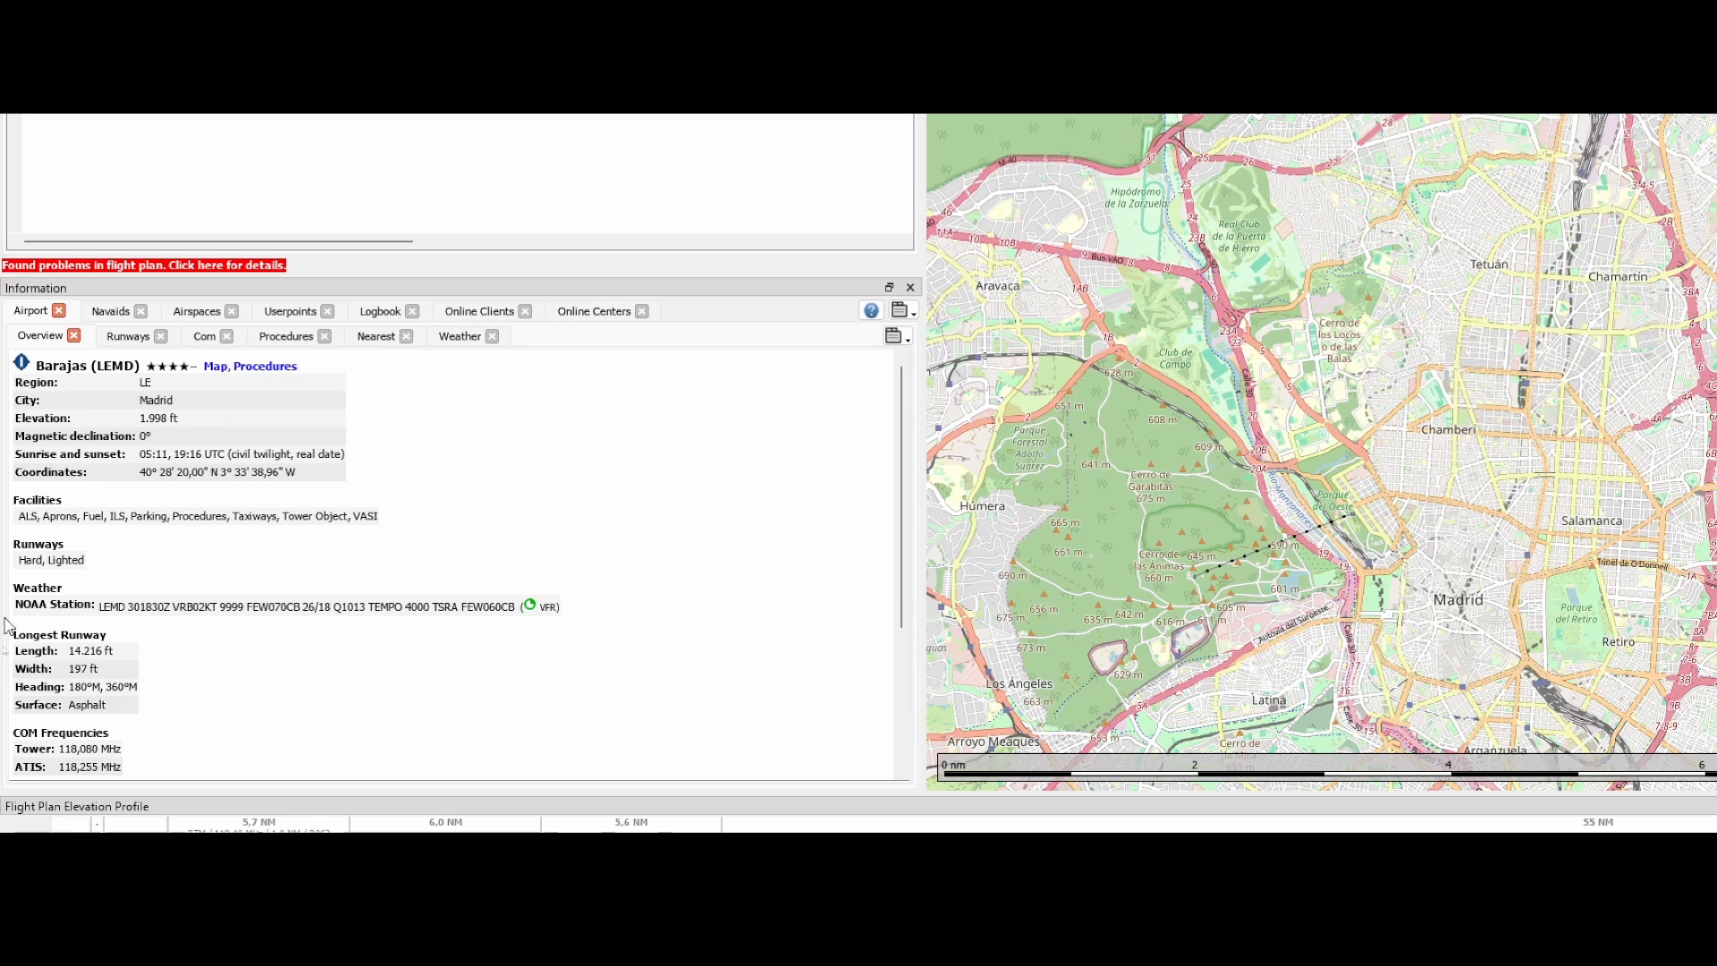
{"action": "left_click", "coordinate": [127, 337]}
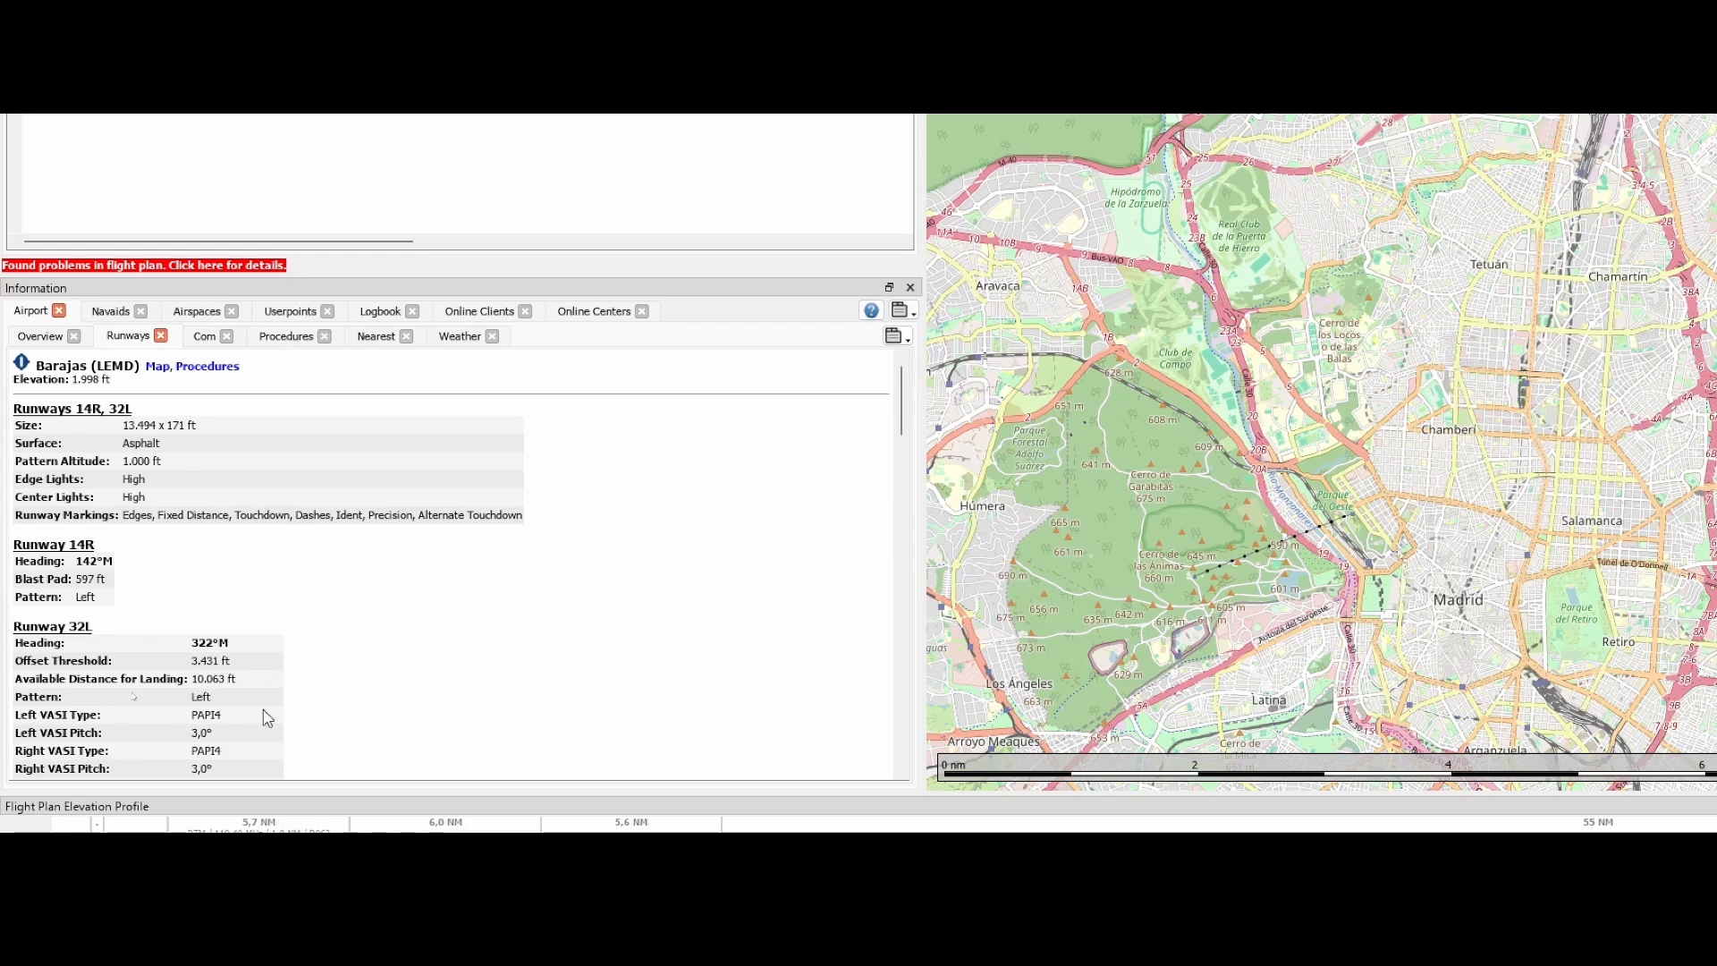
{"action": "scroll", "coordinate": [304, 639], "scroll_direction": "down", "scroll_amount": 3}
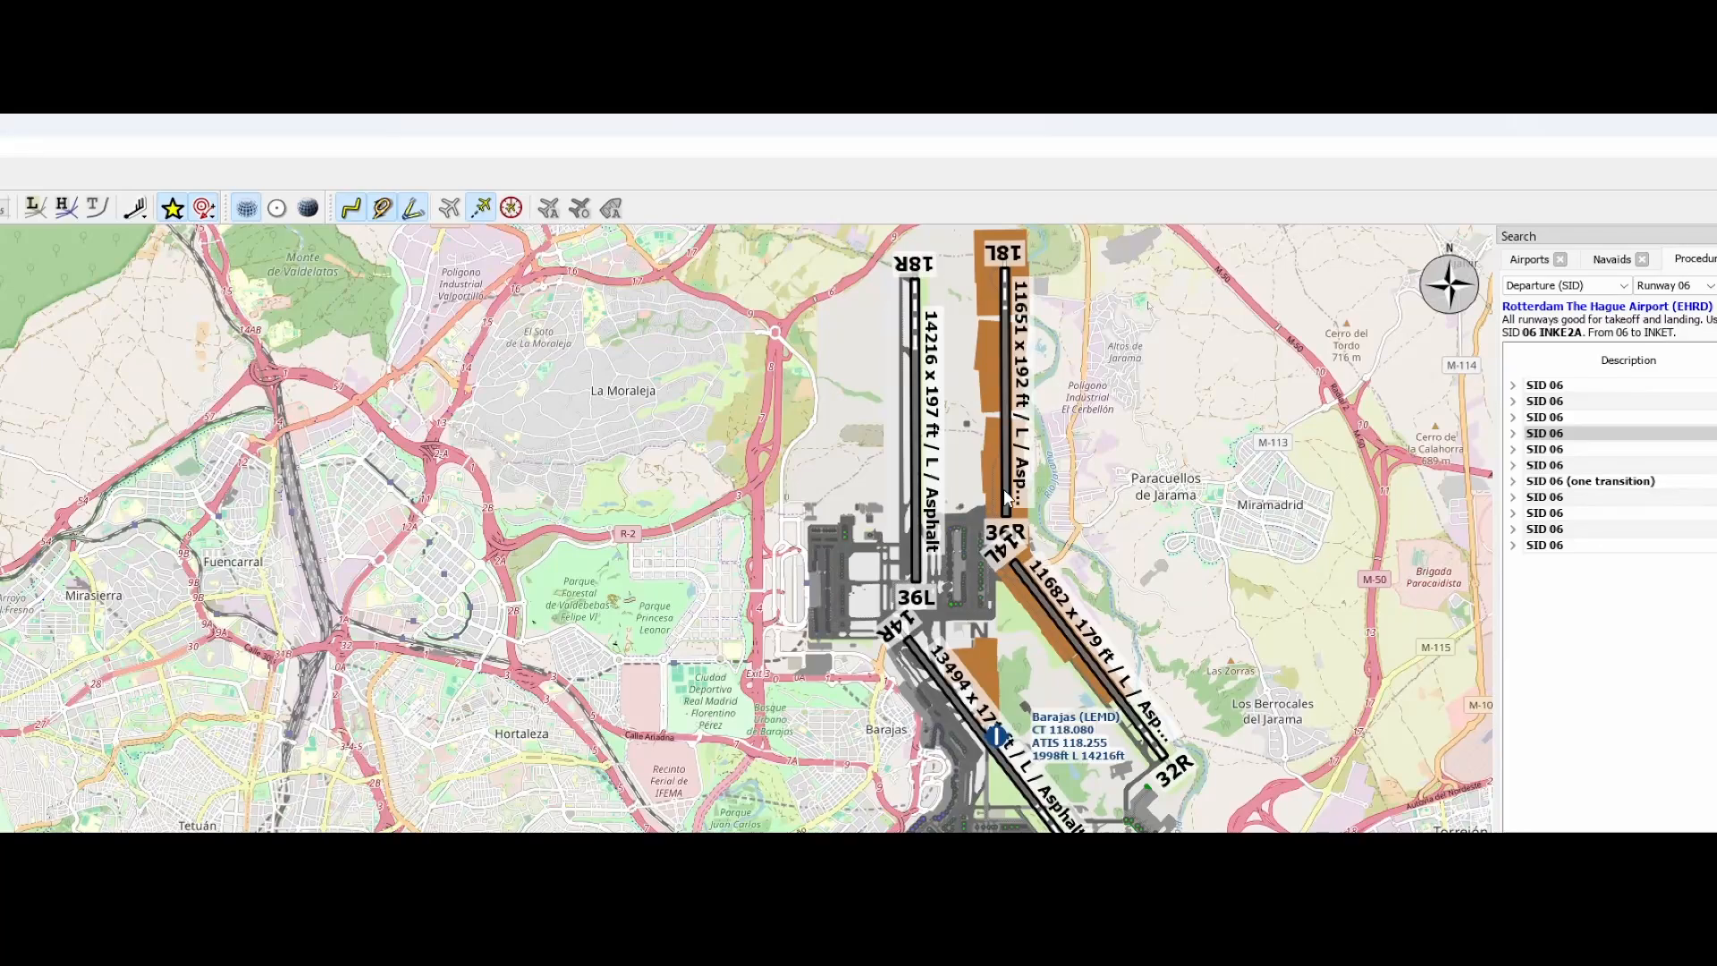
Set Barajas (LEMD) as the destination with runway 18L as the landing runway
{"action": "scroll", "coordinate": [1006, 497], "scroll_direction": "down", "scroll_amount": 4}
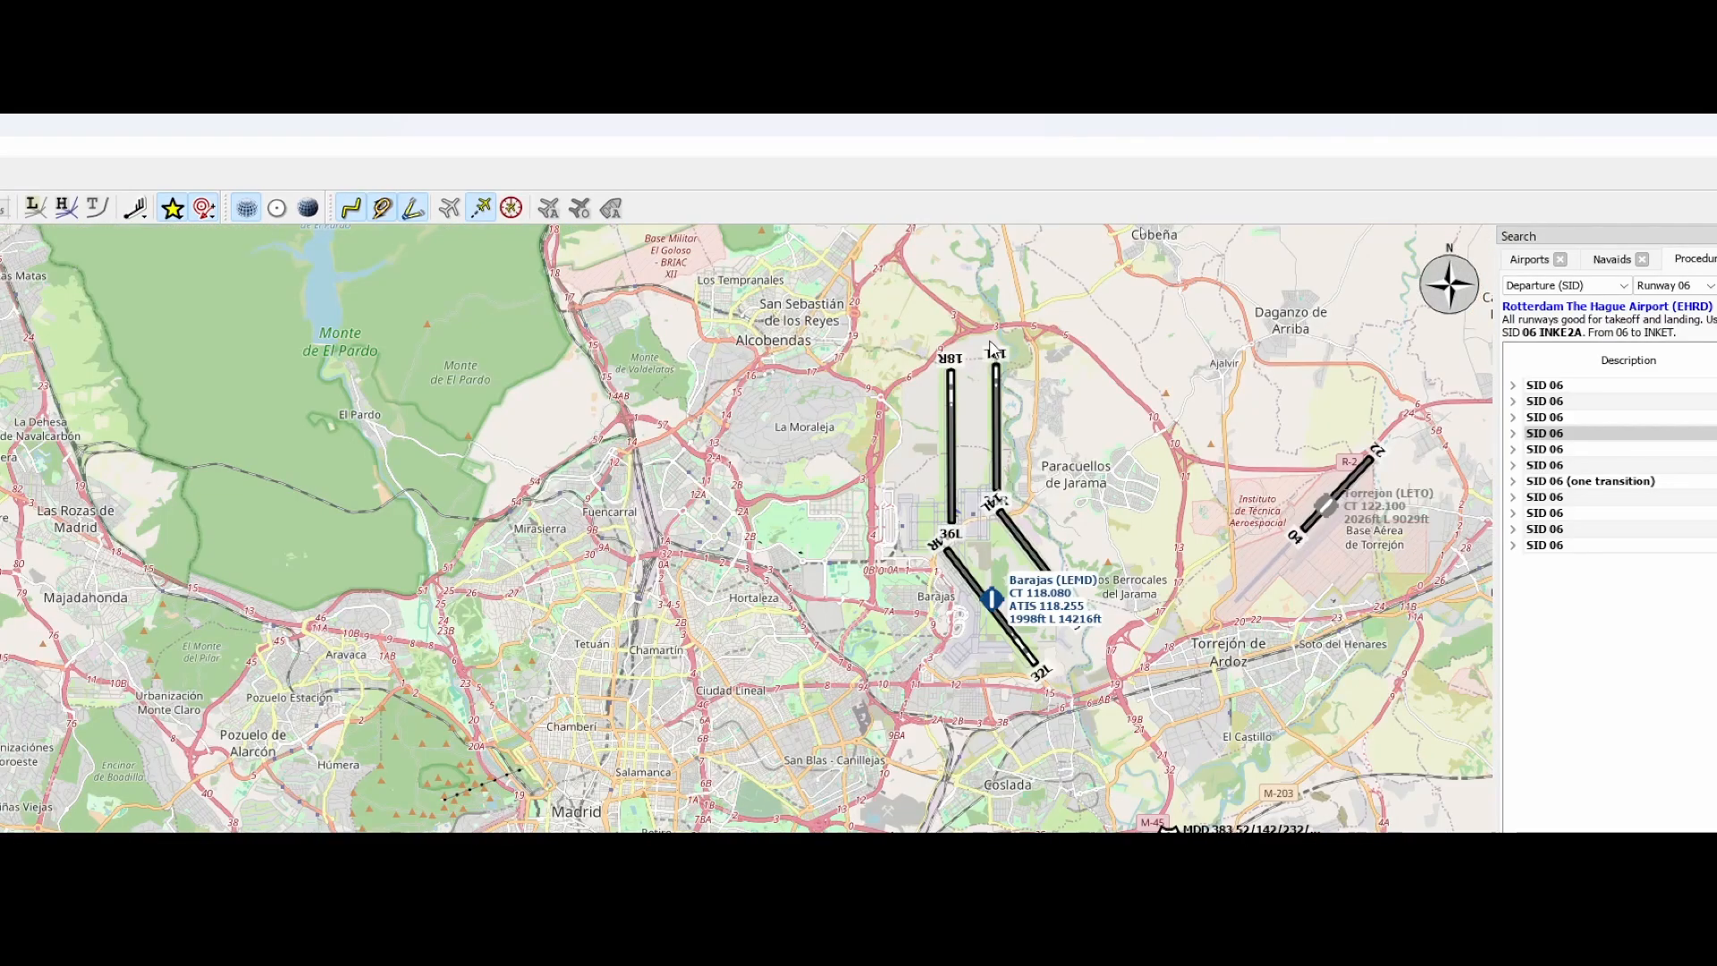
{"action": "right_click", "coordinate": [996, 445]}
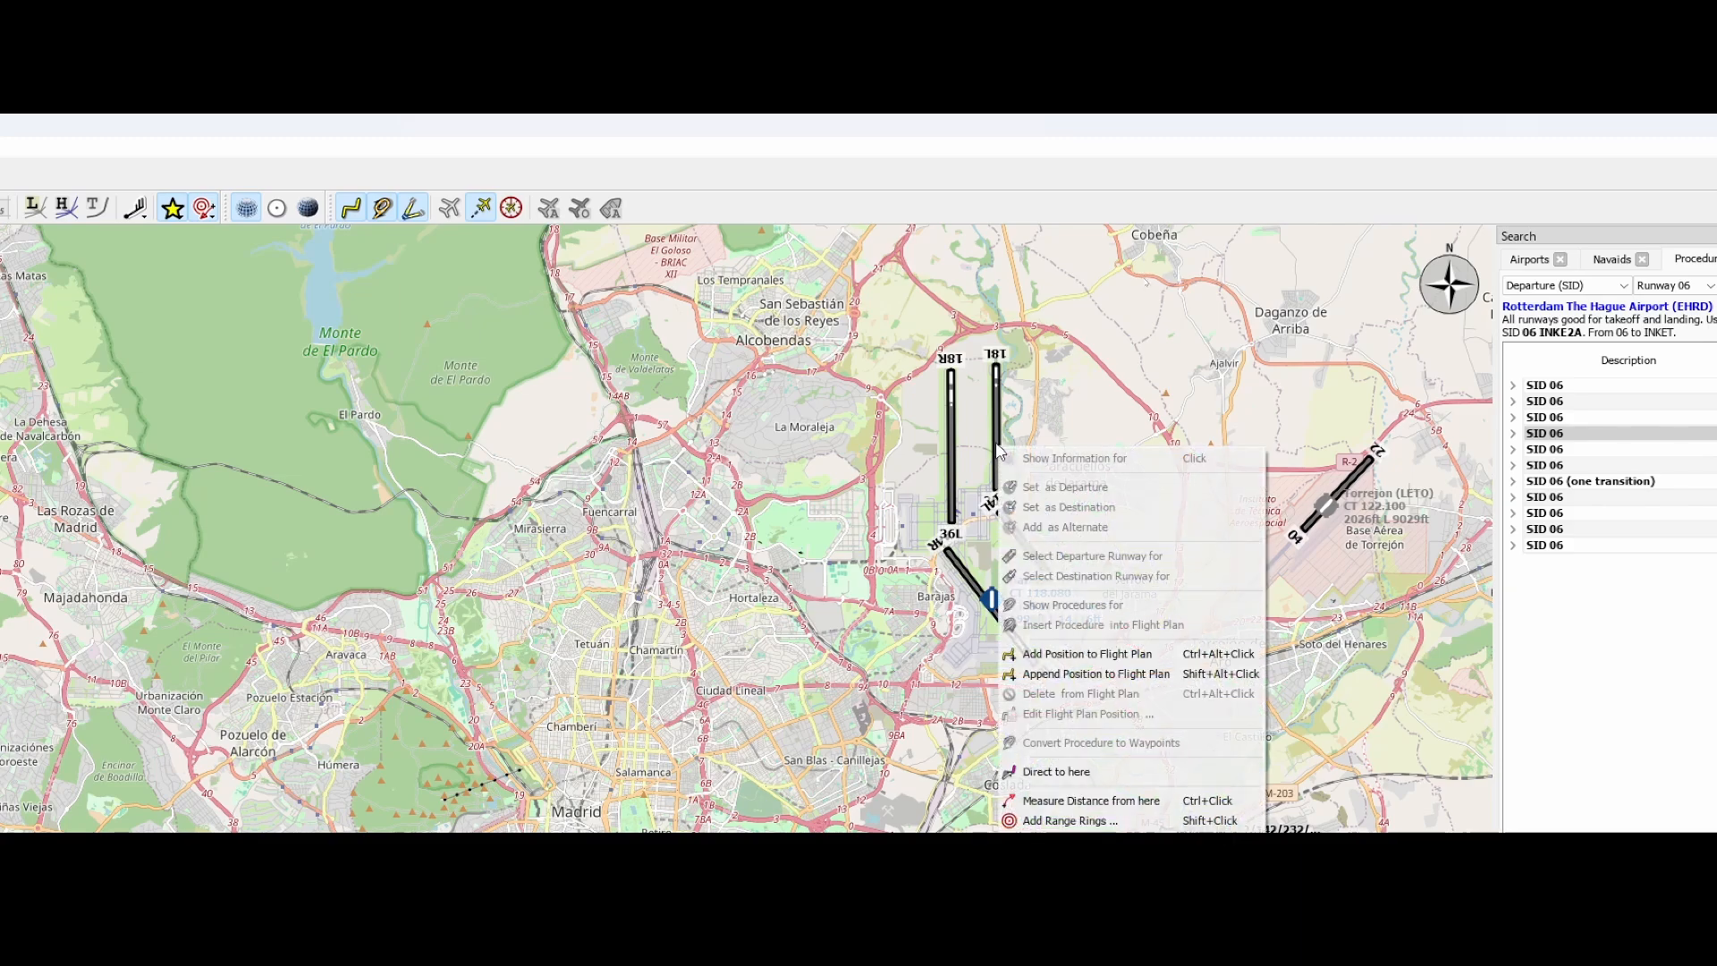
{"action": "left_click_drag", "start_coordinate": [1012, 384], "coordinate": [1050, 273]}
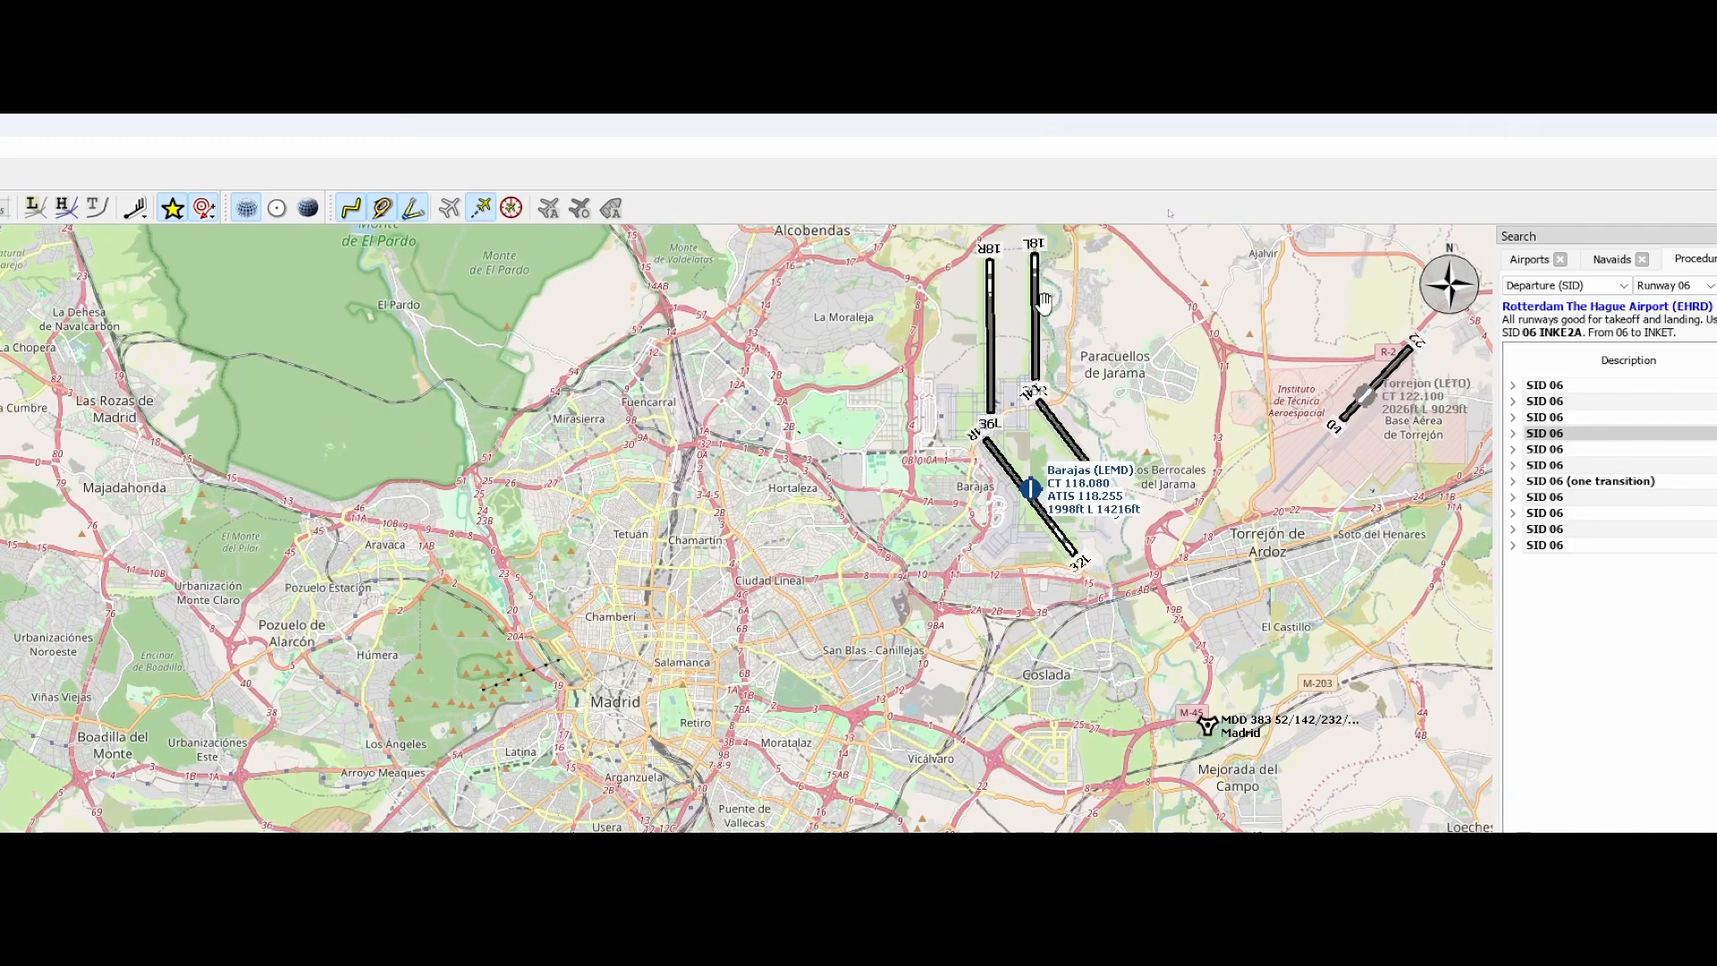
{"action": "right_click", "coordinate": [1030, 489]}
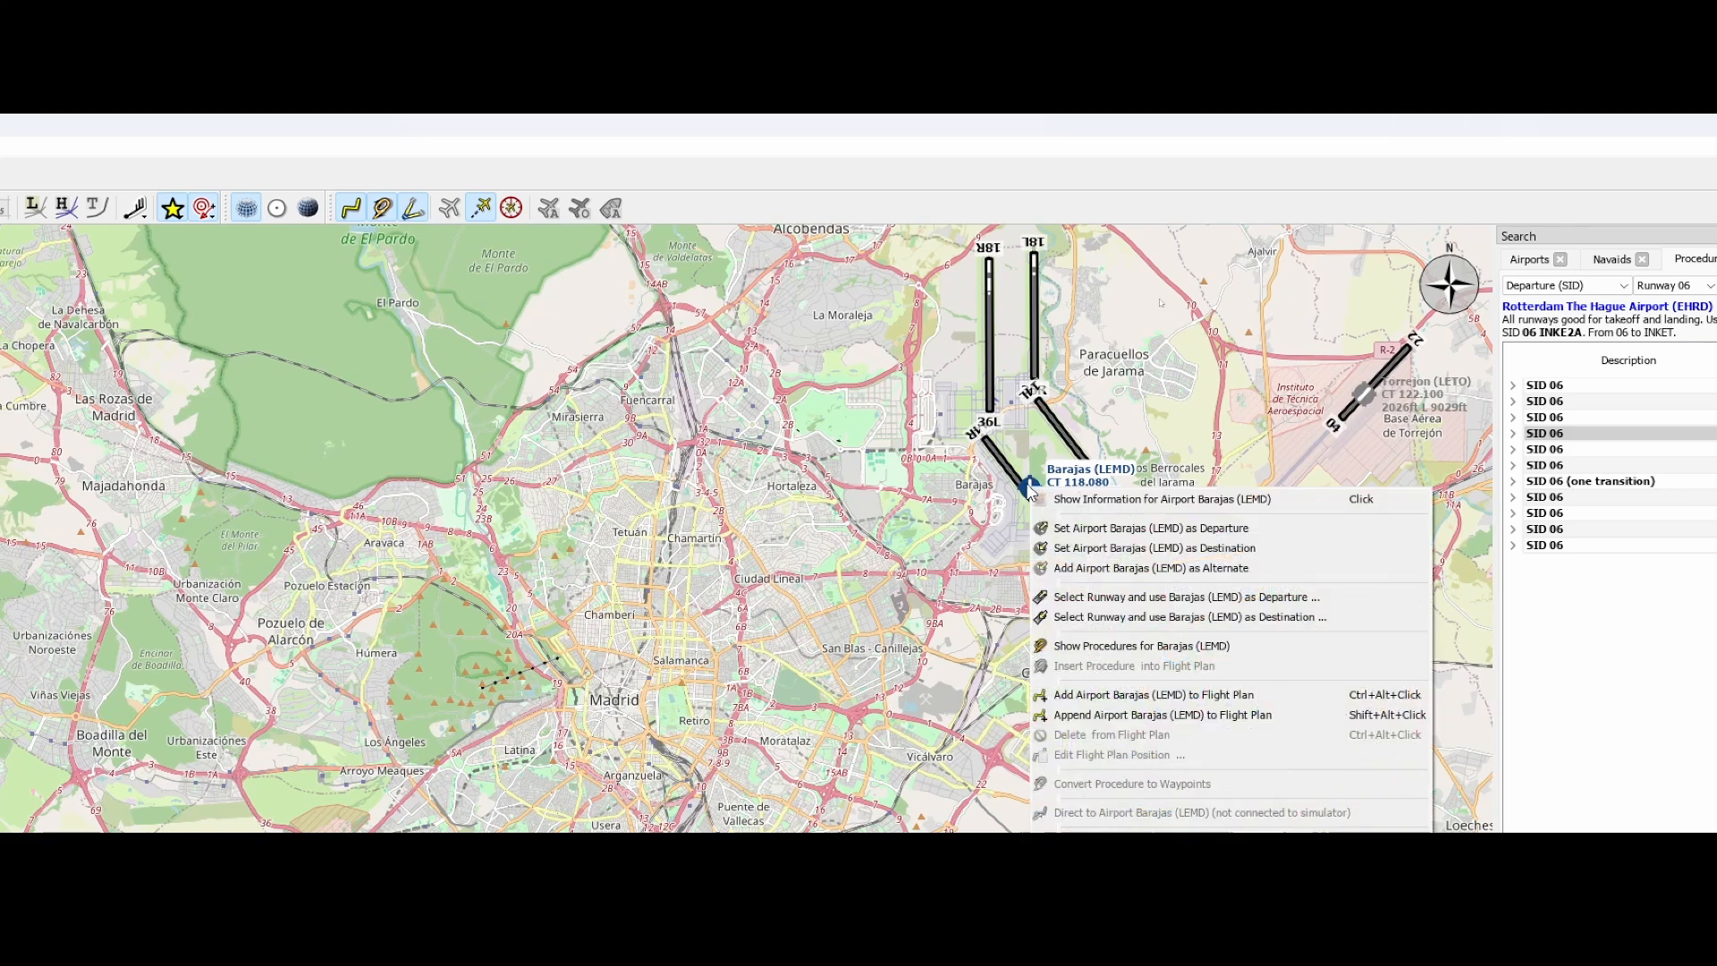
{"action": "left_click", "coordinate": [1140, 617]}
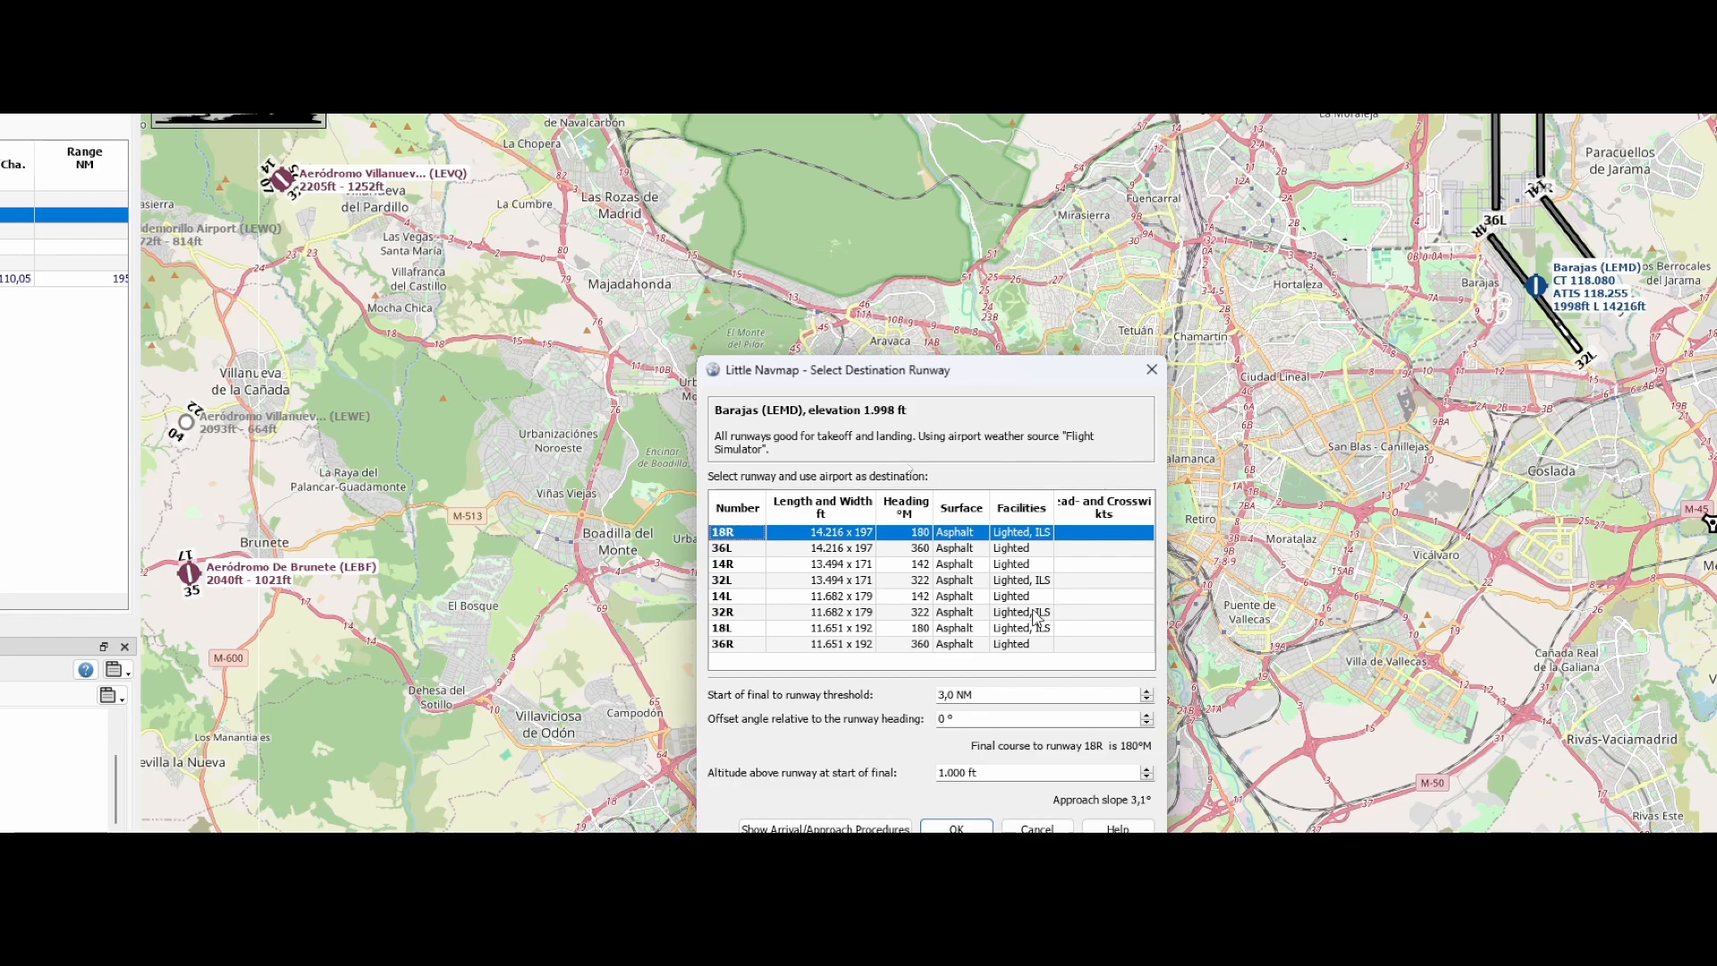
{"action": "left_click", "coordinate": [766, 629]}
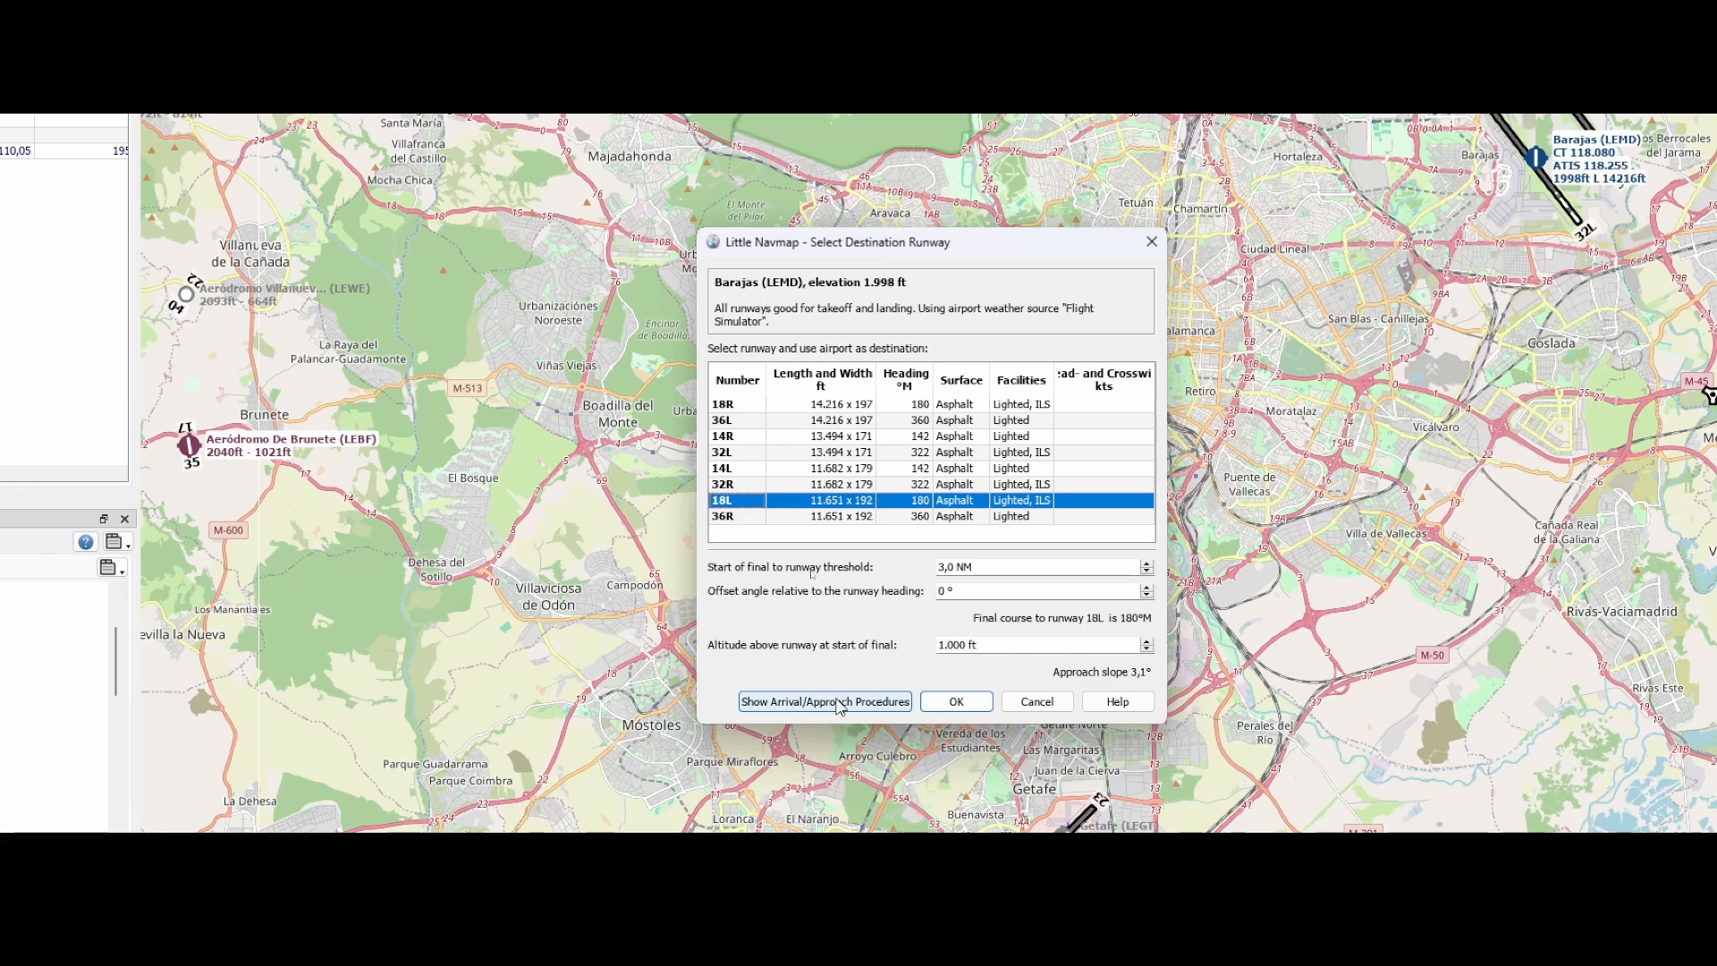
{"action": "left_click", "coordinate": [959, 706]}
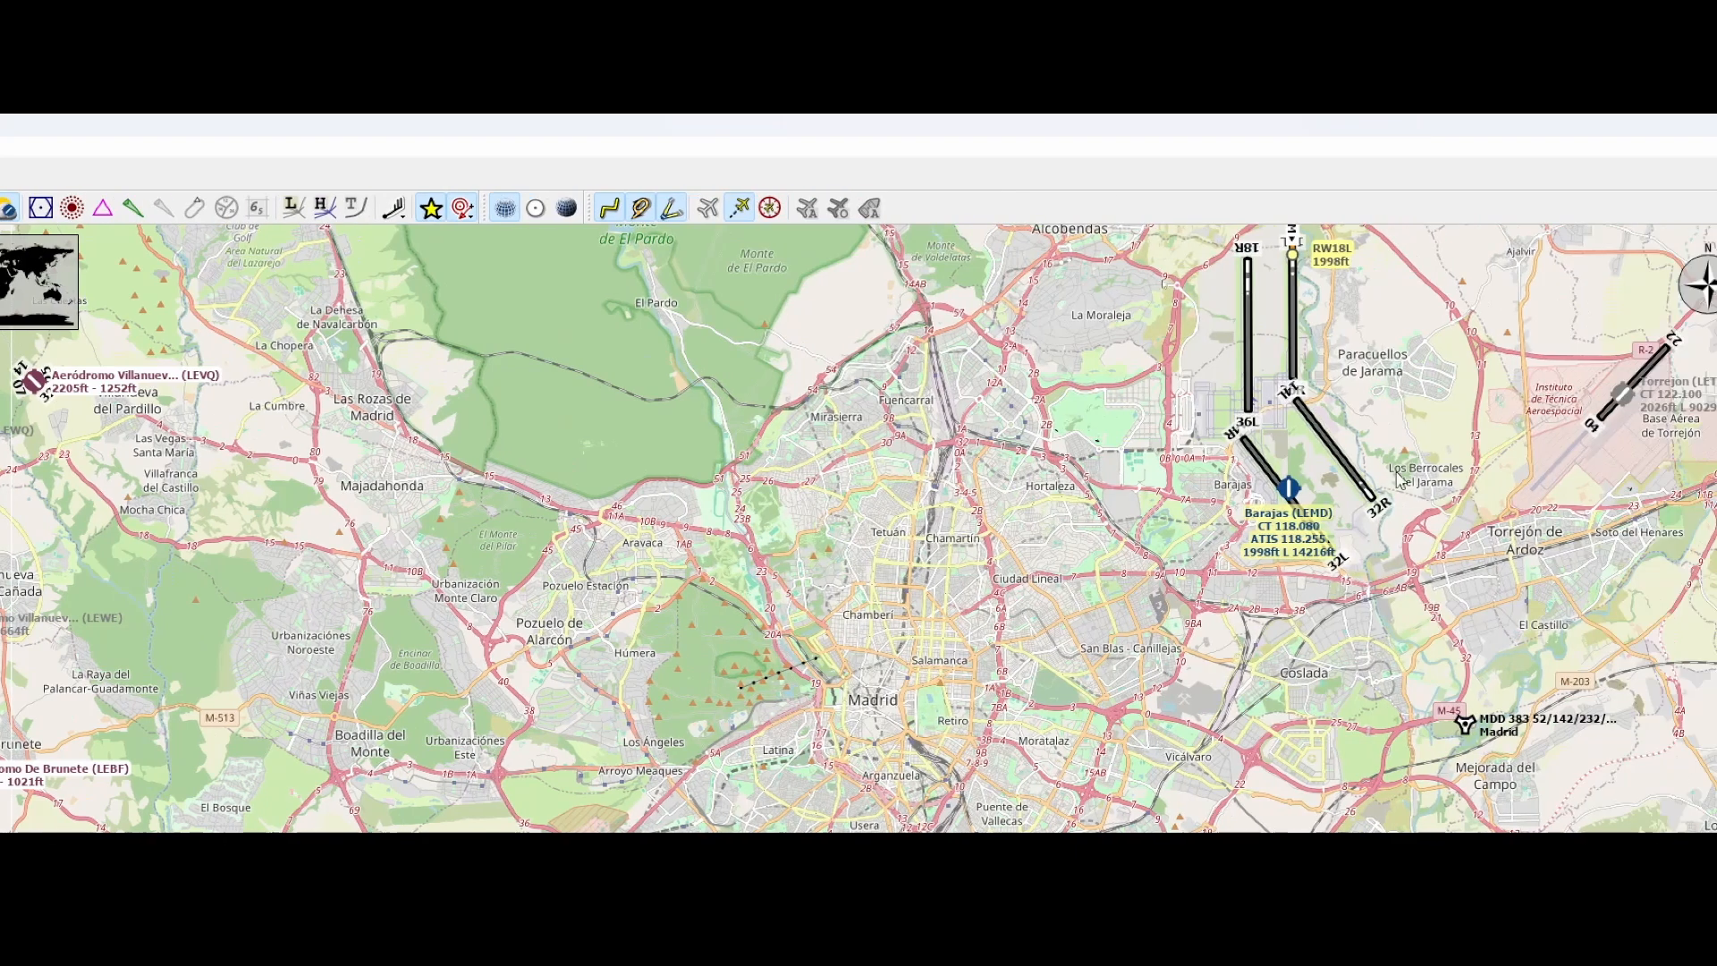
{"action": "left_click", "coordinate": [1286, 490]}
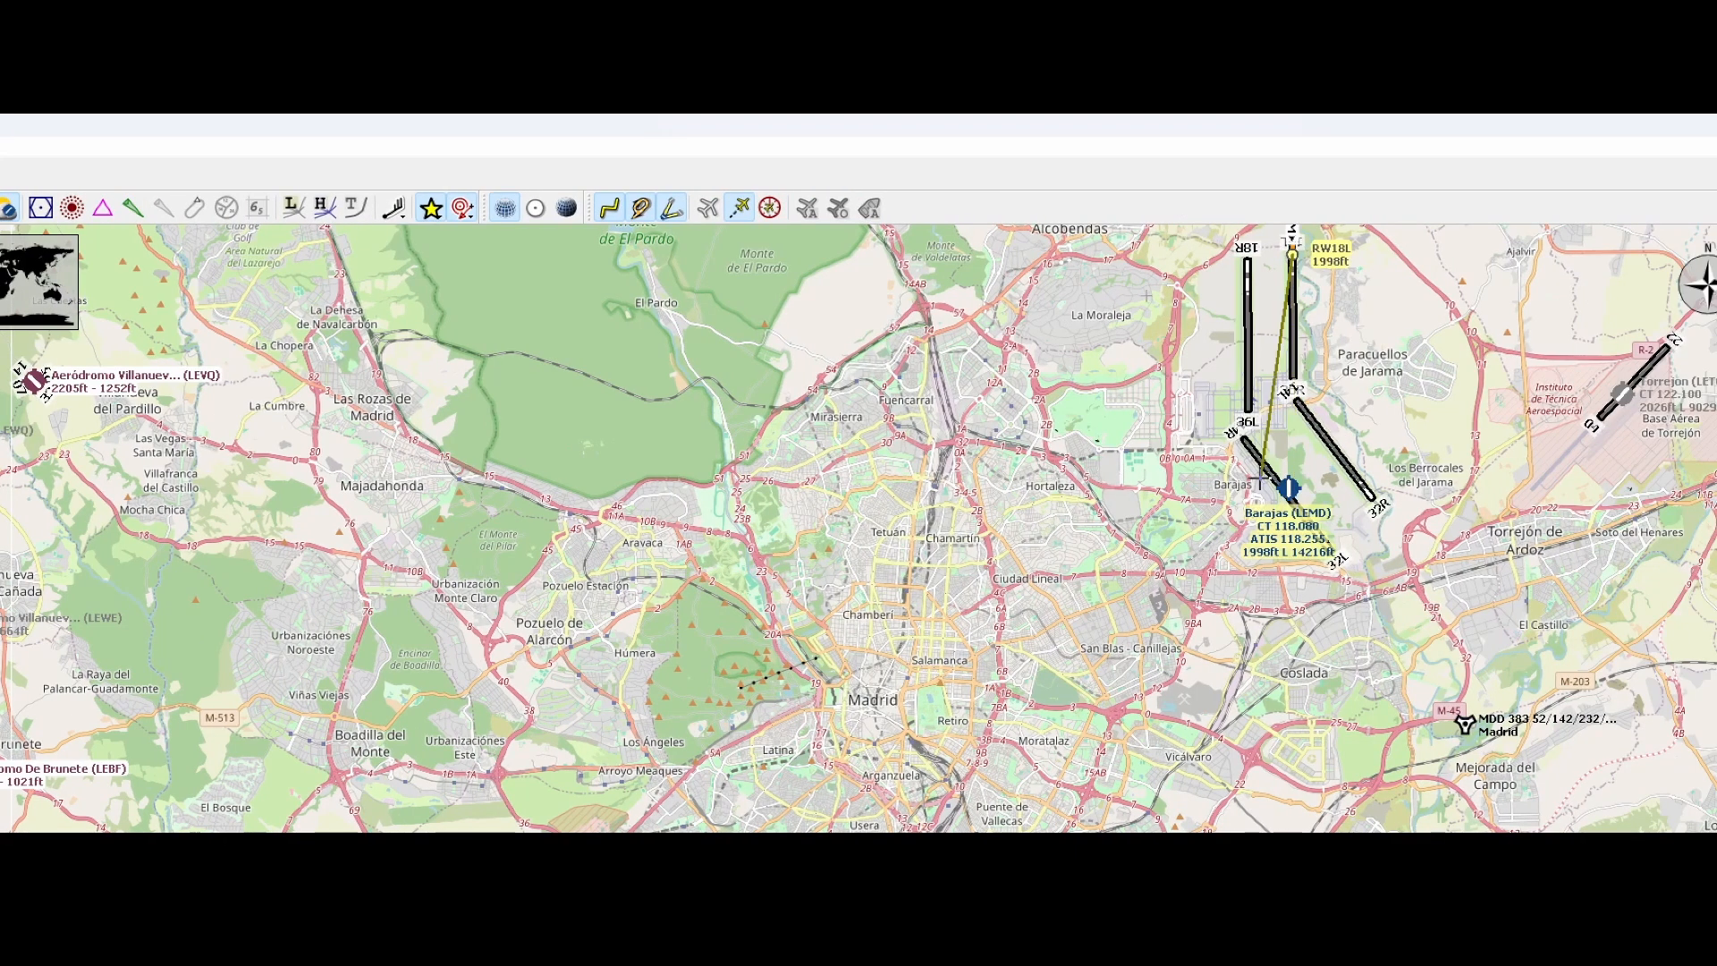
{"action": "left_click", "coordinate": [1289, 489]}
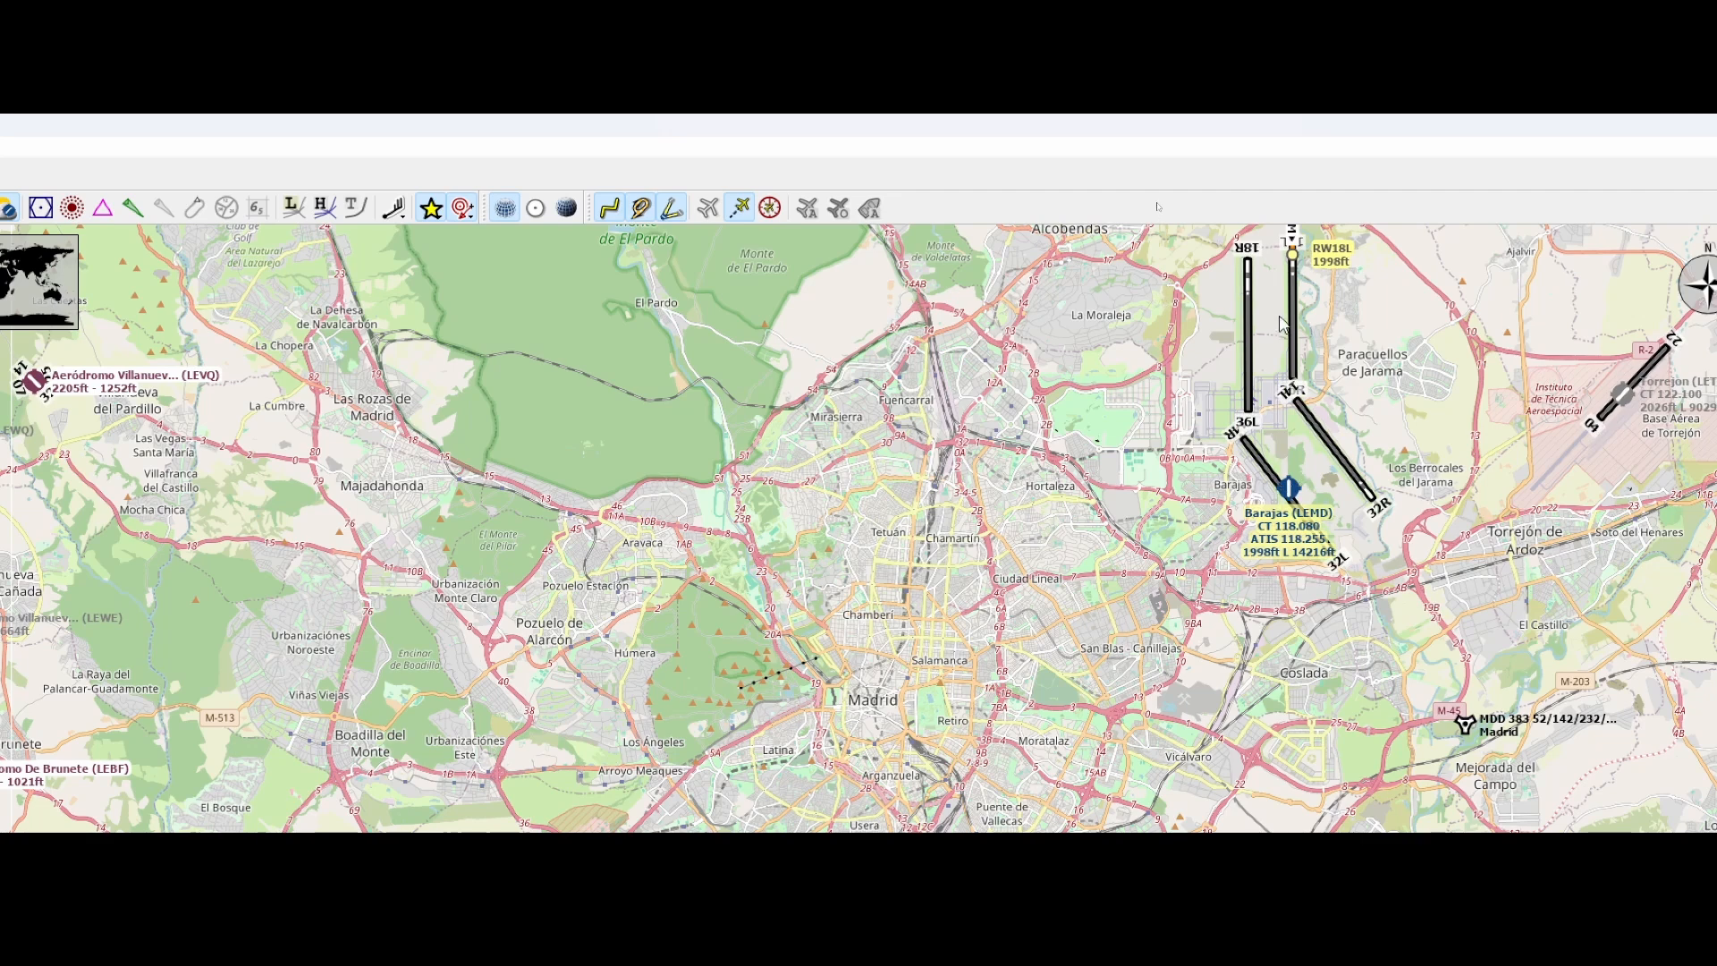
{"action": "right_click", "coordinate": [1296, 258]}
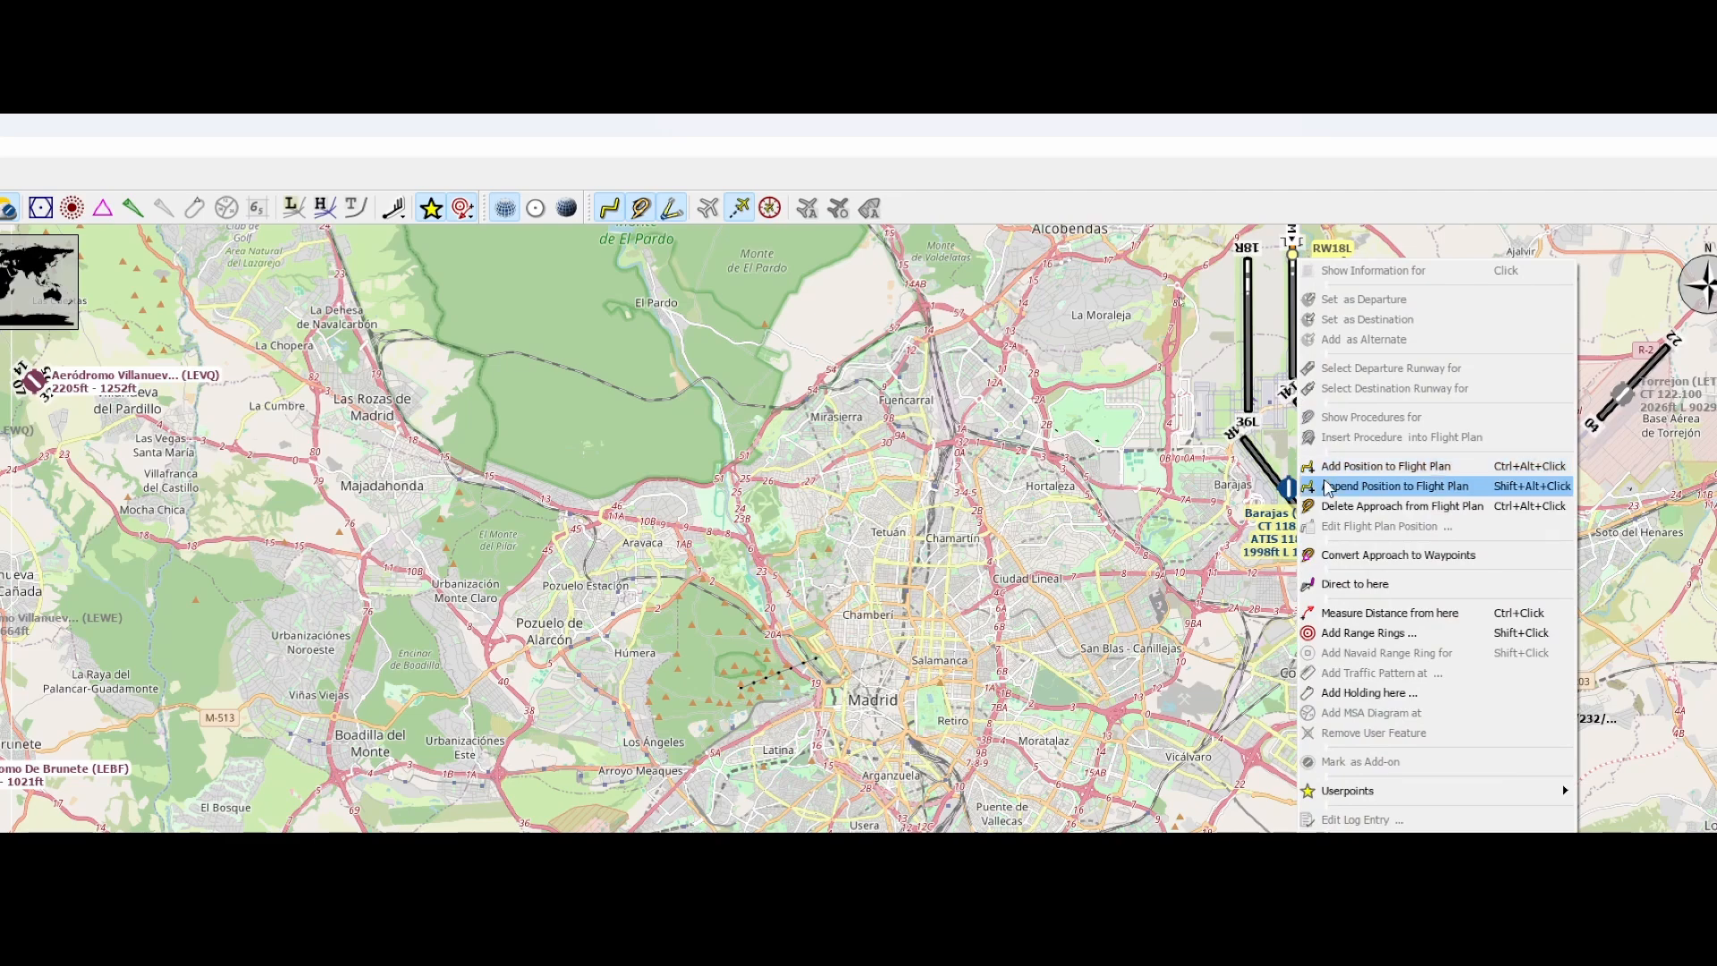
{"action": "left_click_drag", "start_coordinate": [1055, 512], "coordinate": [801, 533]}
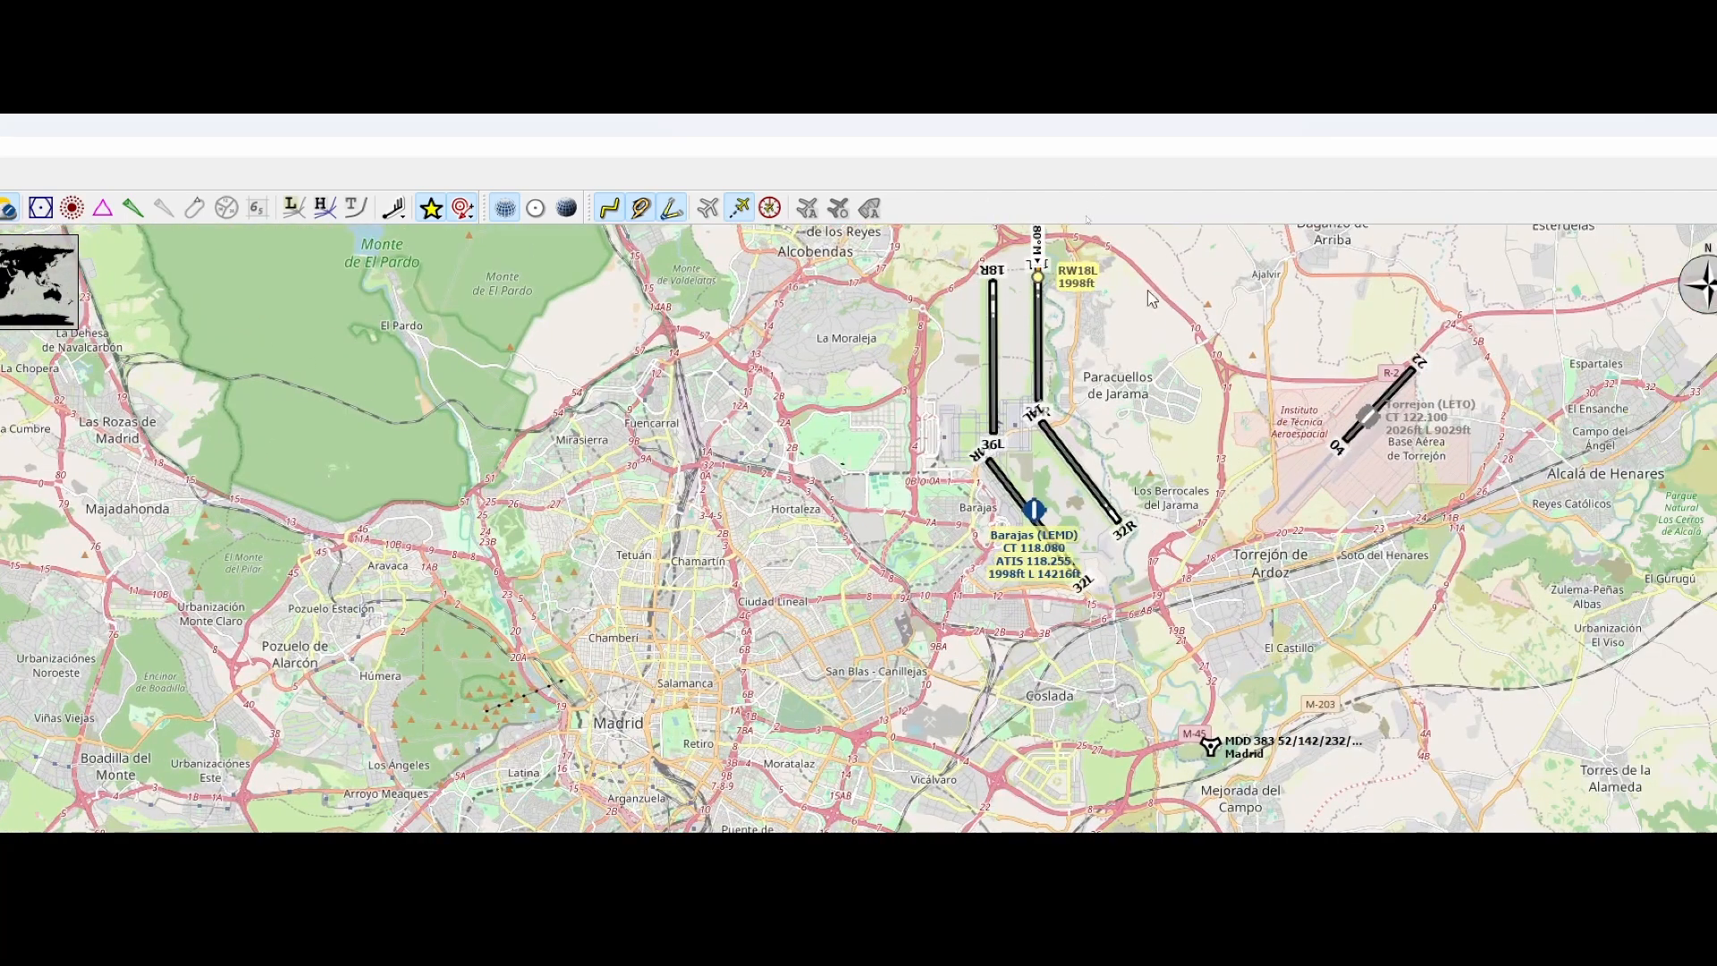
{"action": "scroll", "coordinate": [1252, 452], "scroll_direction": "down", "scroll_amount": 2}
{"action": "scroll", "coordinate": [1255, 434], "scroll_direction": "down", "scroll_amount": 2}
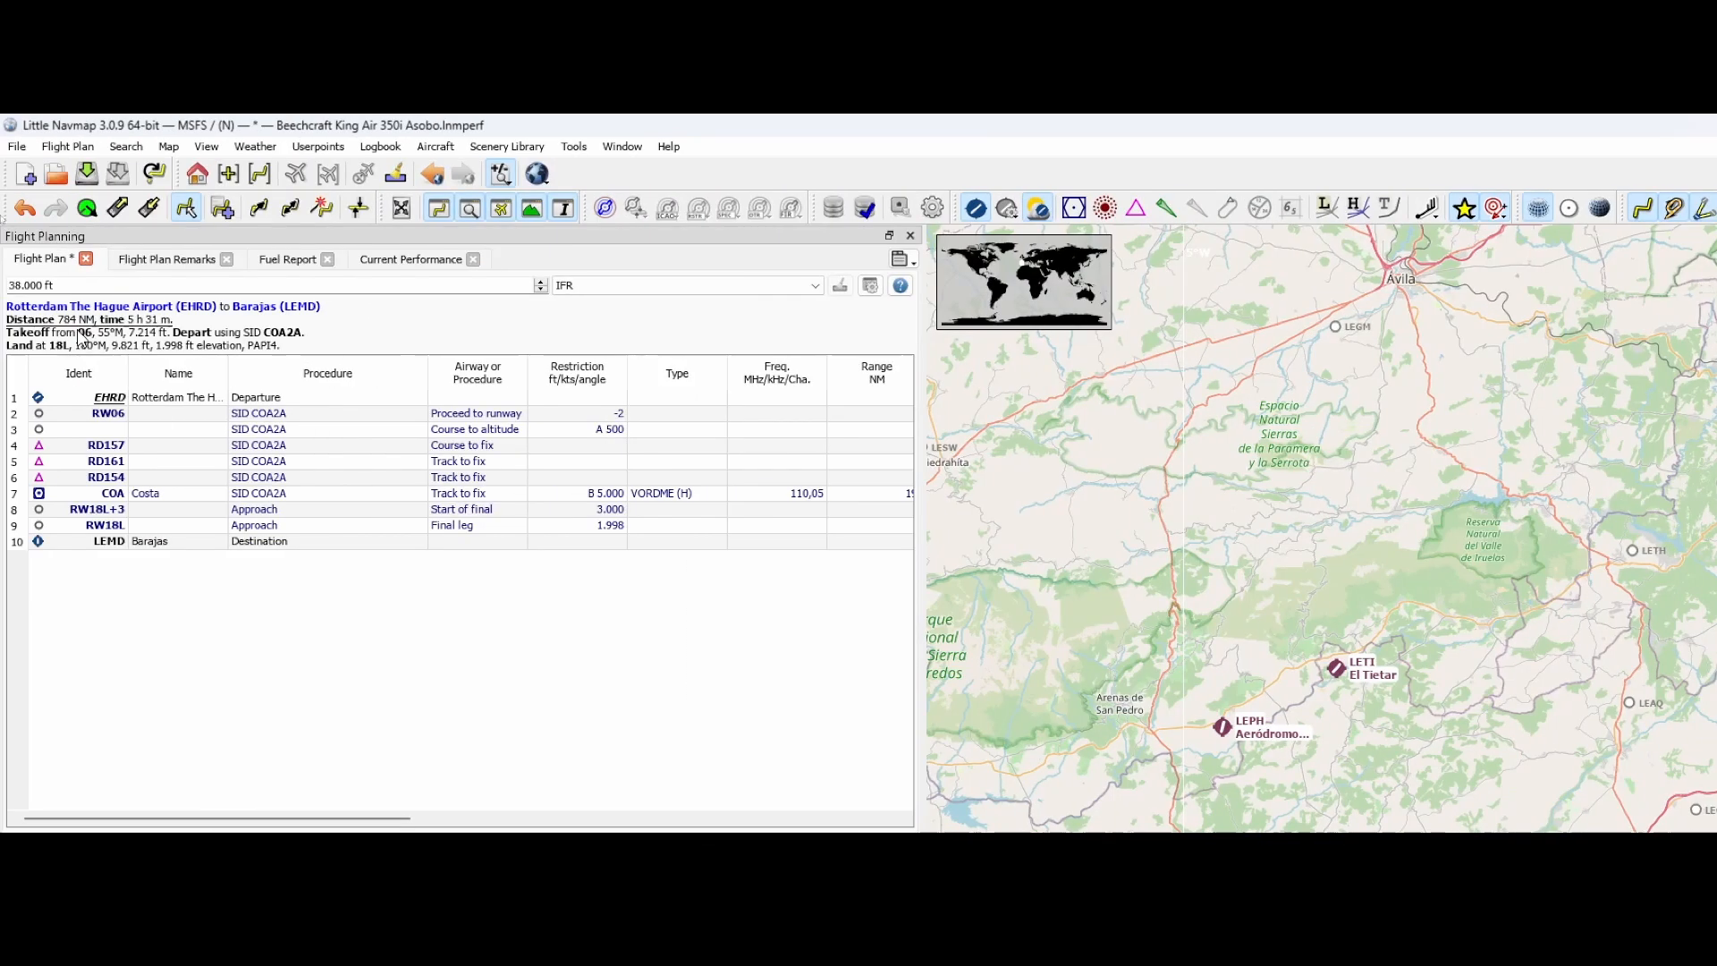
Show the arrival and approach procedures for Barajas (LEMD) and filter them to runway 18L
{"action": "right_click", "coordinate": [157, 547]}
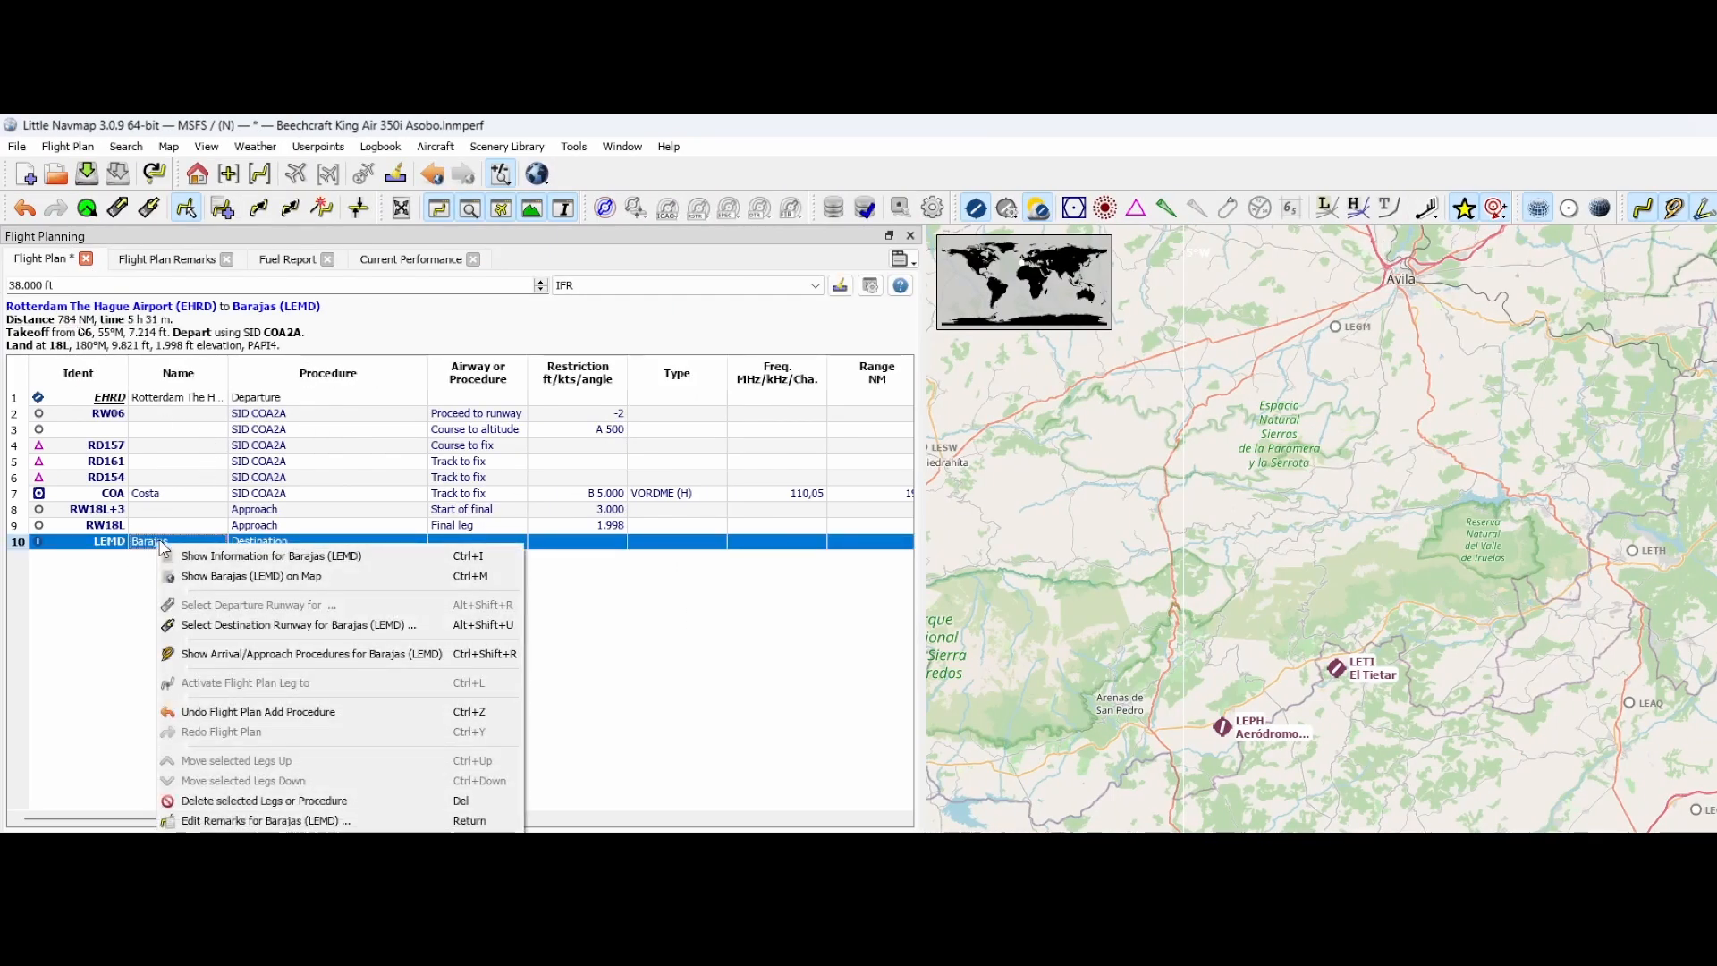
{"action": "left_click", "coordinate": [209, 653]}
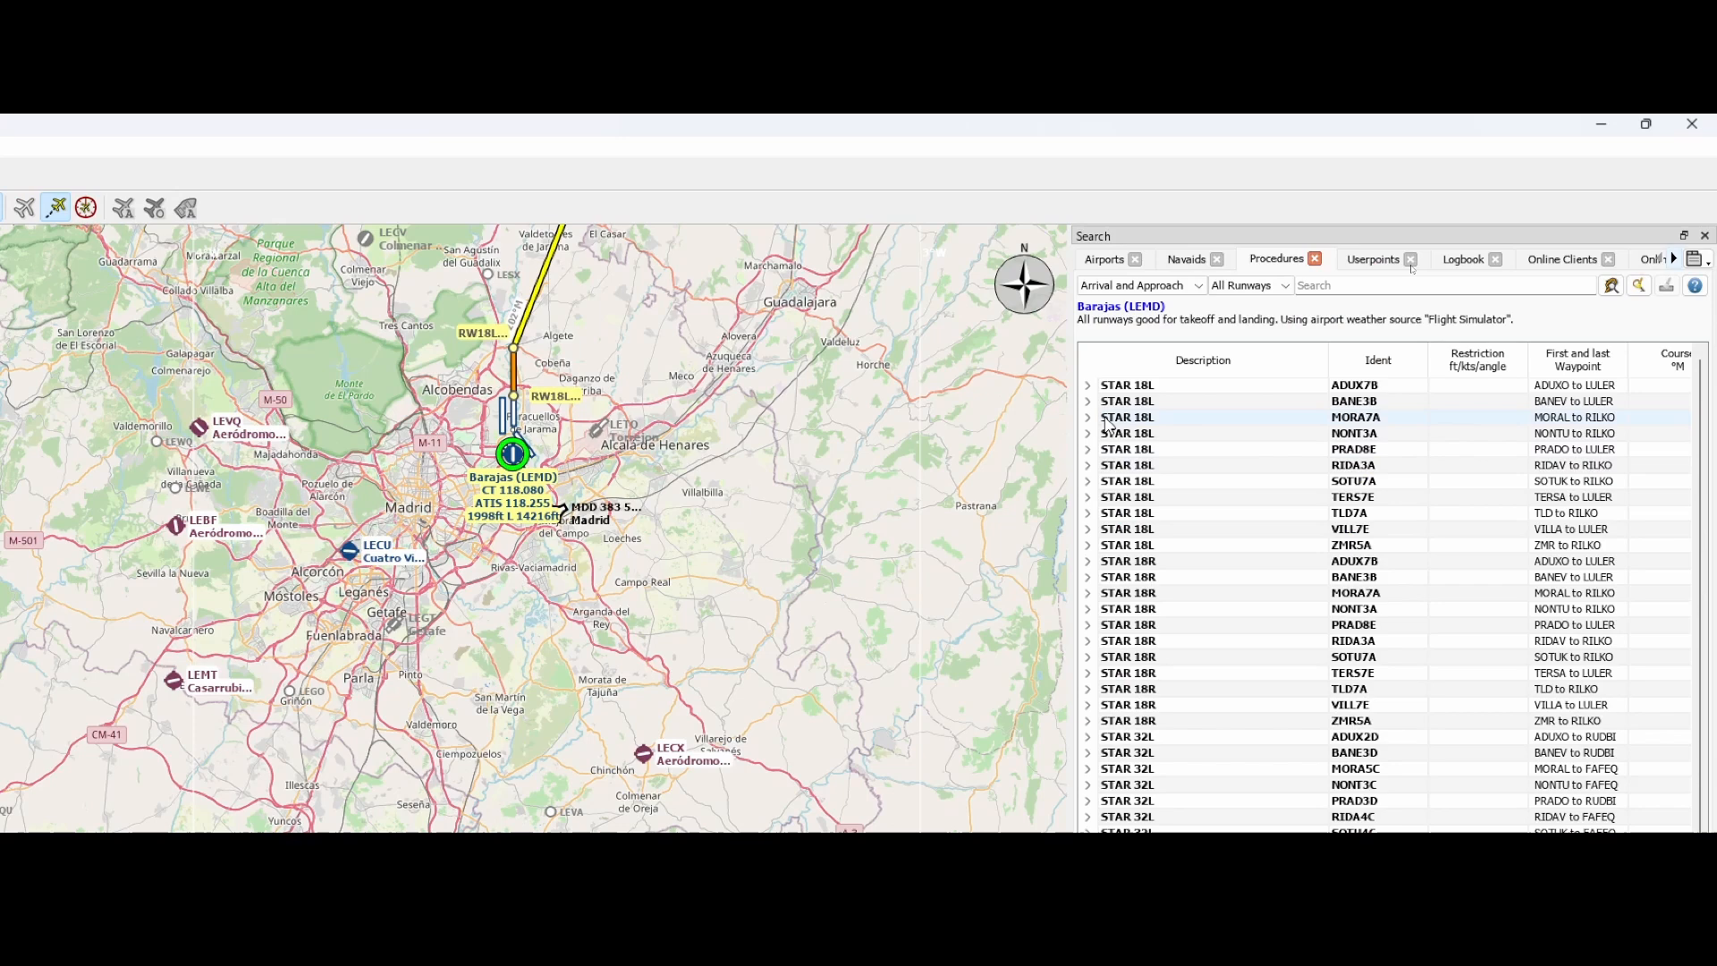
{"action": "left_click", "coordinate": [1134, 286]}
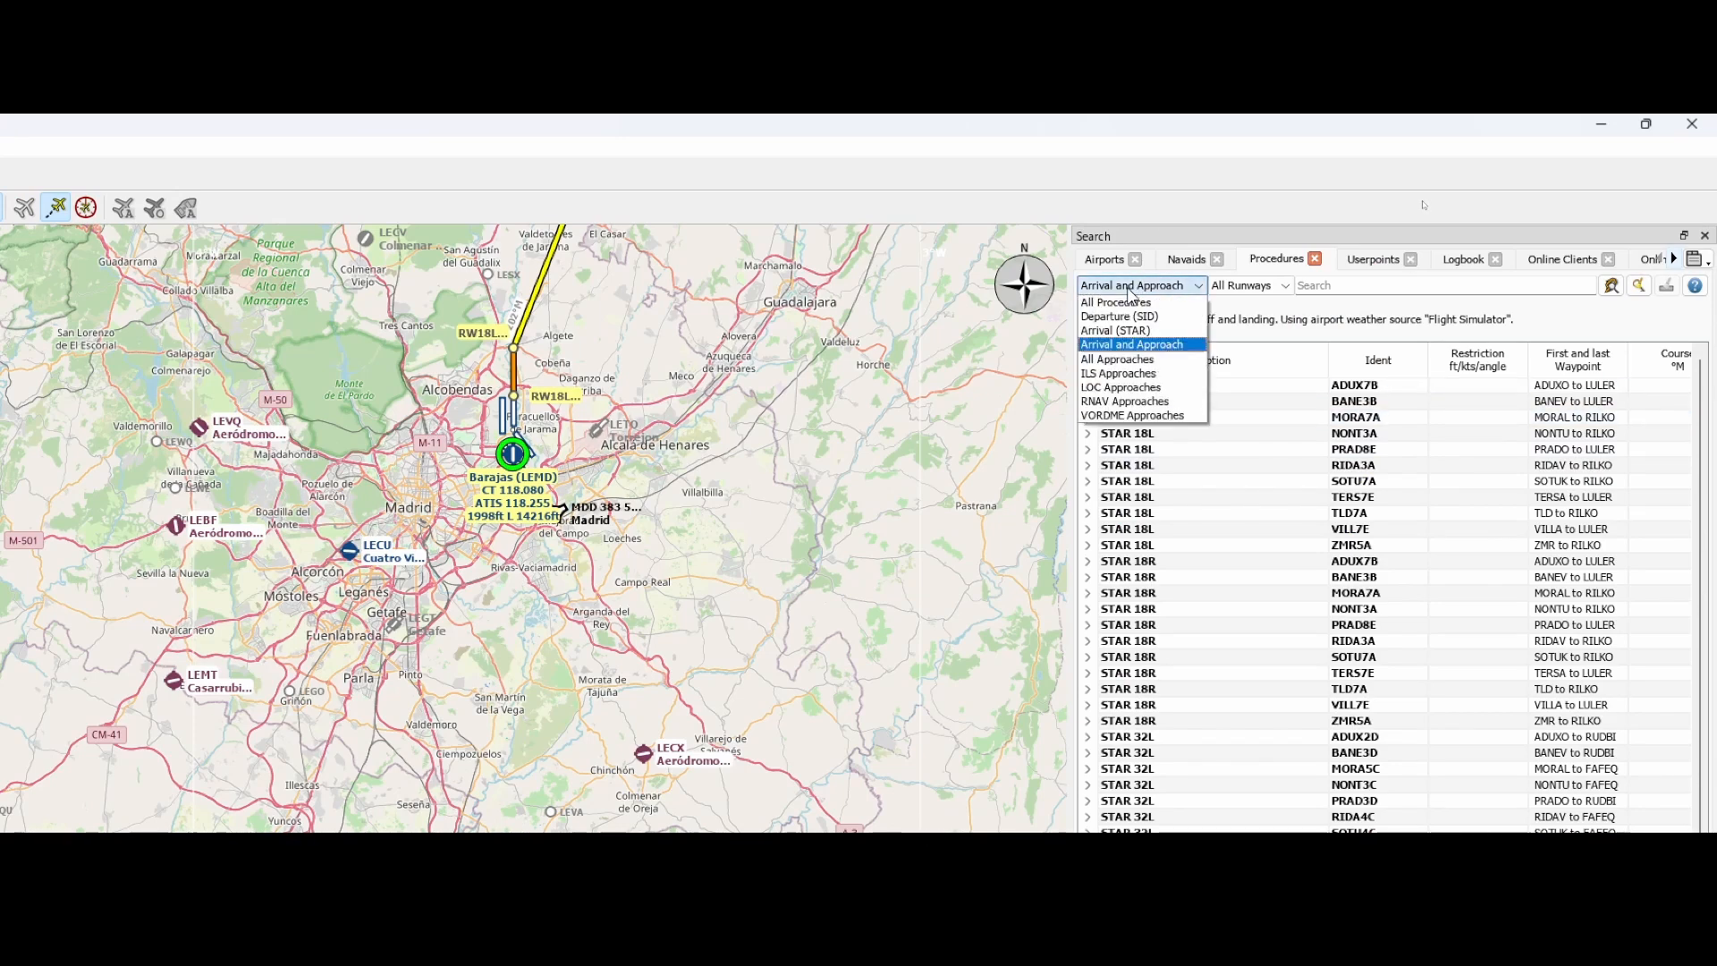
{"action": "left_click", "coordinate": [1132, 346]}
{"action": "left_click", "coordinate": [1249, 285]}
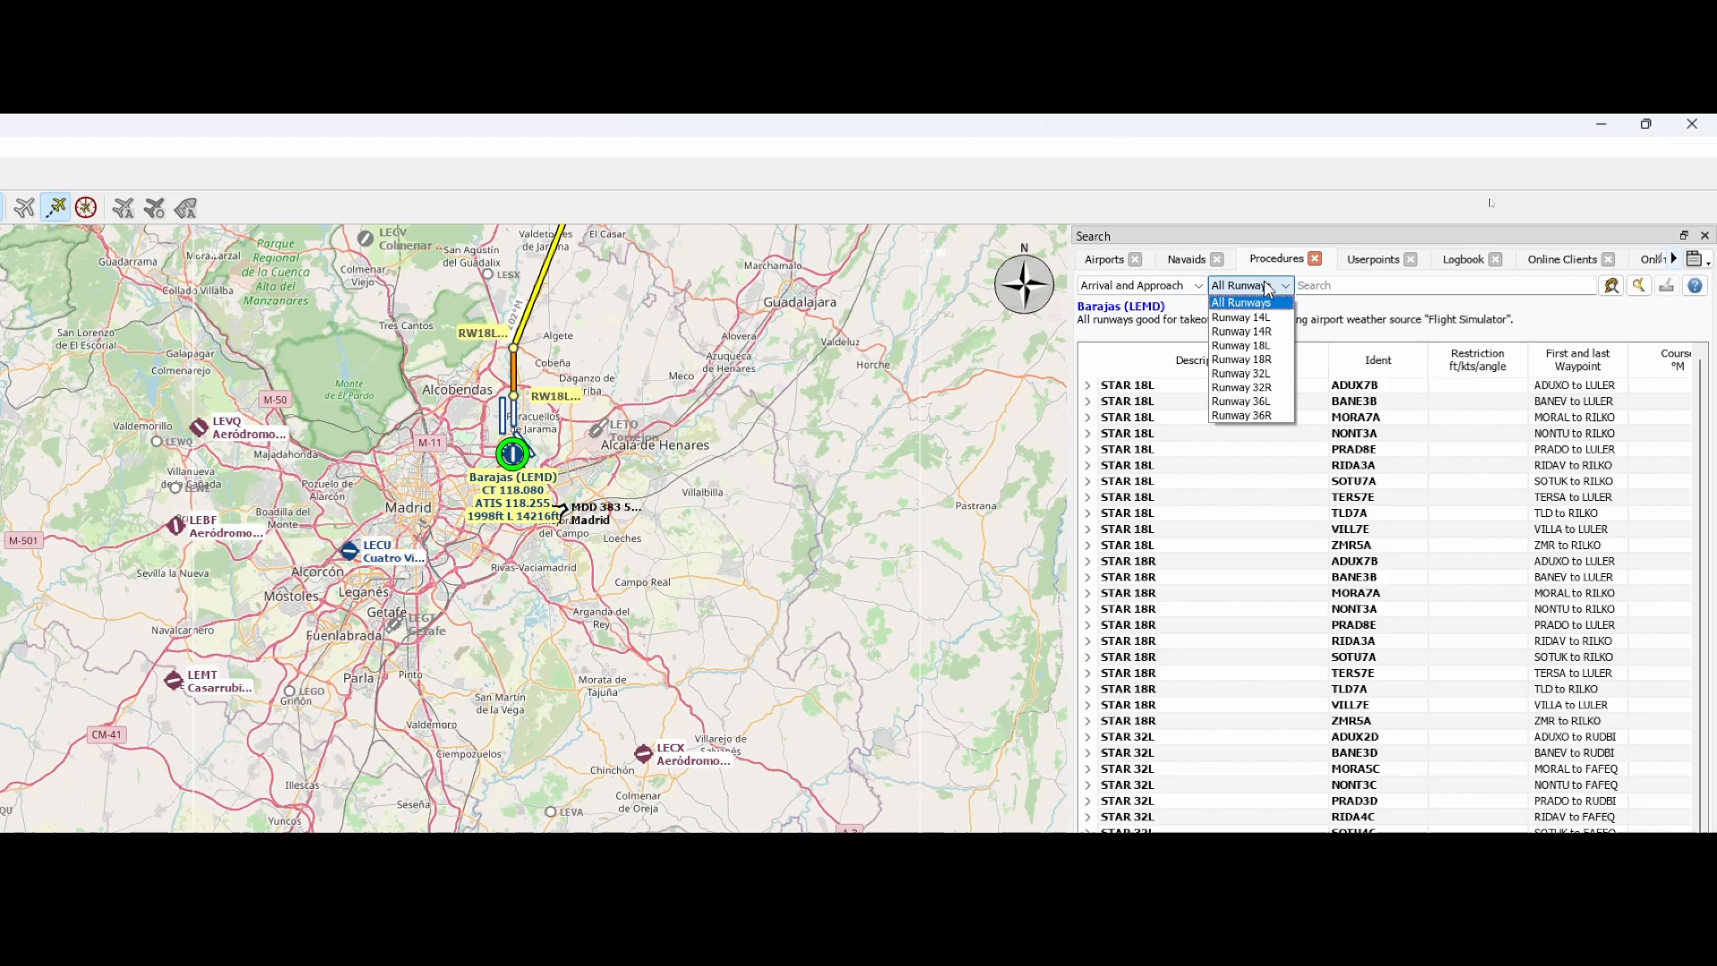
{"action": "left_click", "coordinate": [1241, 346]}
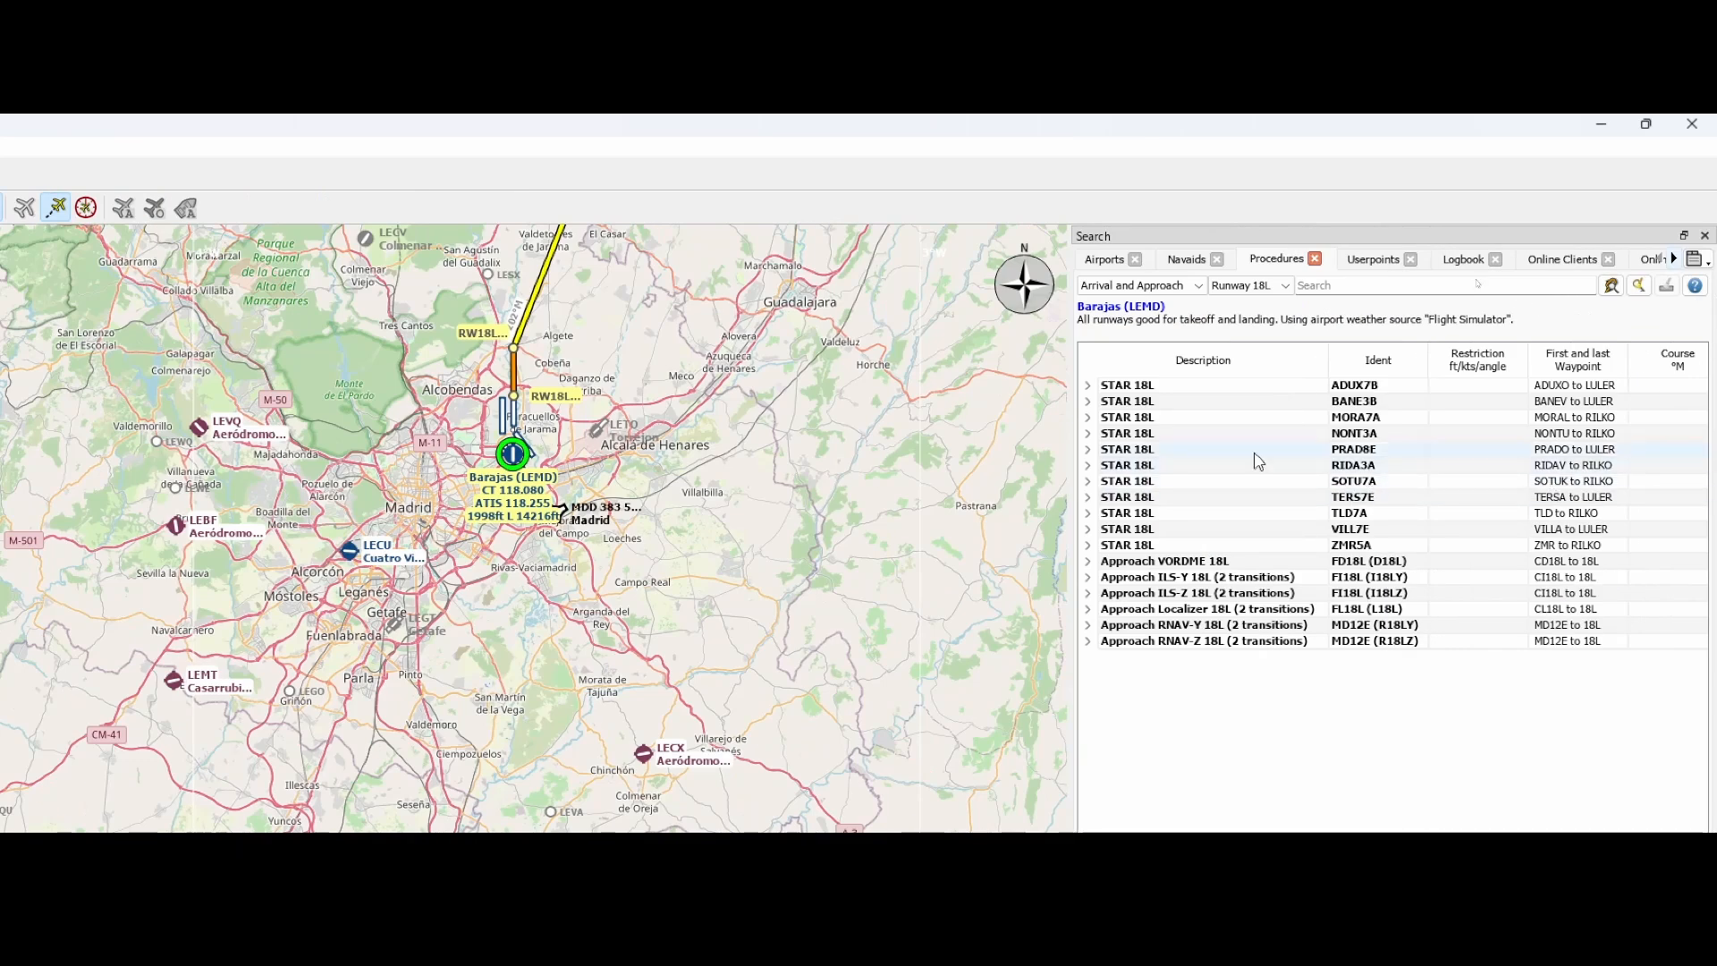
Select the STAR 18L BANE3B and preview all runway 18L procedures on the map north of Barajas
{"action": "left_click", "coordinate": [1125, 404]}
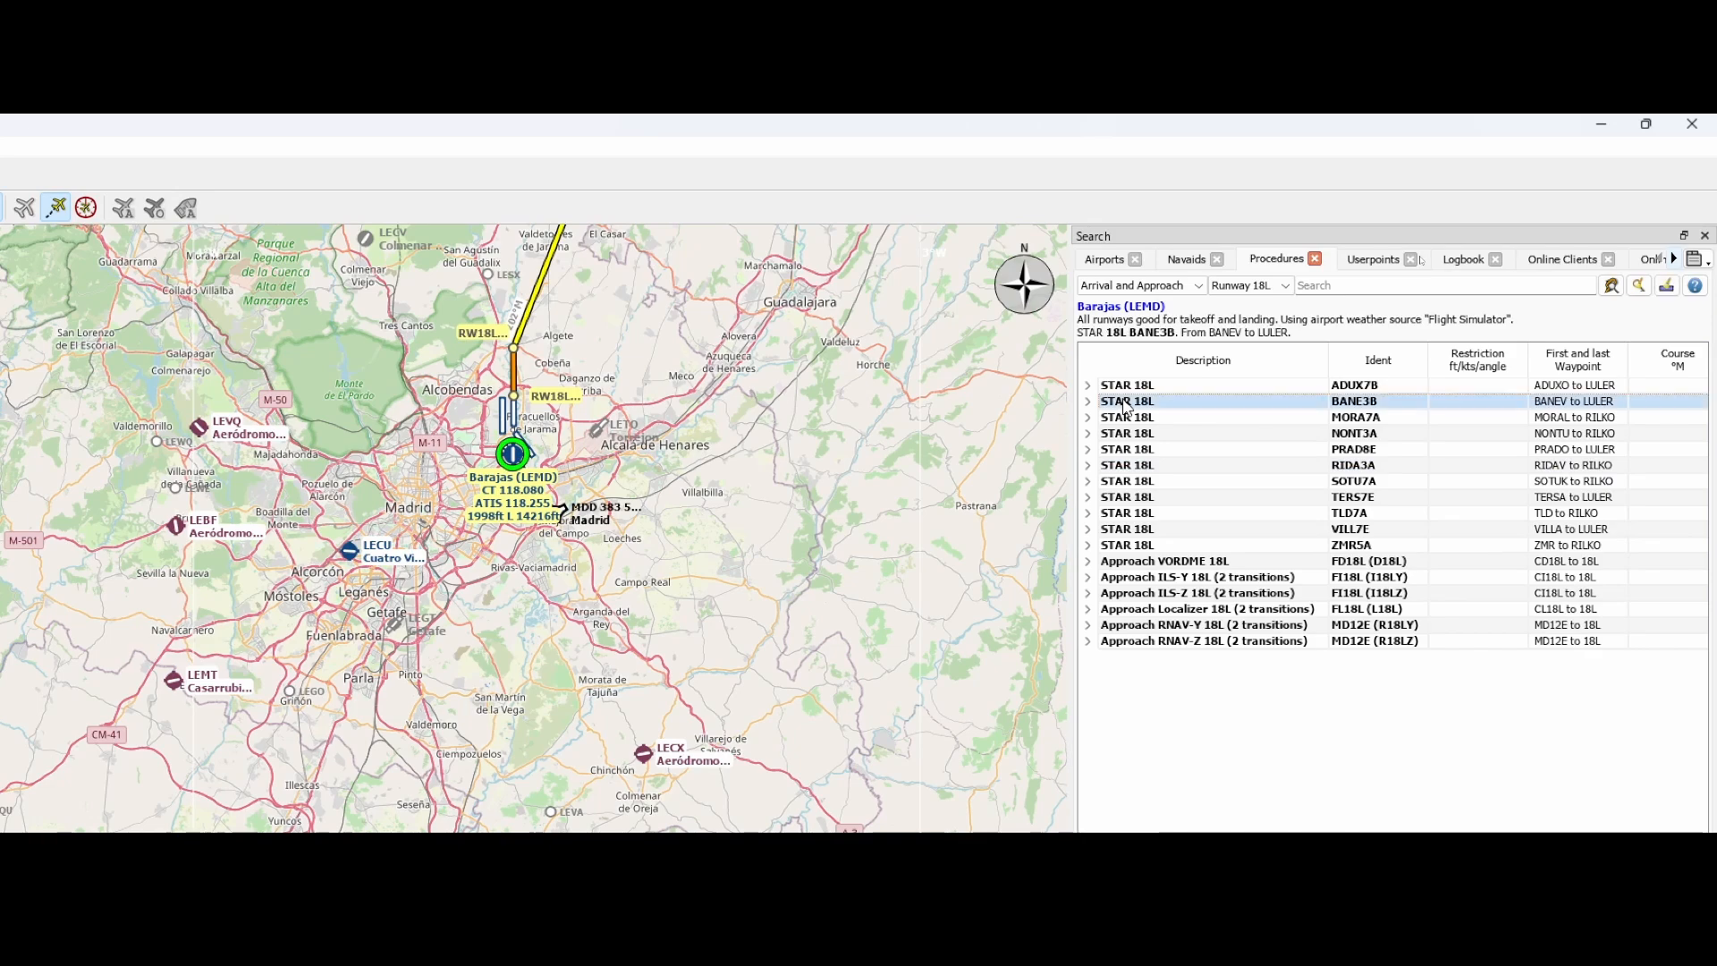
{"action": "right_click", "coordinate": [1125, 404]}
{"action": "left_click", "coordinate": [1203, 556]}
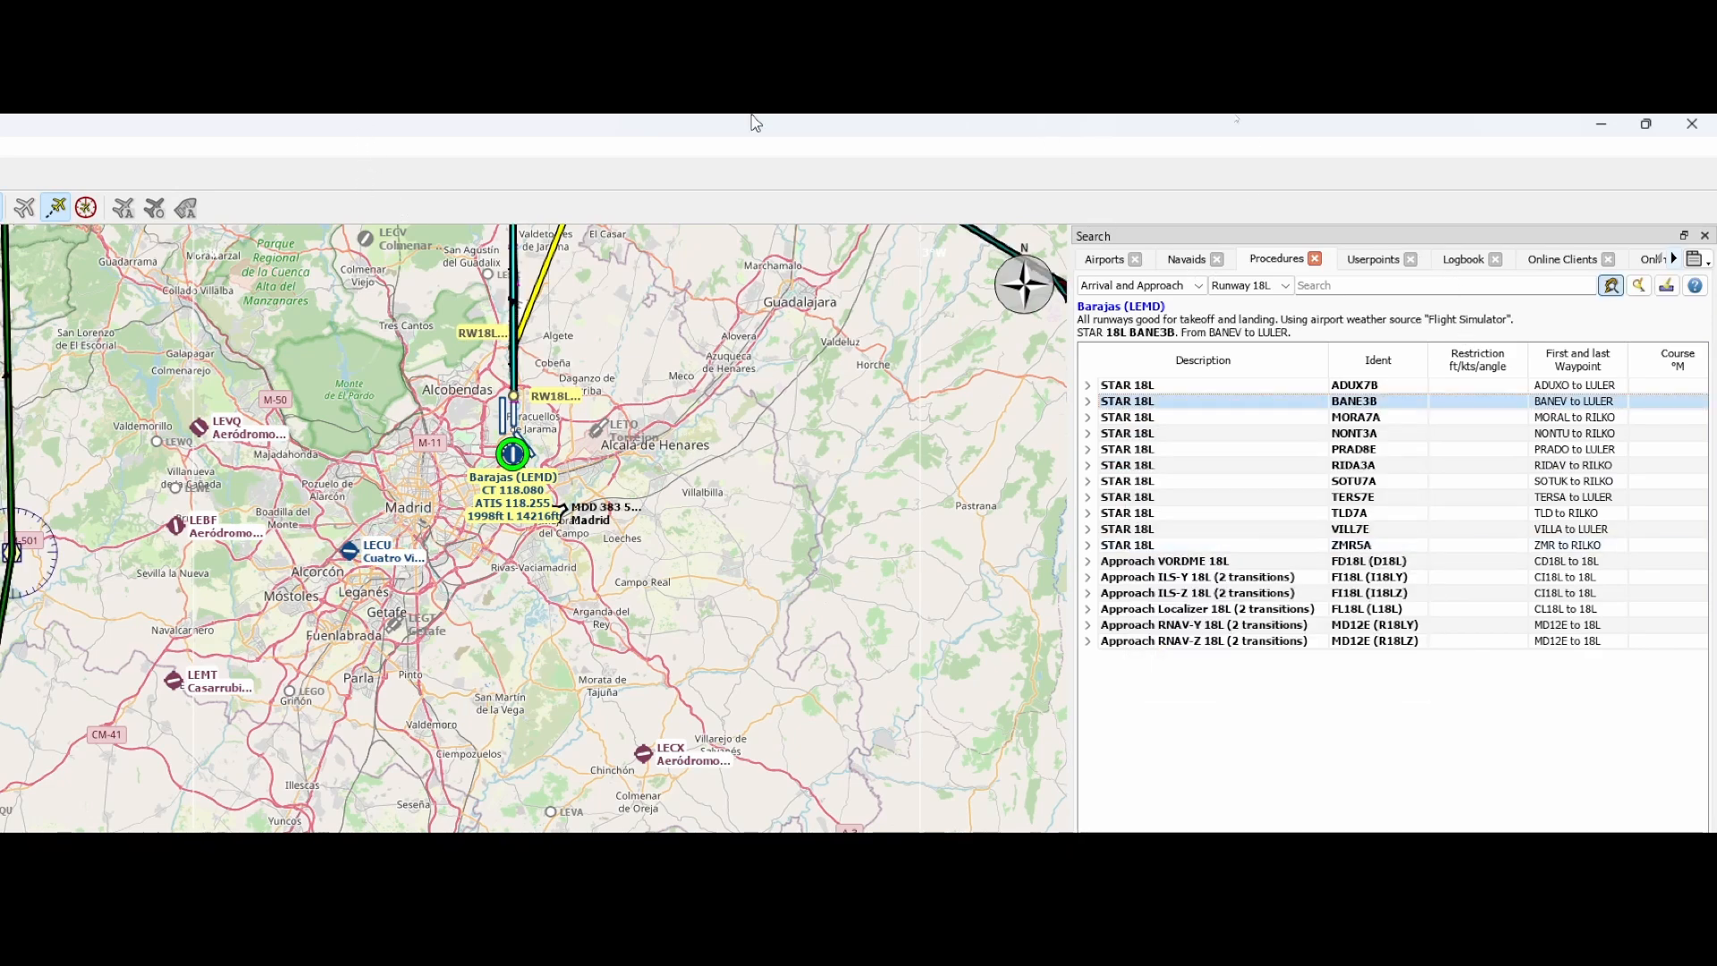
{"action": "scroll", "coordinate": [814, 411], "scroll_direction": "down", "scroll_amount": 2}
{"action": "left_click_drag", "start_coordinate": [702, 284], "coordinate": [702, 597]}
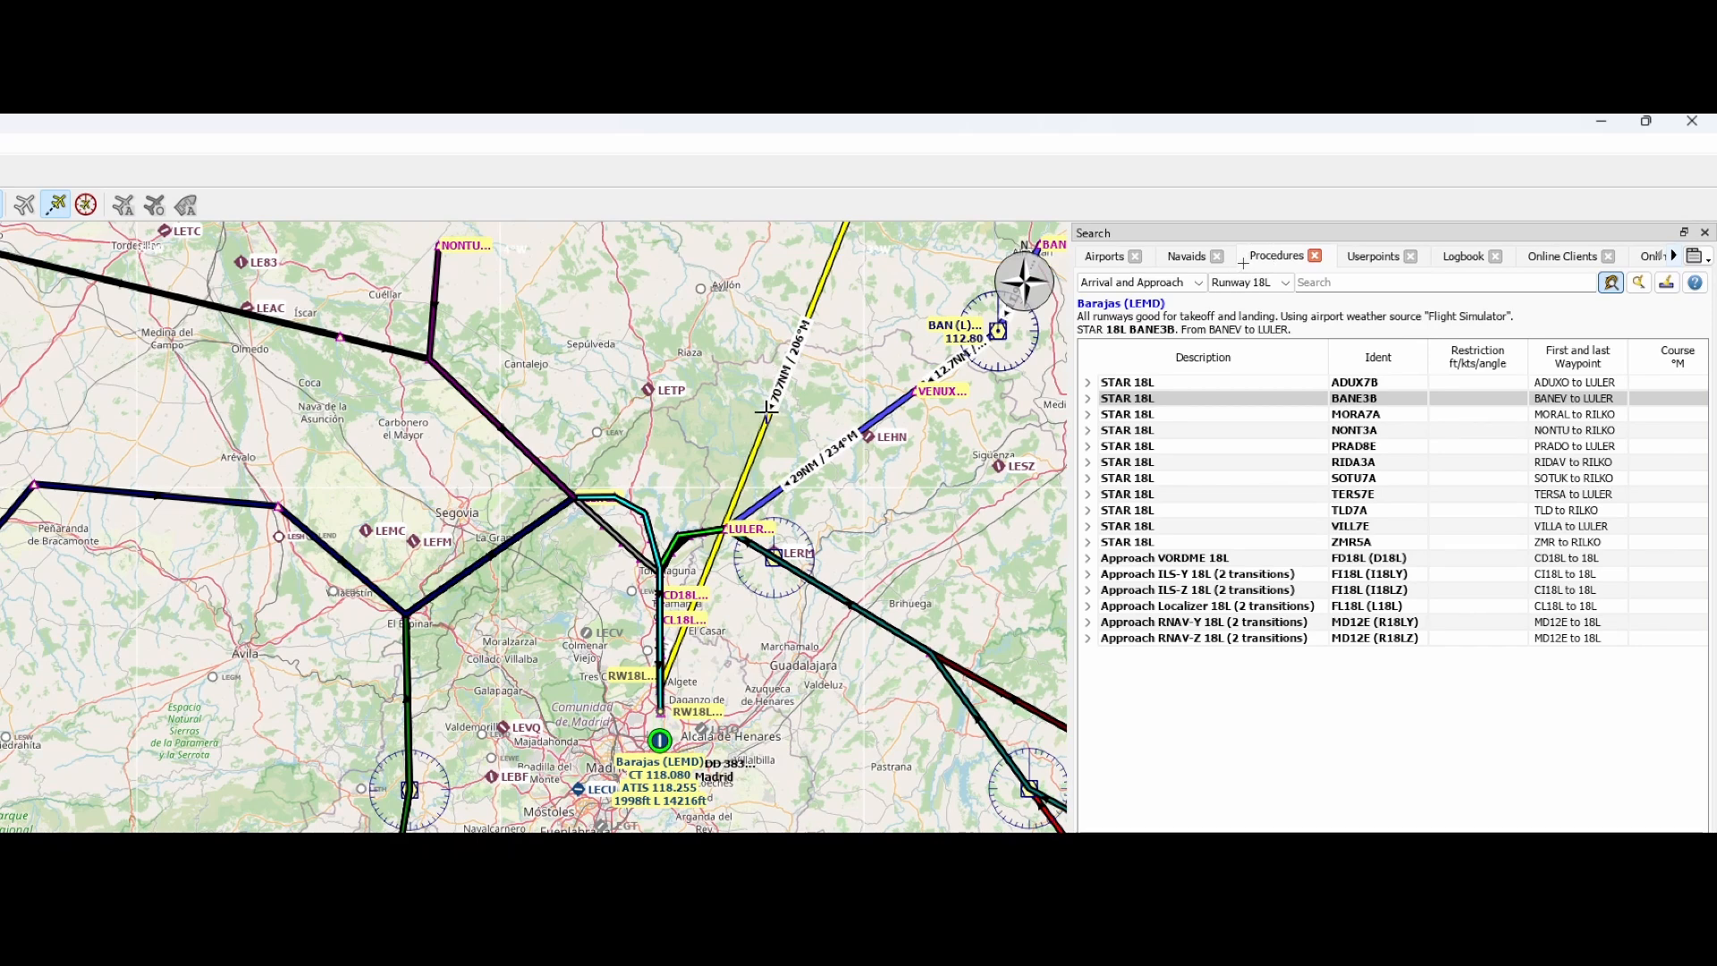
Insert the STAR 18L BANE3B, from BANEV to LULER, into the flight plan
{"action": "mouse_move", "coordinate": [1004, 336]}
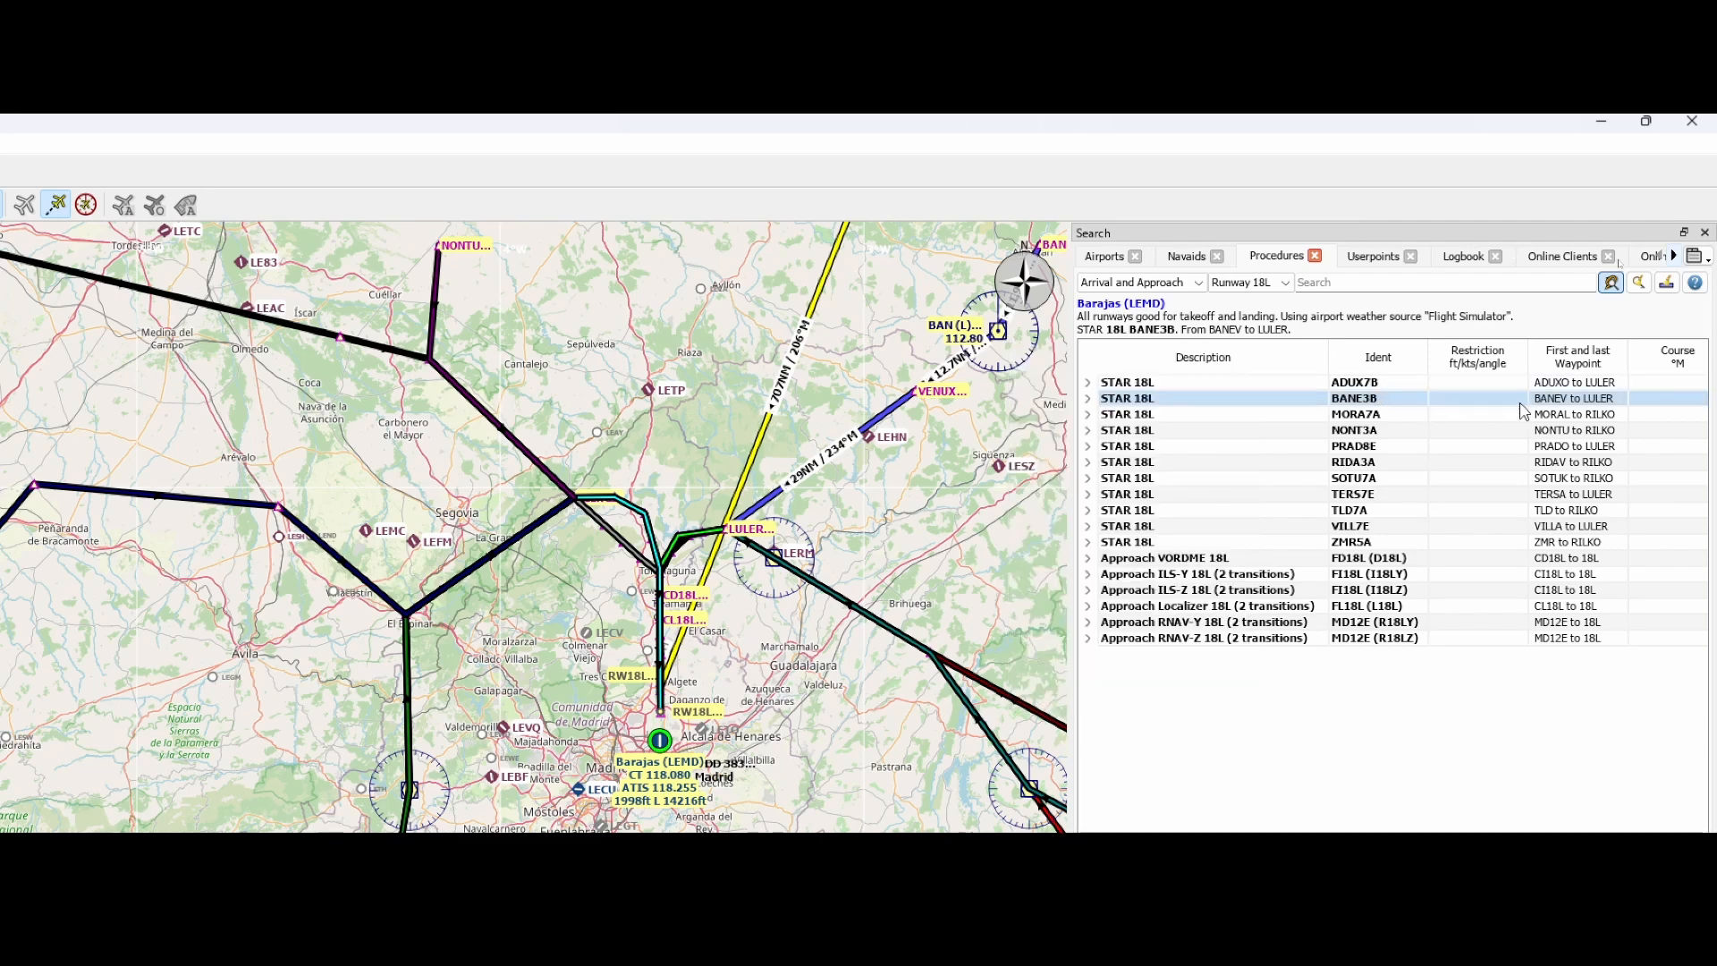
{"action": "right_click", "coordinate": [1190, 407]}
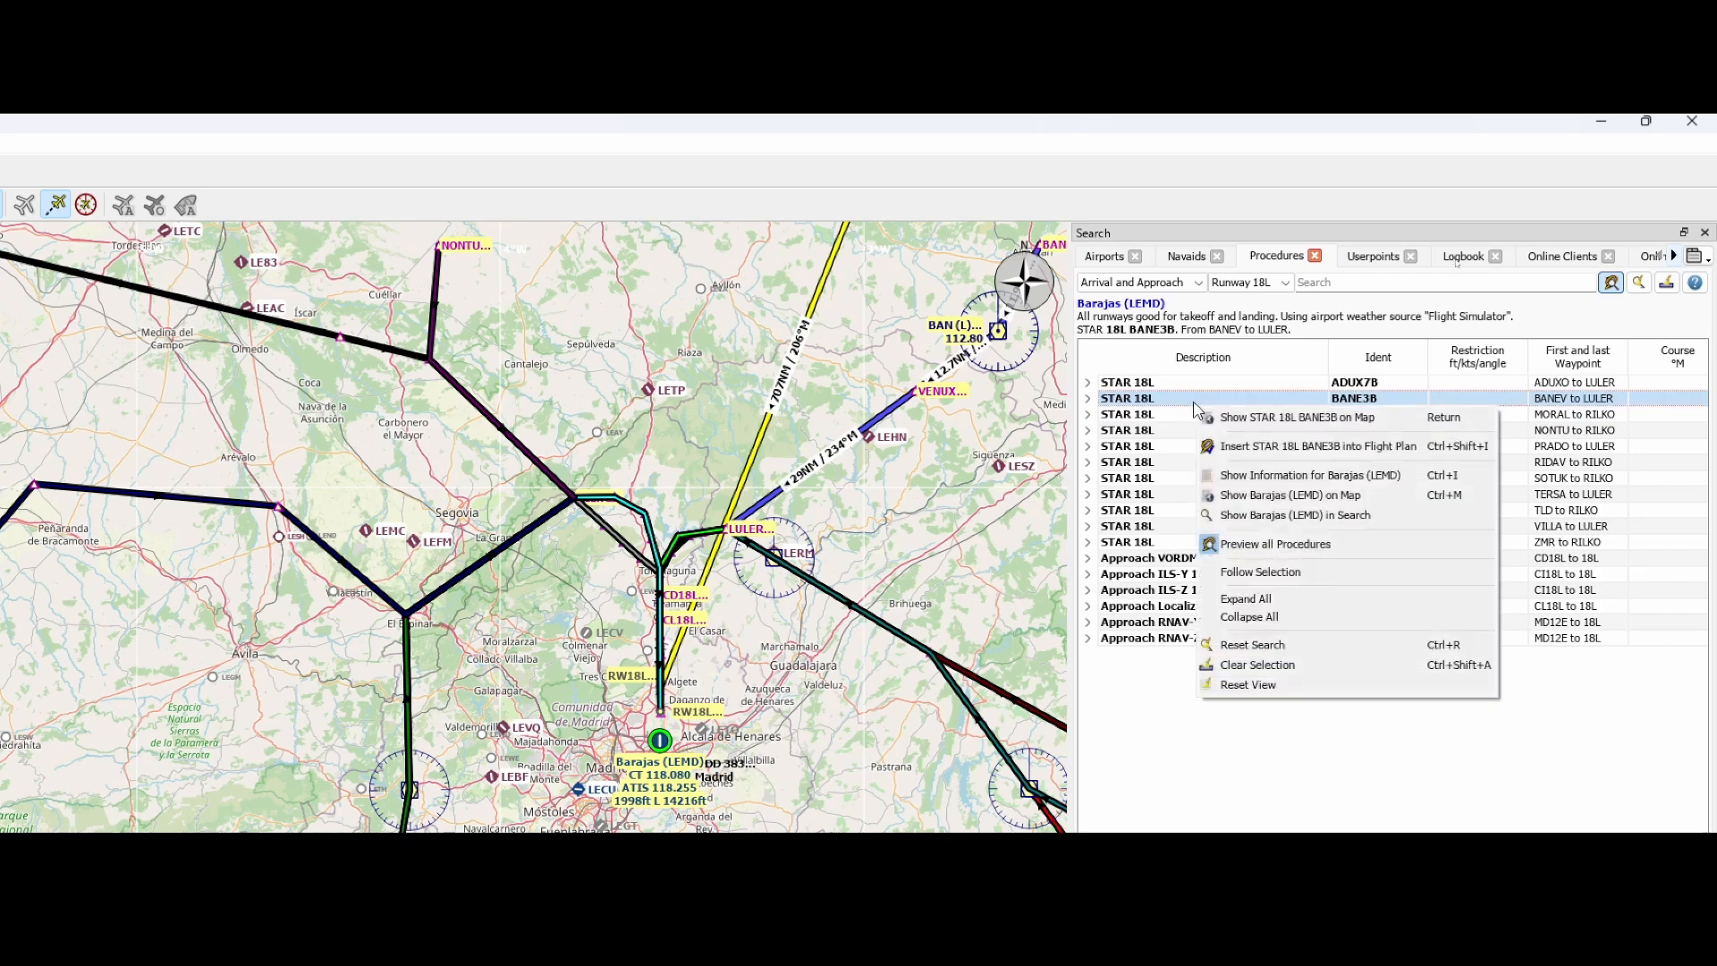
{"action": "left_click", "coordinate": [1241, 447]}
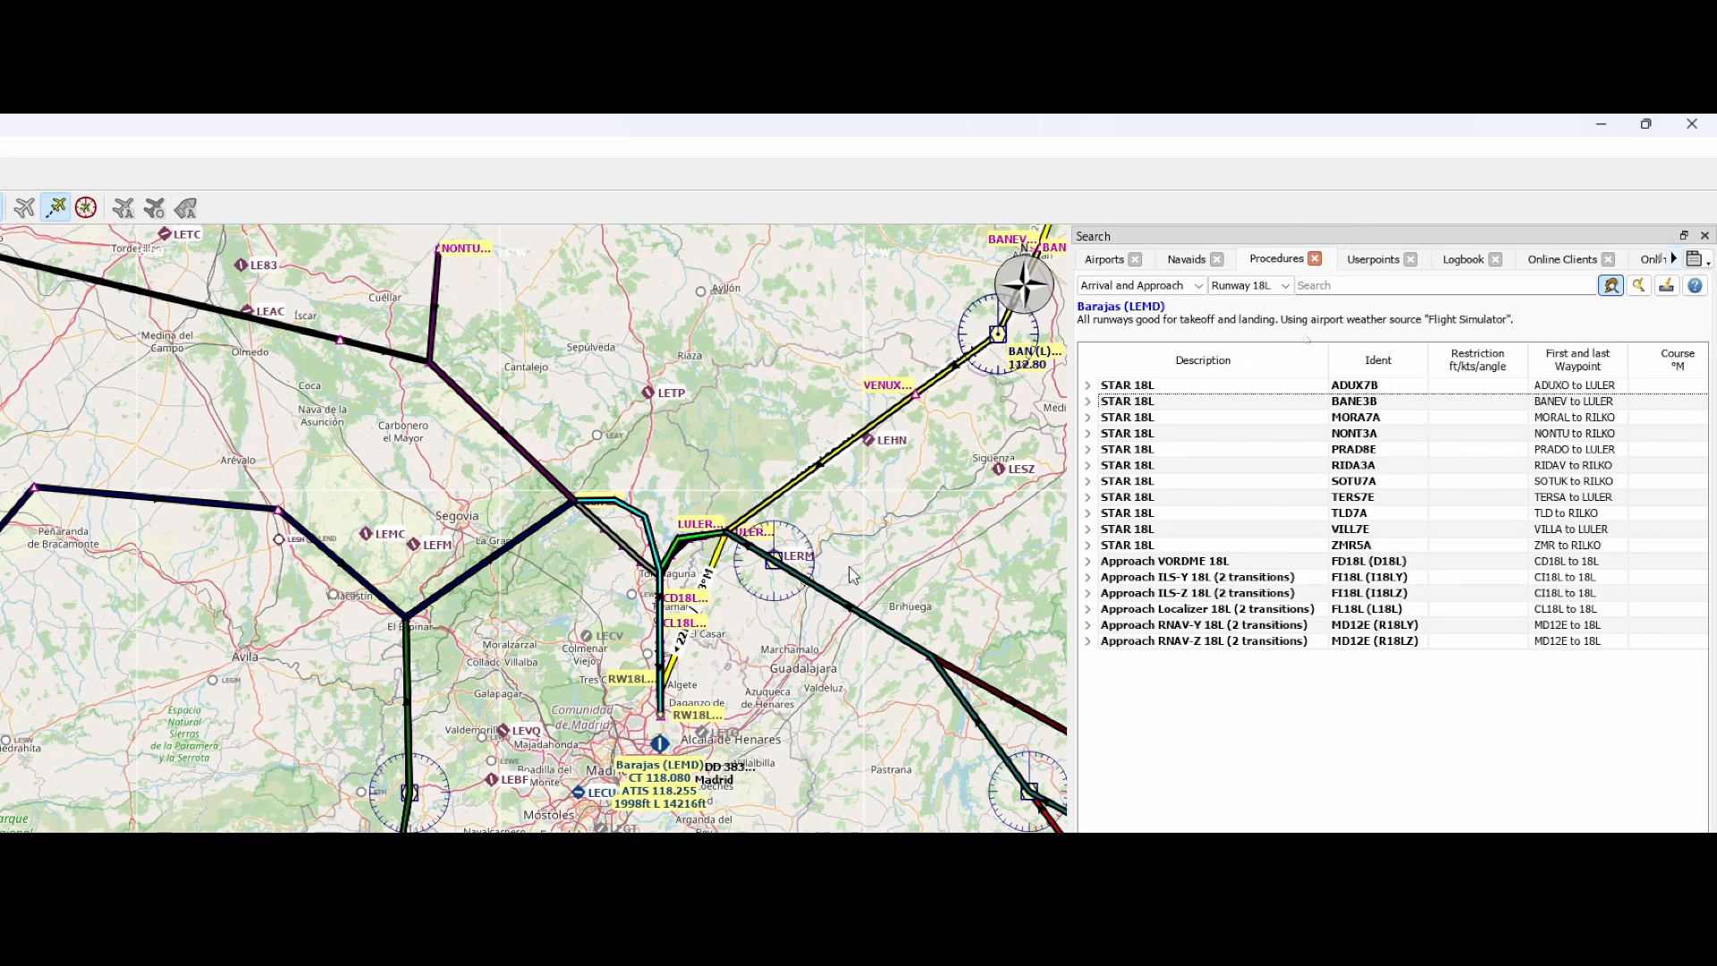
Turn off the preview of all procedures with the BANE3B arrival selected
{"action": "left_click", "coordinate": [1142, 402]}
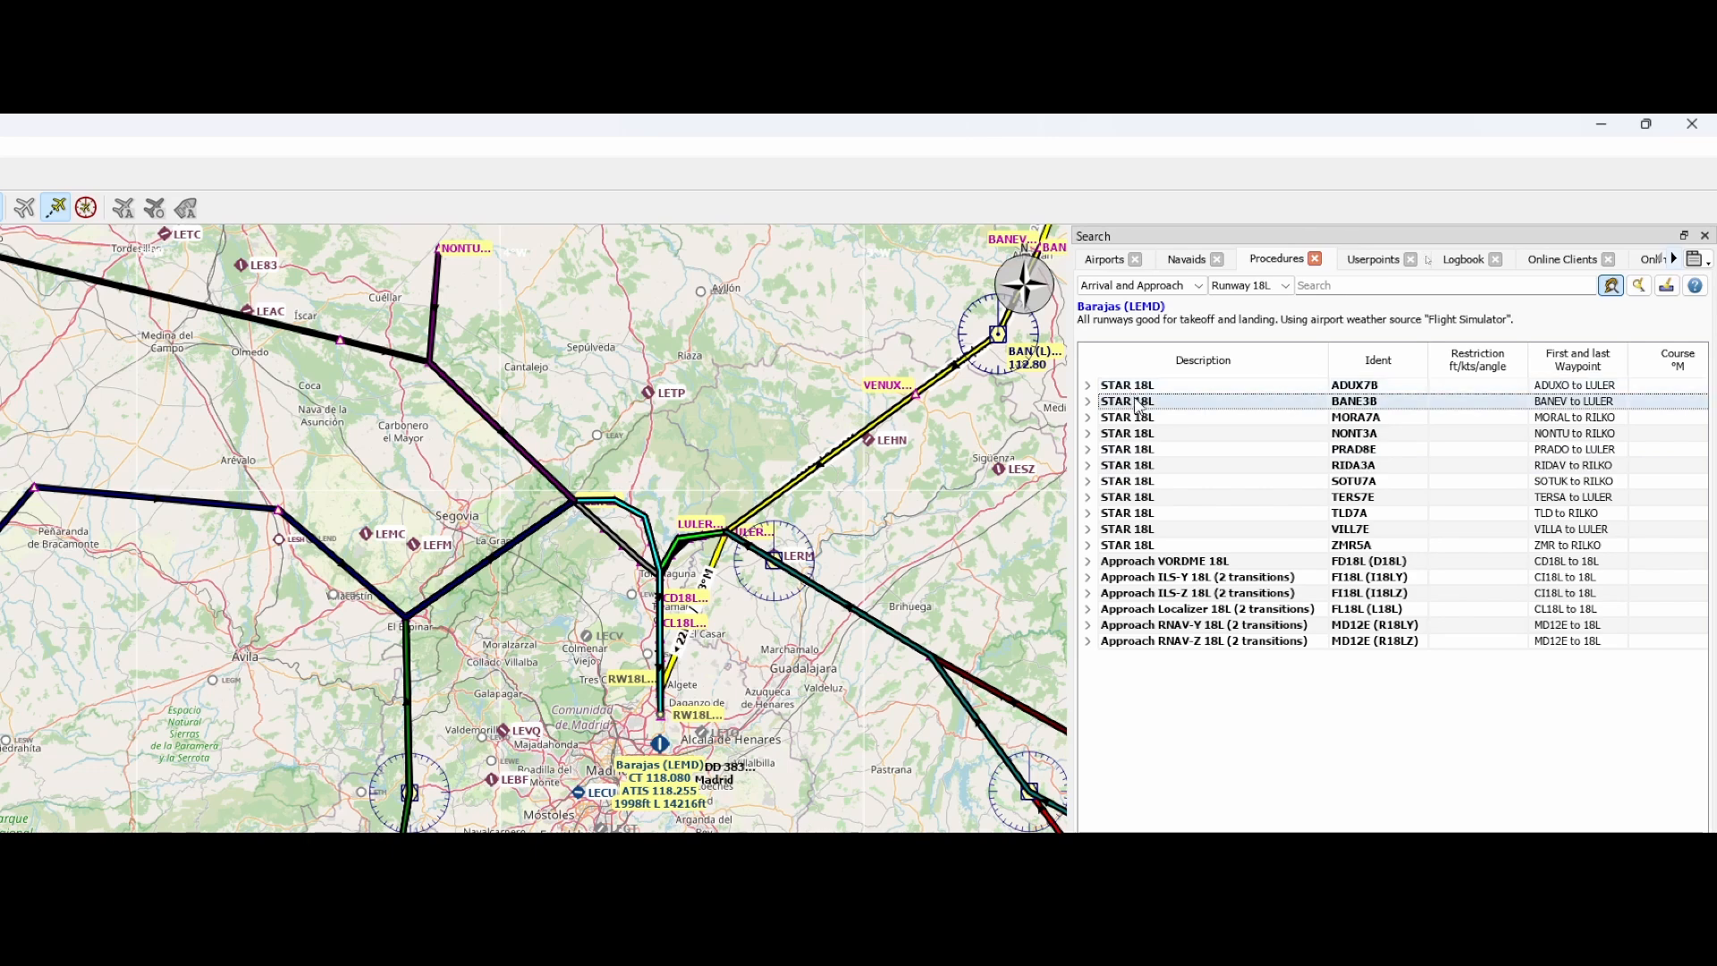
{"action": "right_click", "coordinate": [1142, 404]}
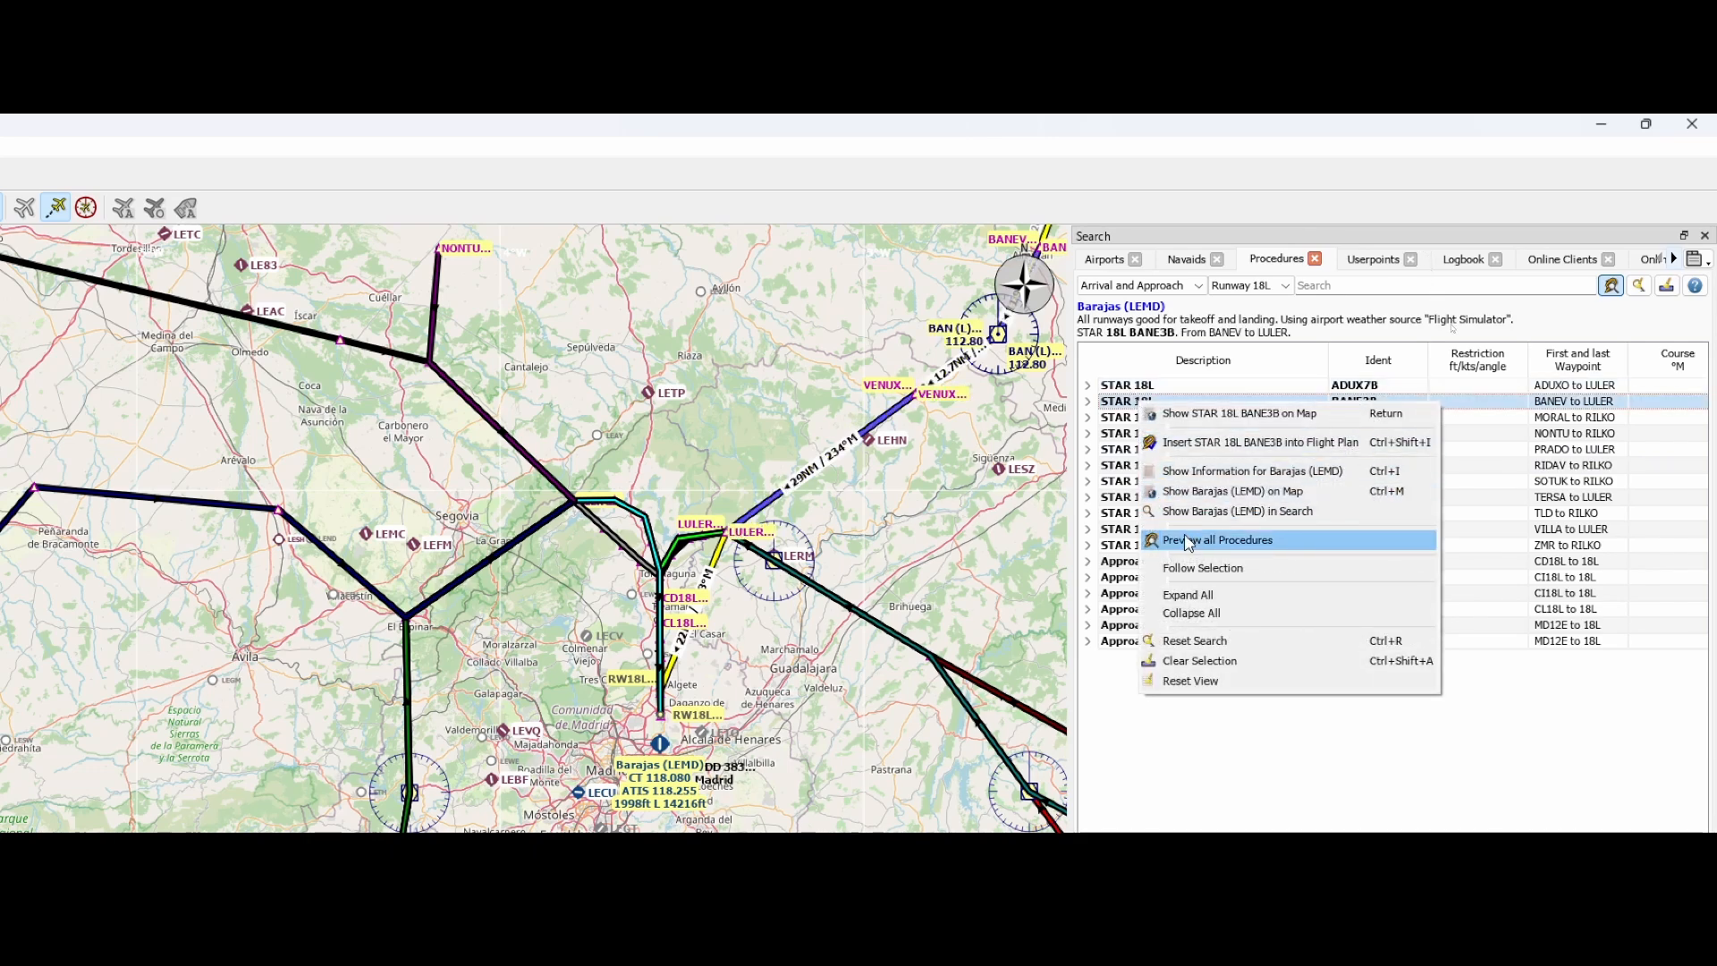
{"action": "left_click", "coordinate": [1189, 540]}
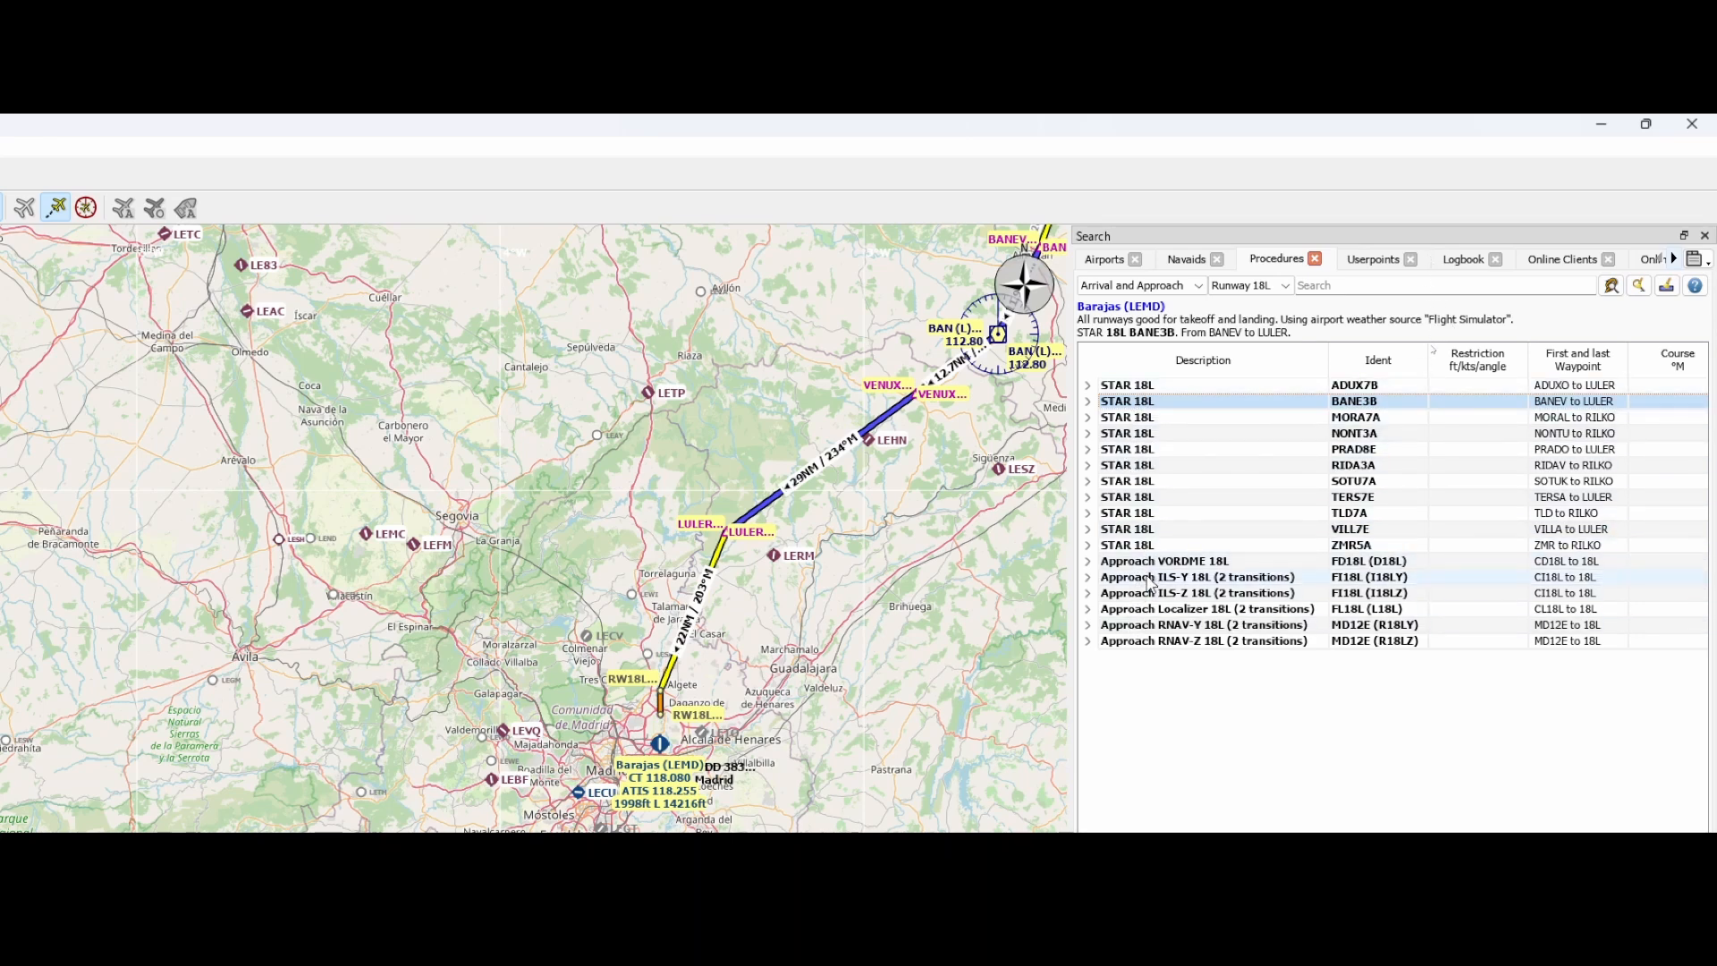
Filter the procedures to ILS approaches, compare ILS-Y and ILS-Z for runway 18L, and select ILS-Y 18L to inspect its route
{"action": "left_click", "coordinate": [1161, 285]}
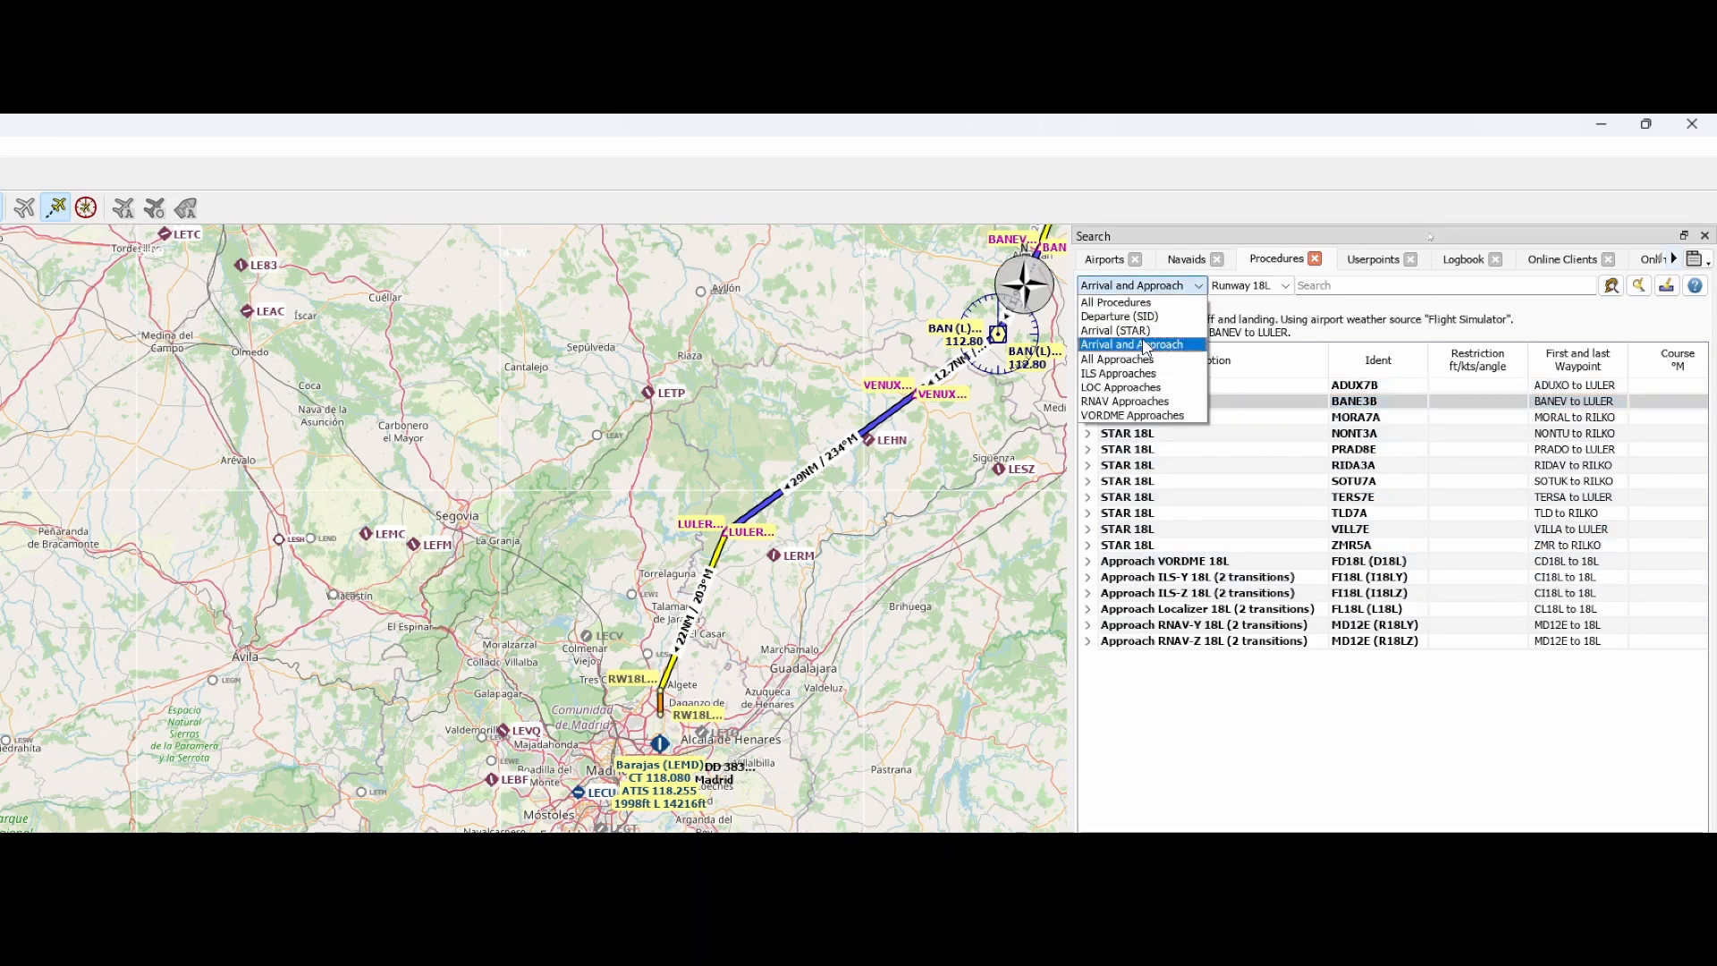
{"action": "left_click", "coordinate": [1129, 373]}
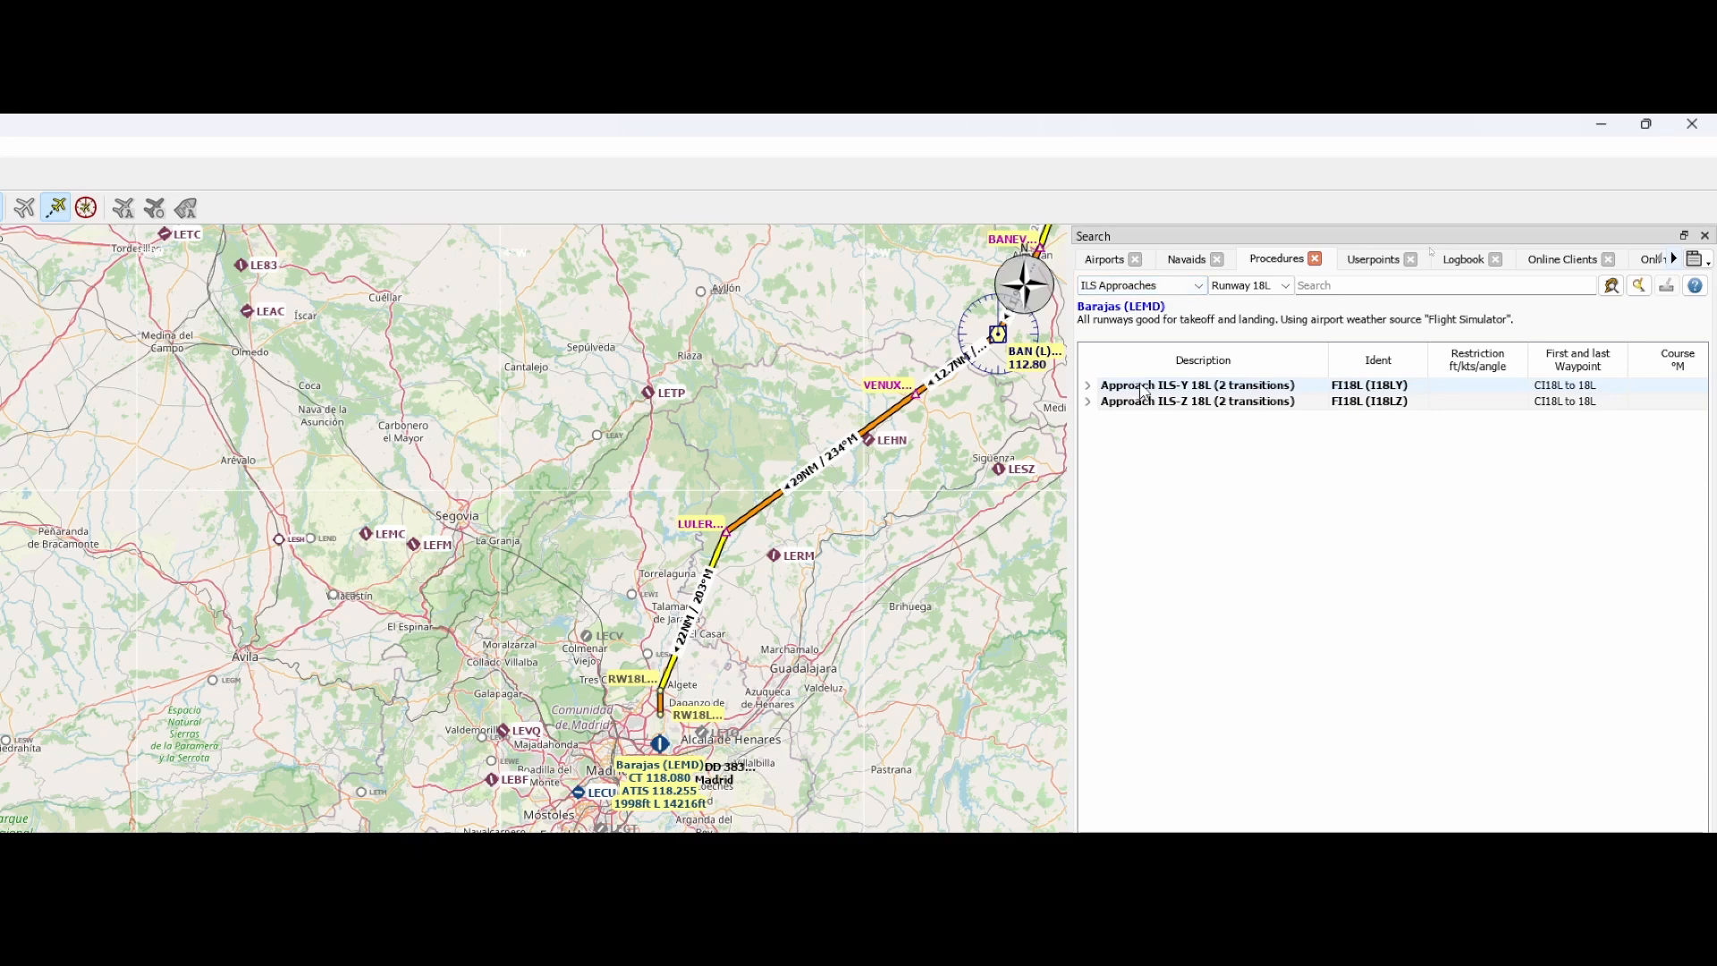
{"action": "left_click", "coordinate": [1162, 385]}
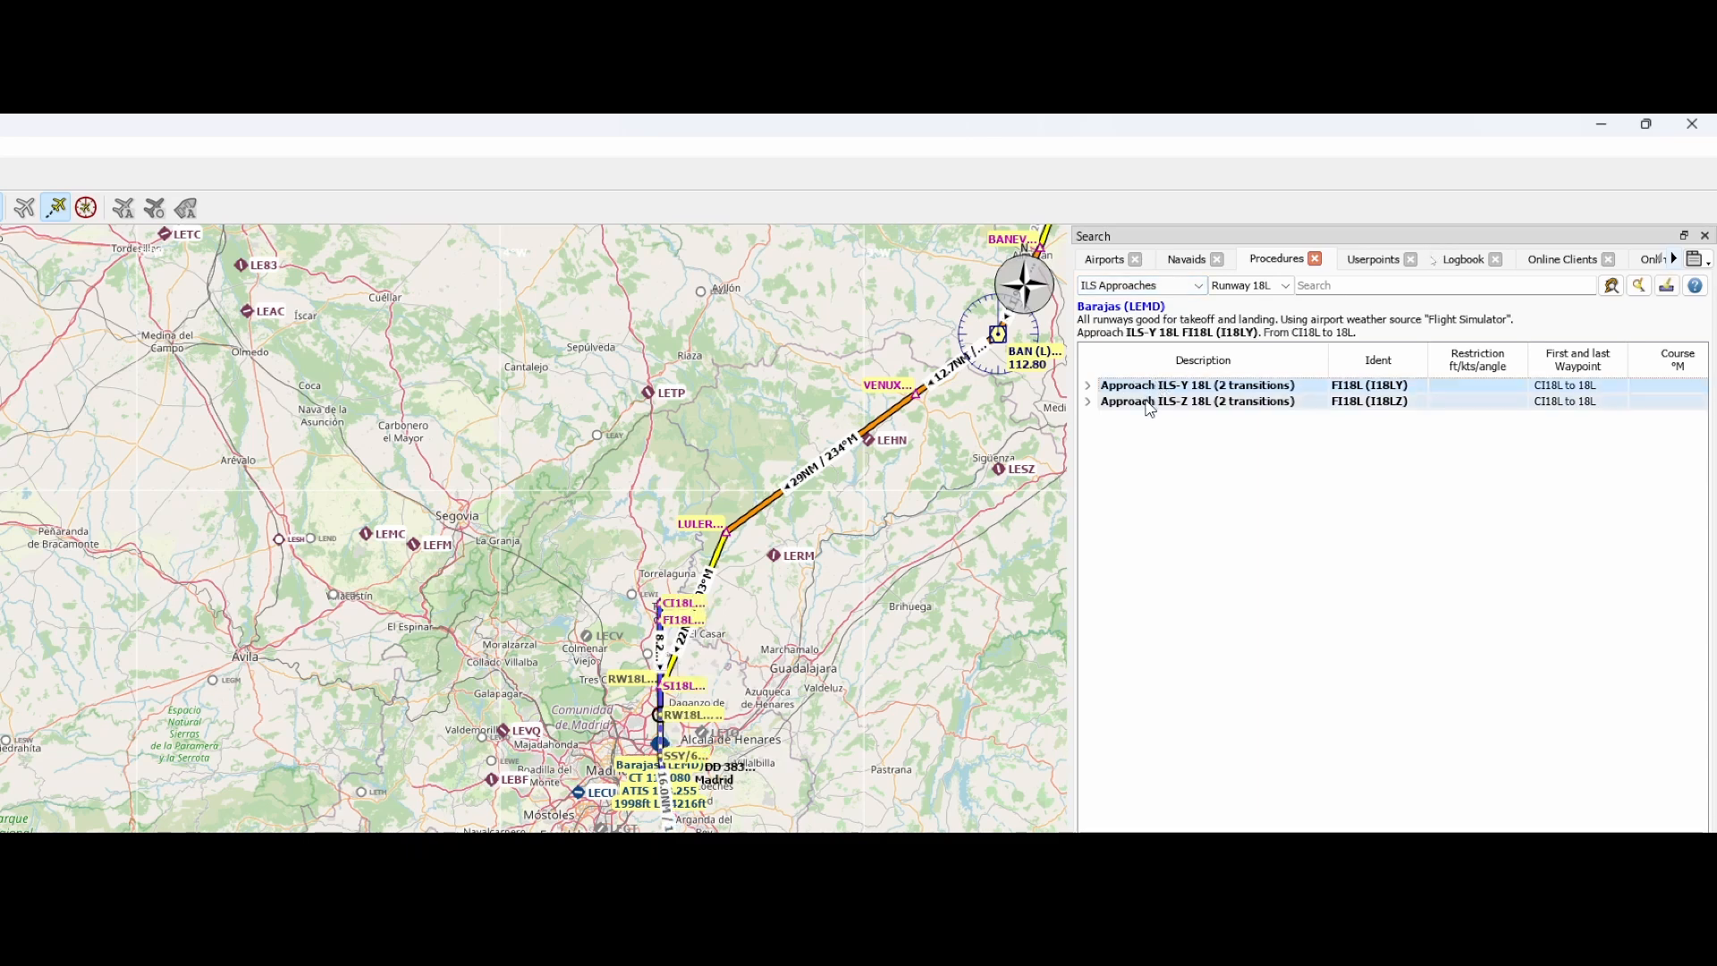
{"action": "left_click", "coordinate": [1150, 403]}
{"action": "left_click", "coordinate": [1149, 390]}
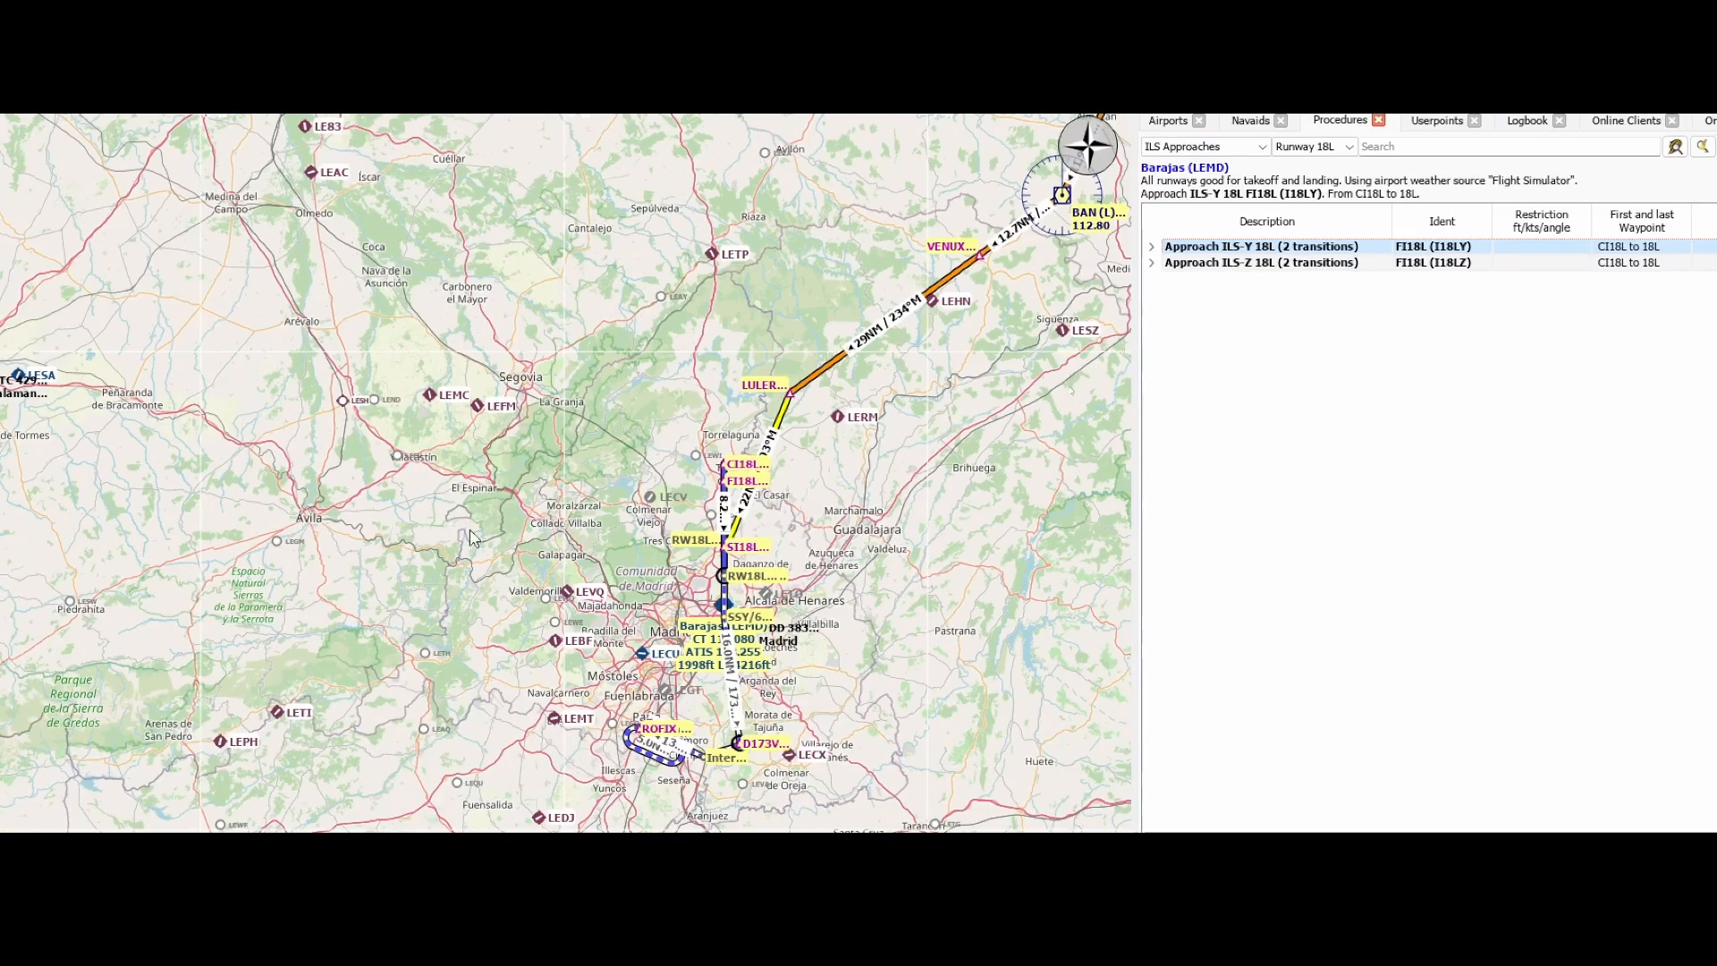
{"action": "scroll", "coordinate": [597, 612], "scroll_direction": "up", "scroll_amount": 2}
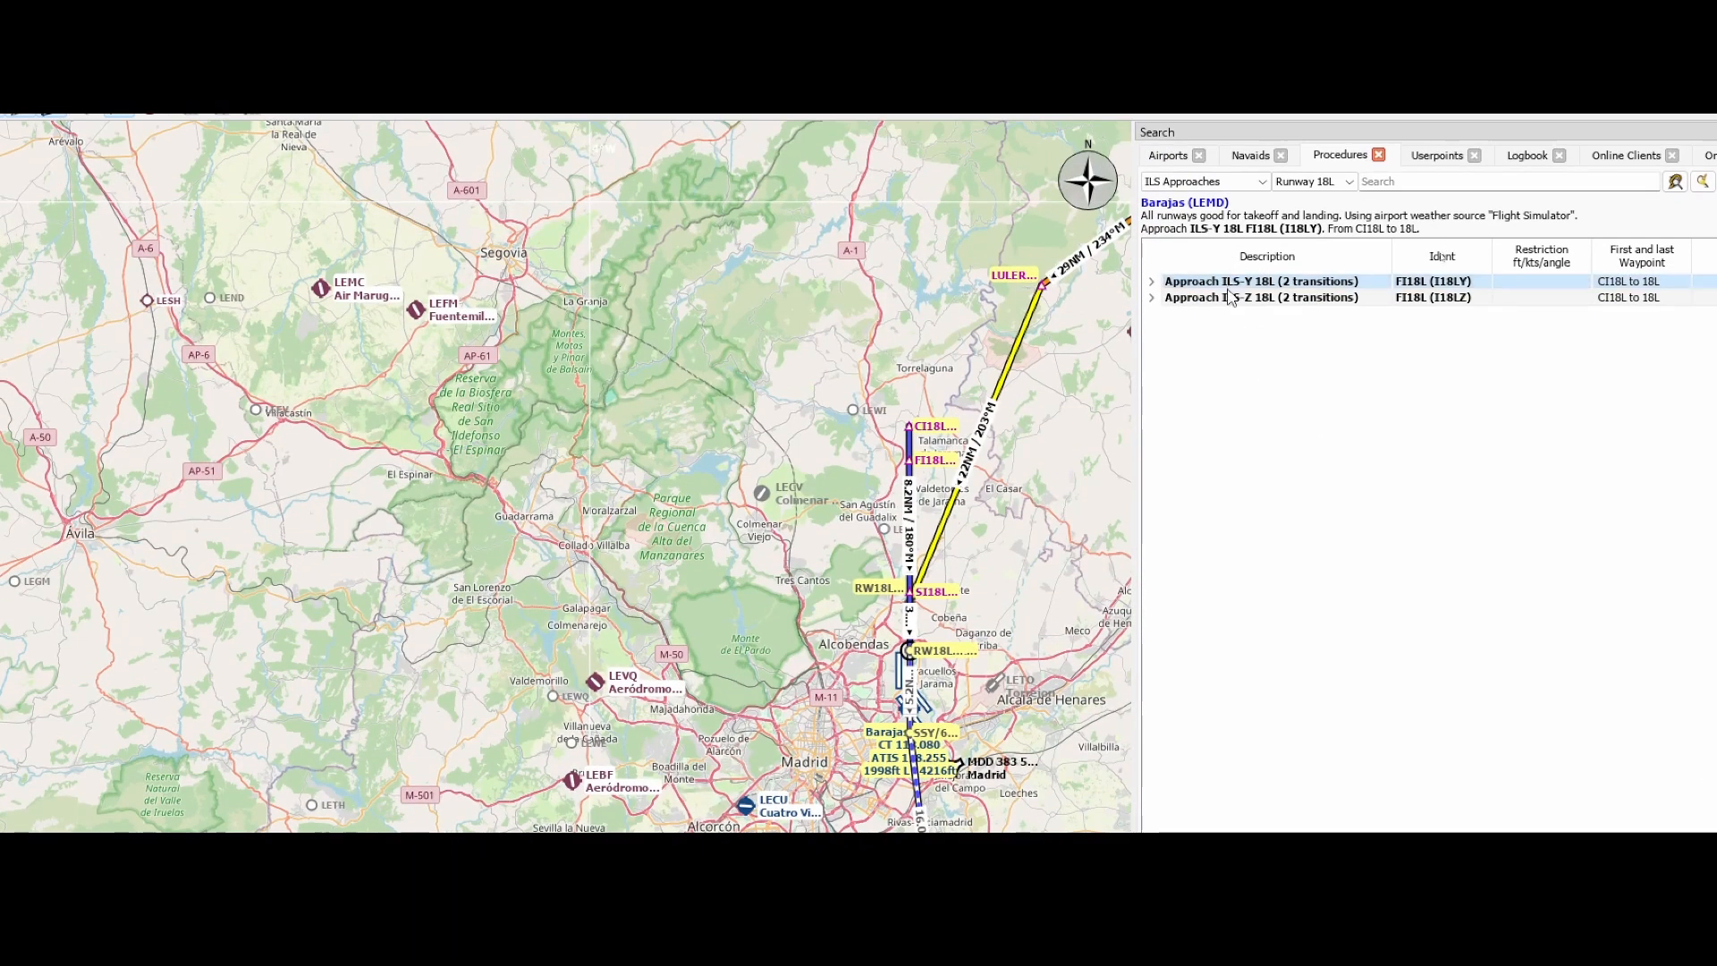
Compare the ILS-Z and ILS-Y approaches to runway 18L and insert Approach ILS-Y 18L into the flight plan
{"action": "left_click", "coordinate": [1227, 298]}
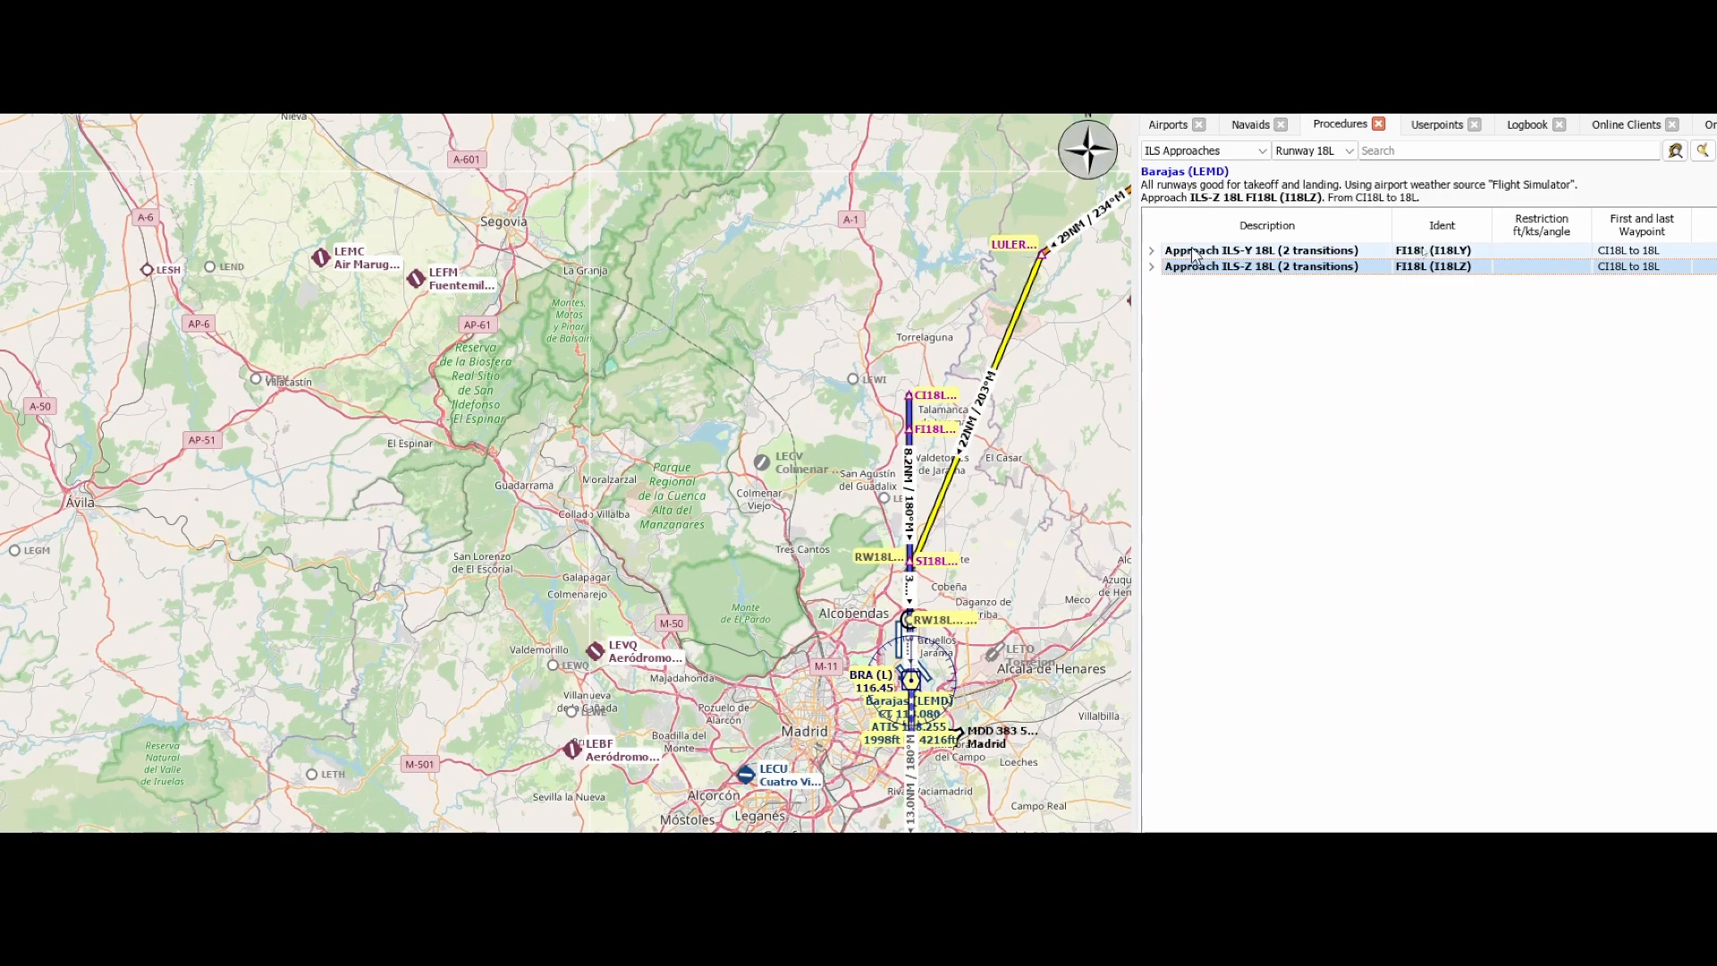
{"action": "left_click", "coordinate": [1193, 252]}
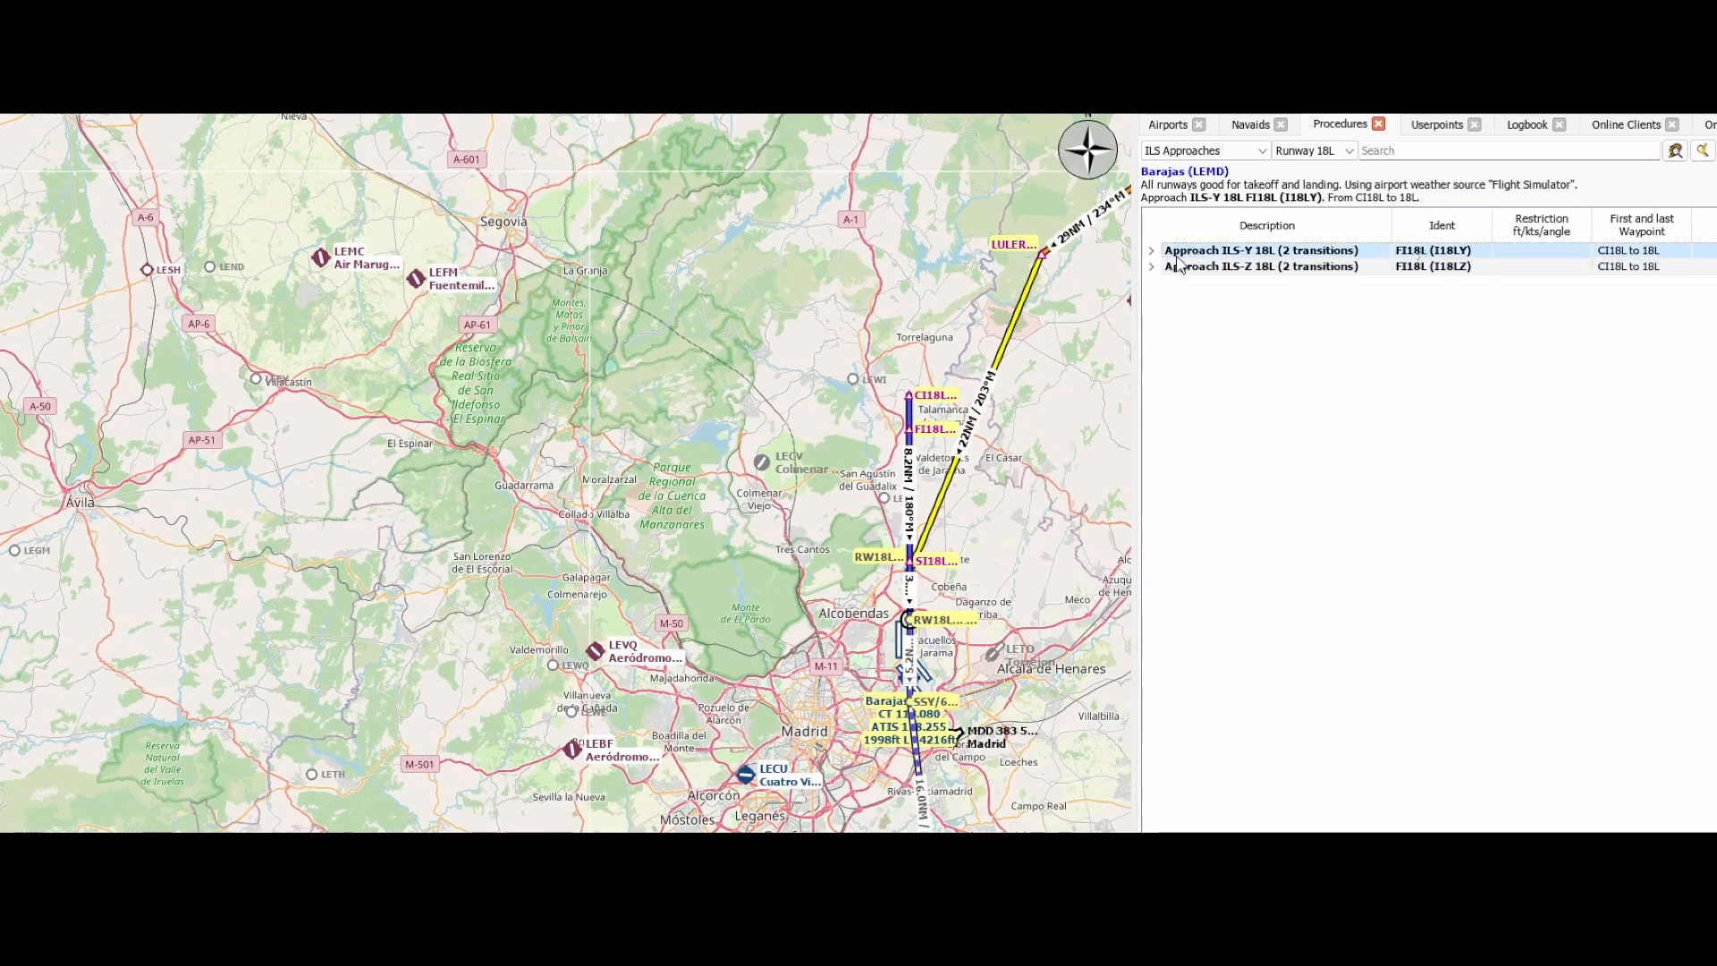
{"action": "right_click", "coordinate": [1179, 263]}
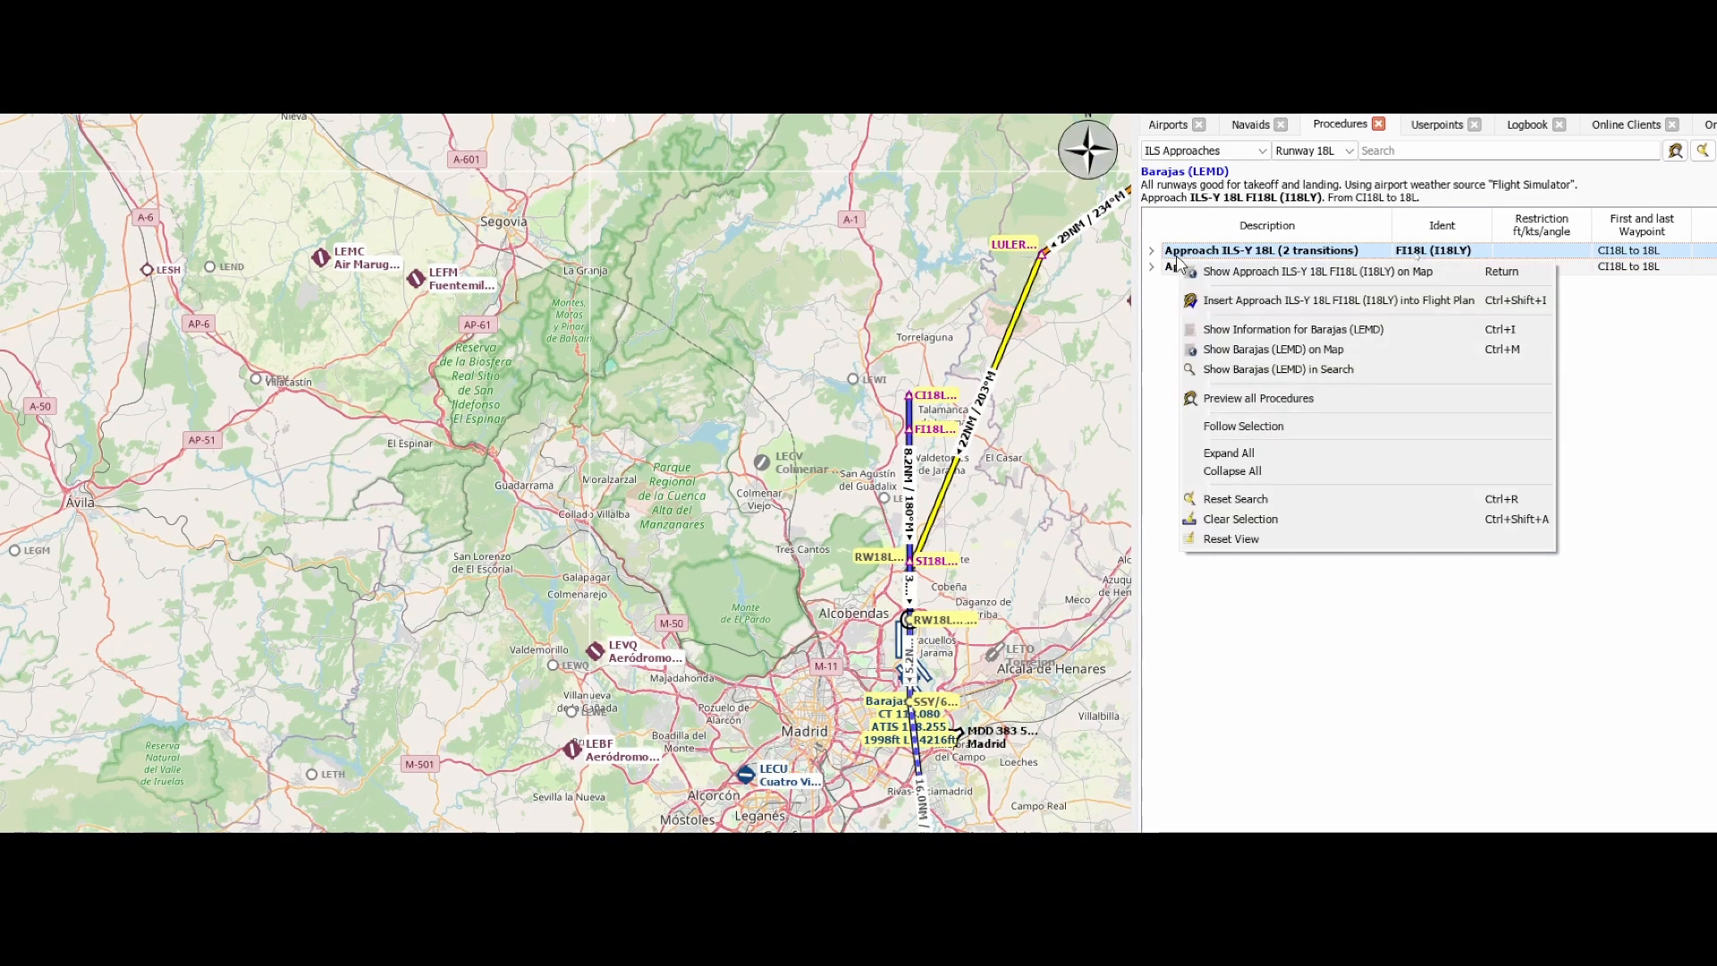
{"action": "left_click", "coordinate": [1242, 306]}
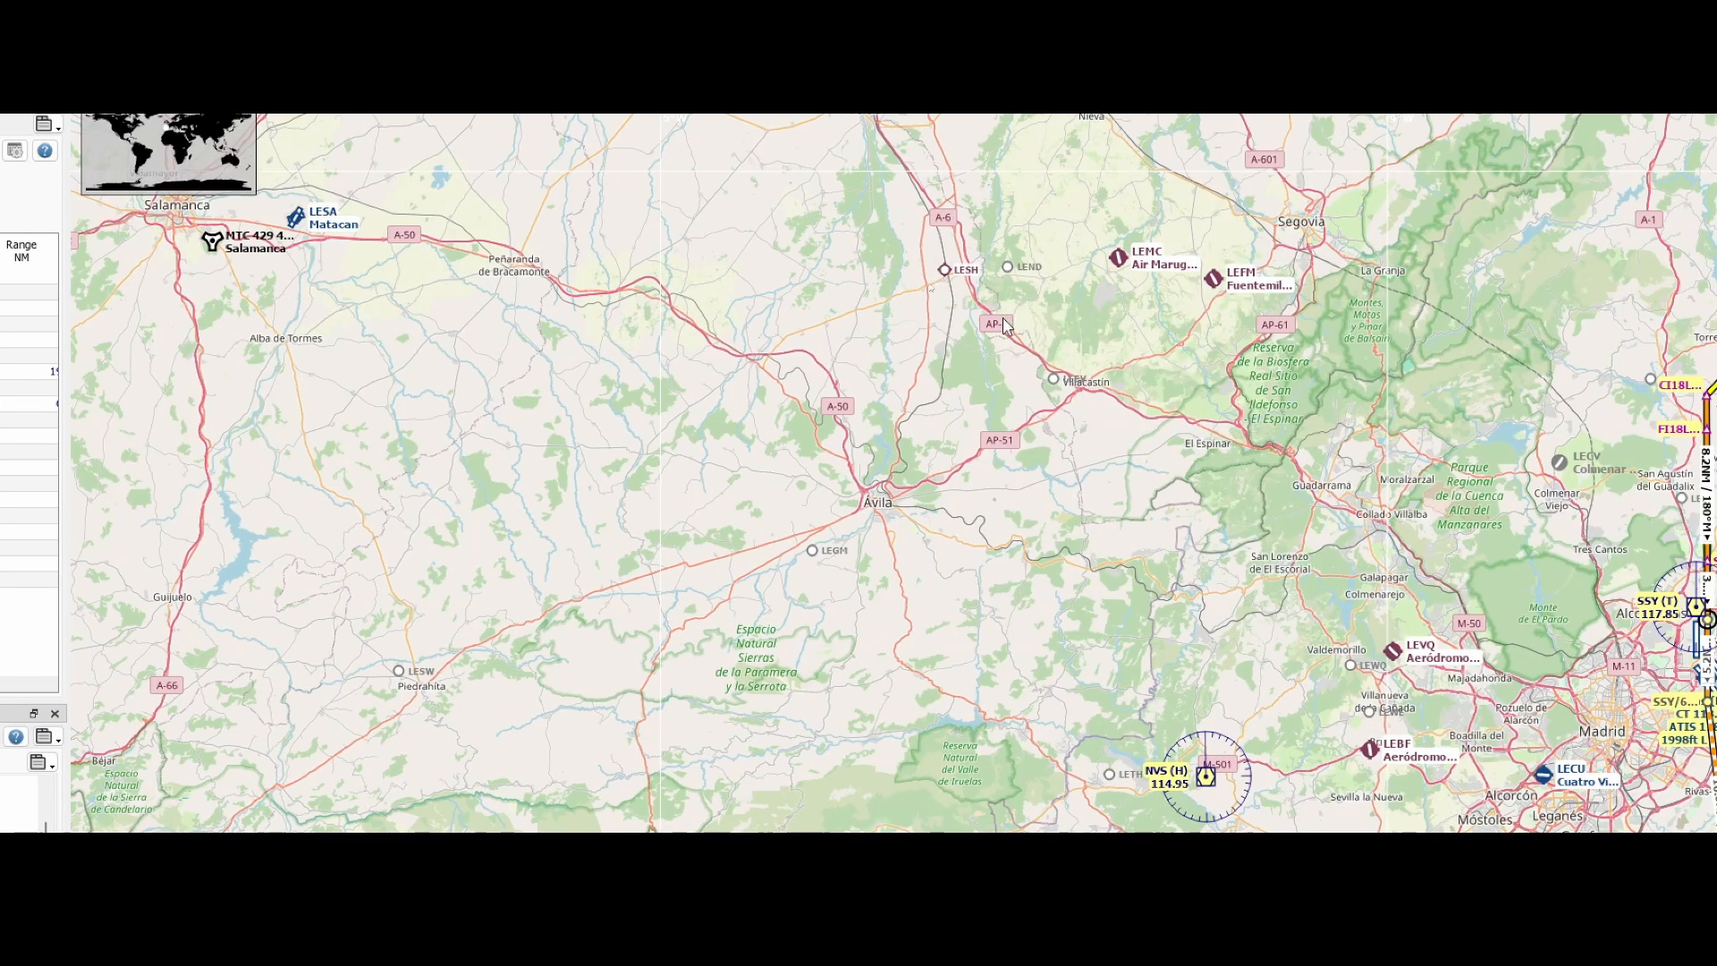
Examine the complete route from Rotterdam to Madrid on the map and check the flight plan's IFR/VFR type options
{"action": "scroll", "coordinate": [957, 329], "scroll_direction": "down", "scroll_amount": 2}
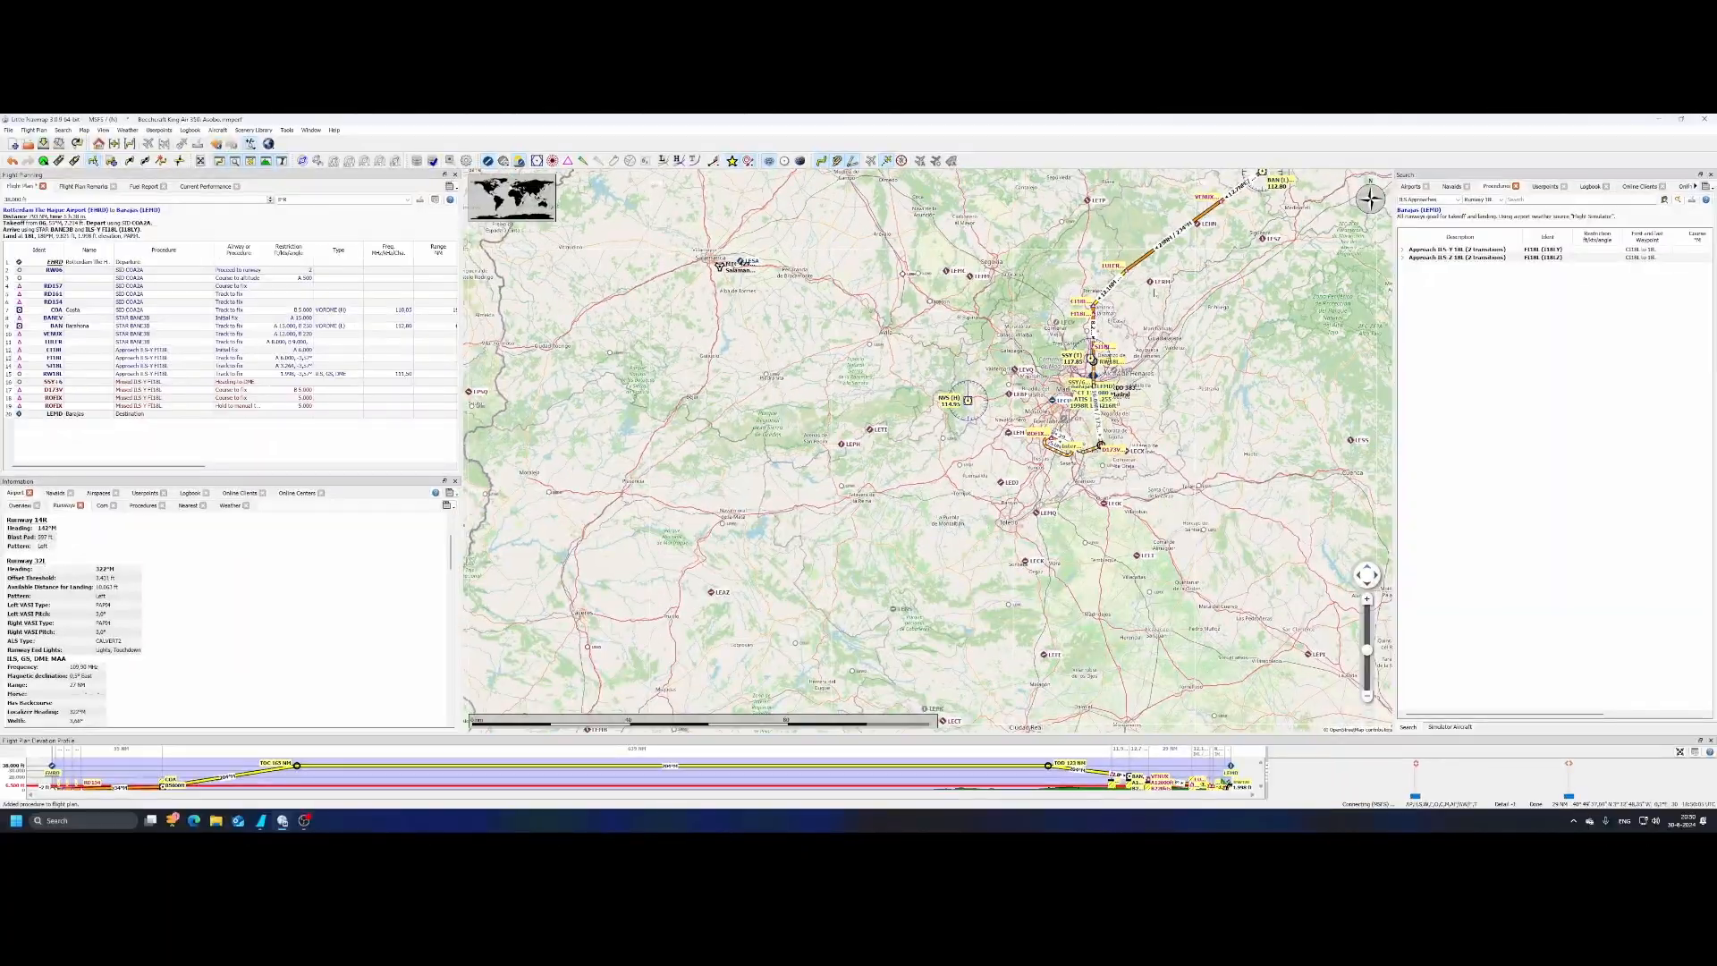
{"action": "left_click_drag", "start_coordinate": [1214, 180], "coordinate": [1002, 432]}
{"action": "scroll", "coordinate": [1100, 326], "scroll_direction": "down", "scroll_amount": 4}
{"action": "left_click_drag", "start_coordinate": [1207, 201], "coordinate": [1148, 365]}
{"action": "scroll", "coordinate": [1162, 333], "scroll_direction": "down", "scroll_amount": 2}
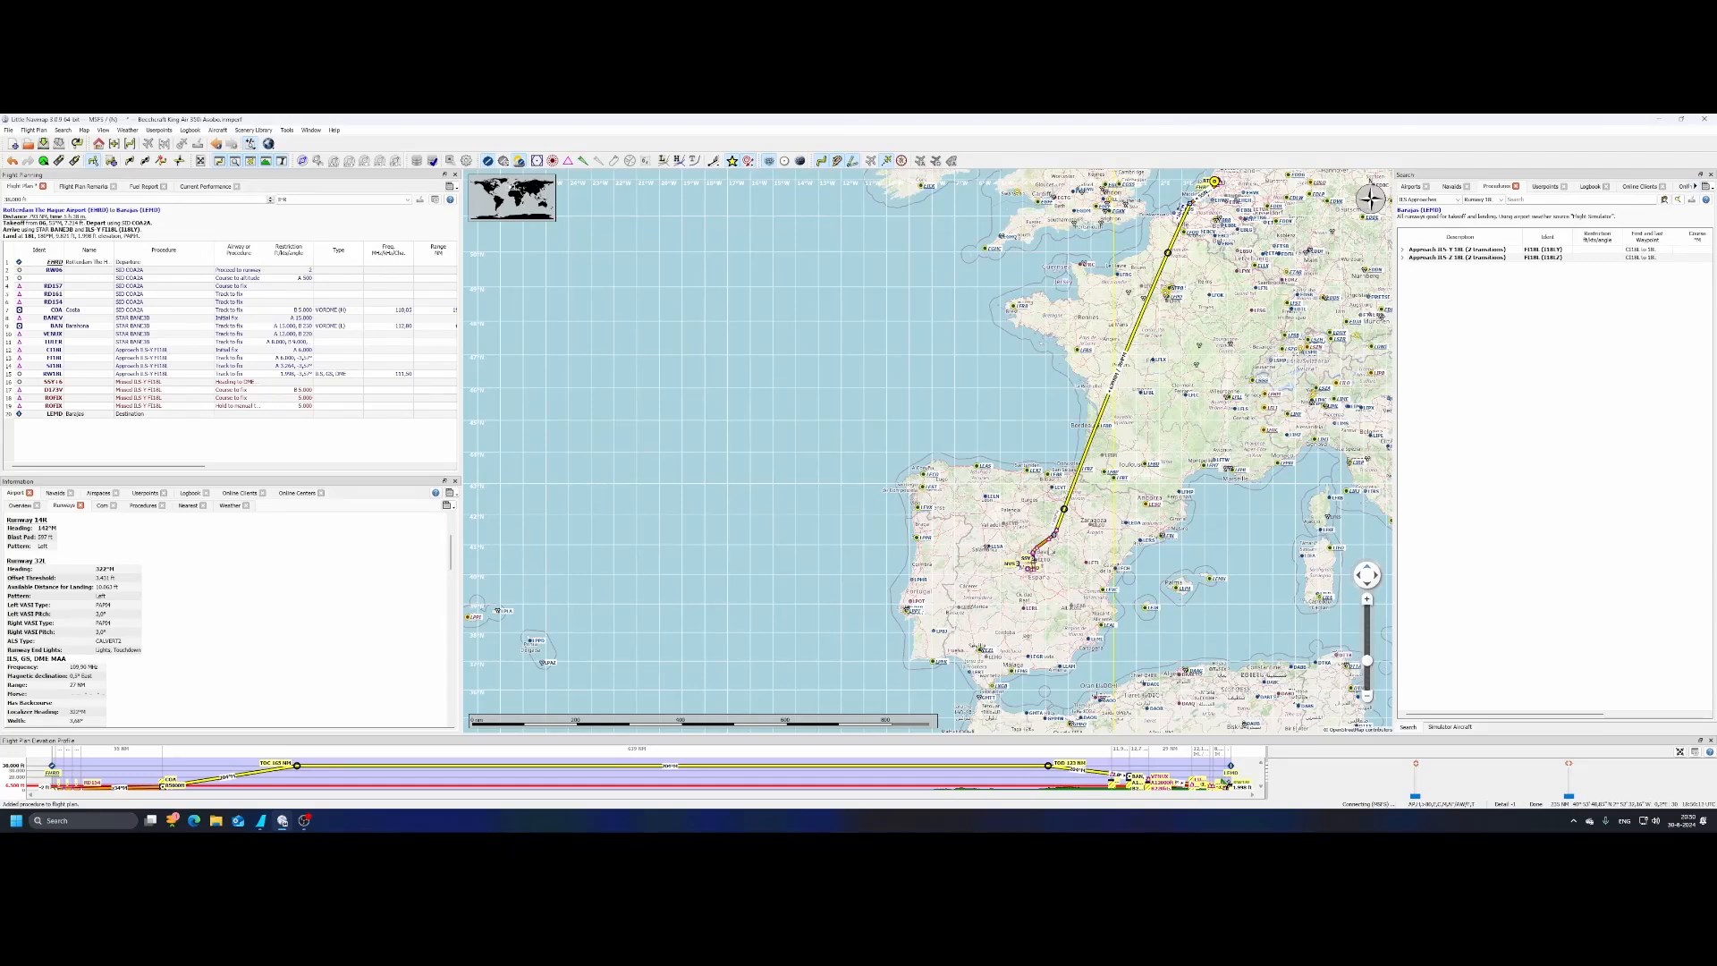
{"action": "mouse_move", "coordinate": [1052, 534]}
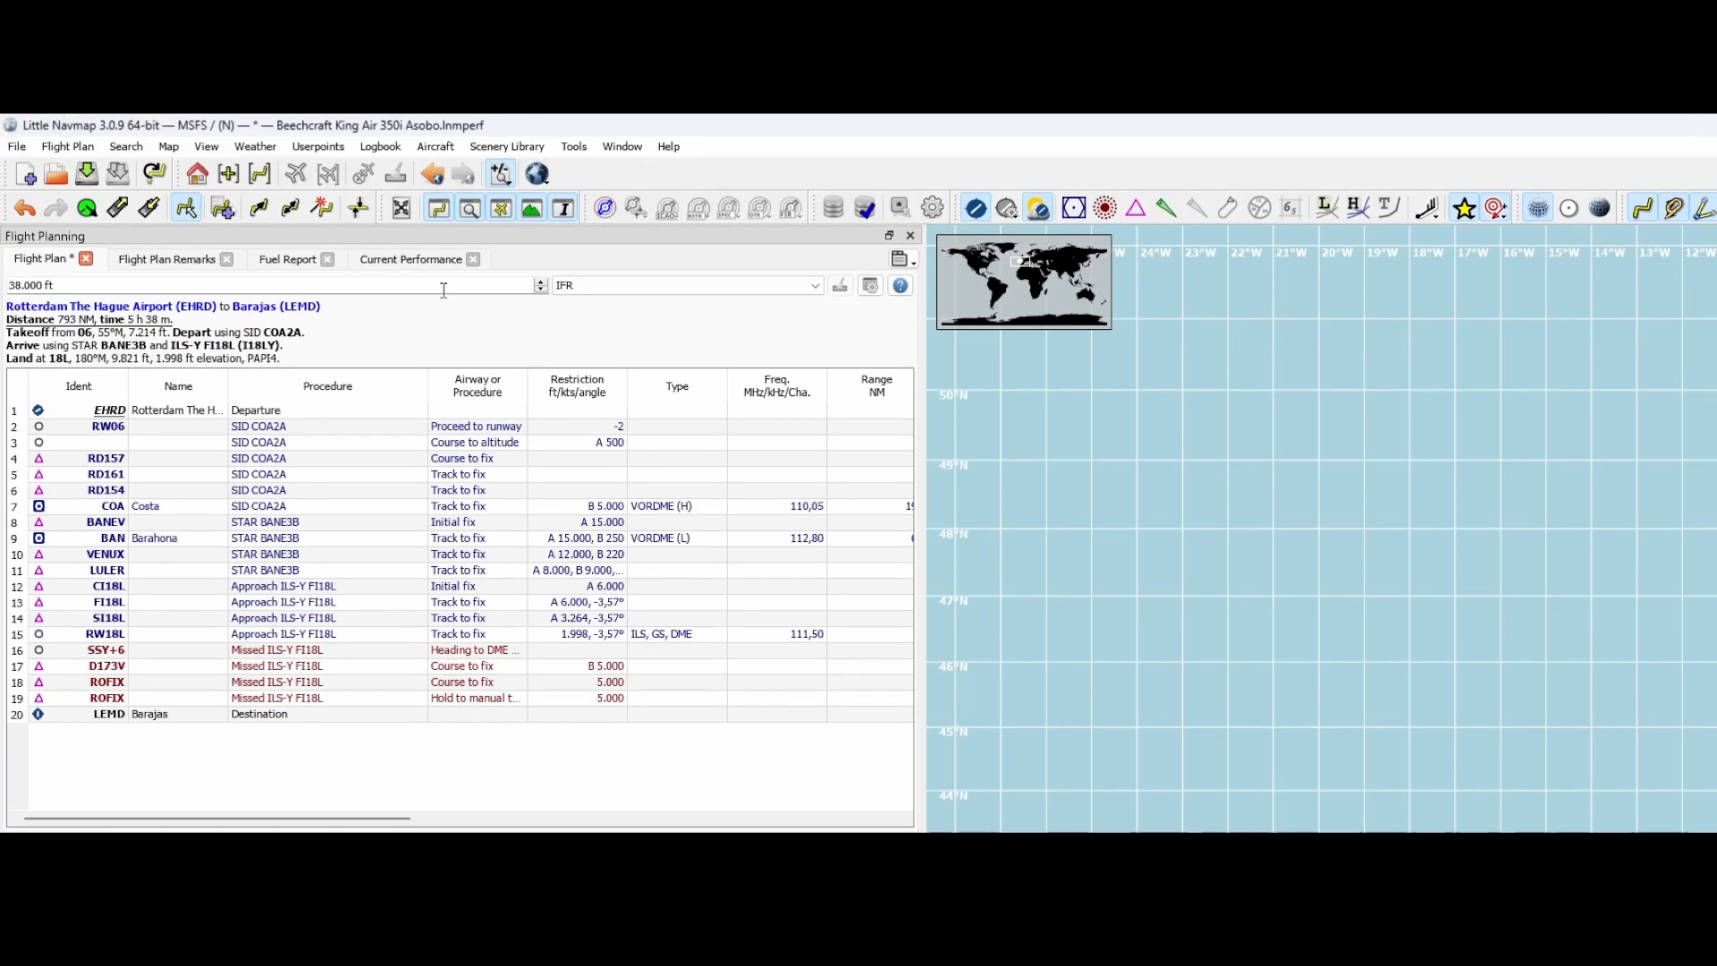
{"action": "left_click", "coordinate": [625, 293]}
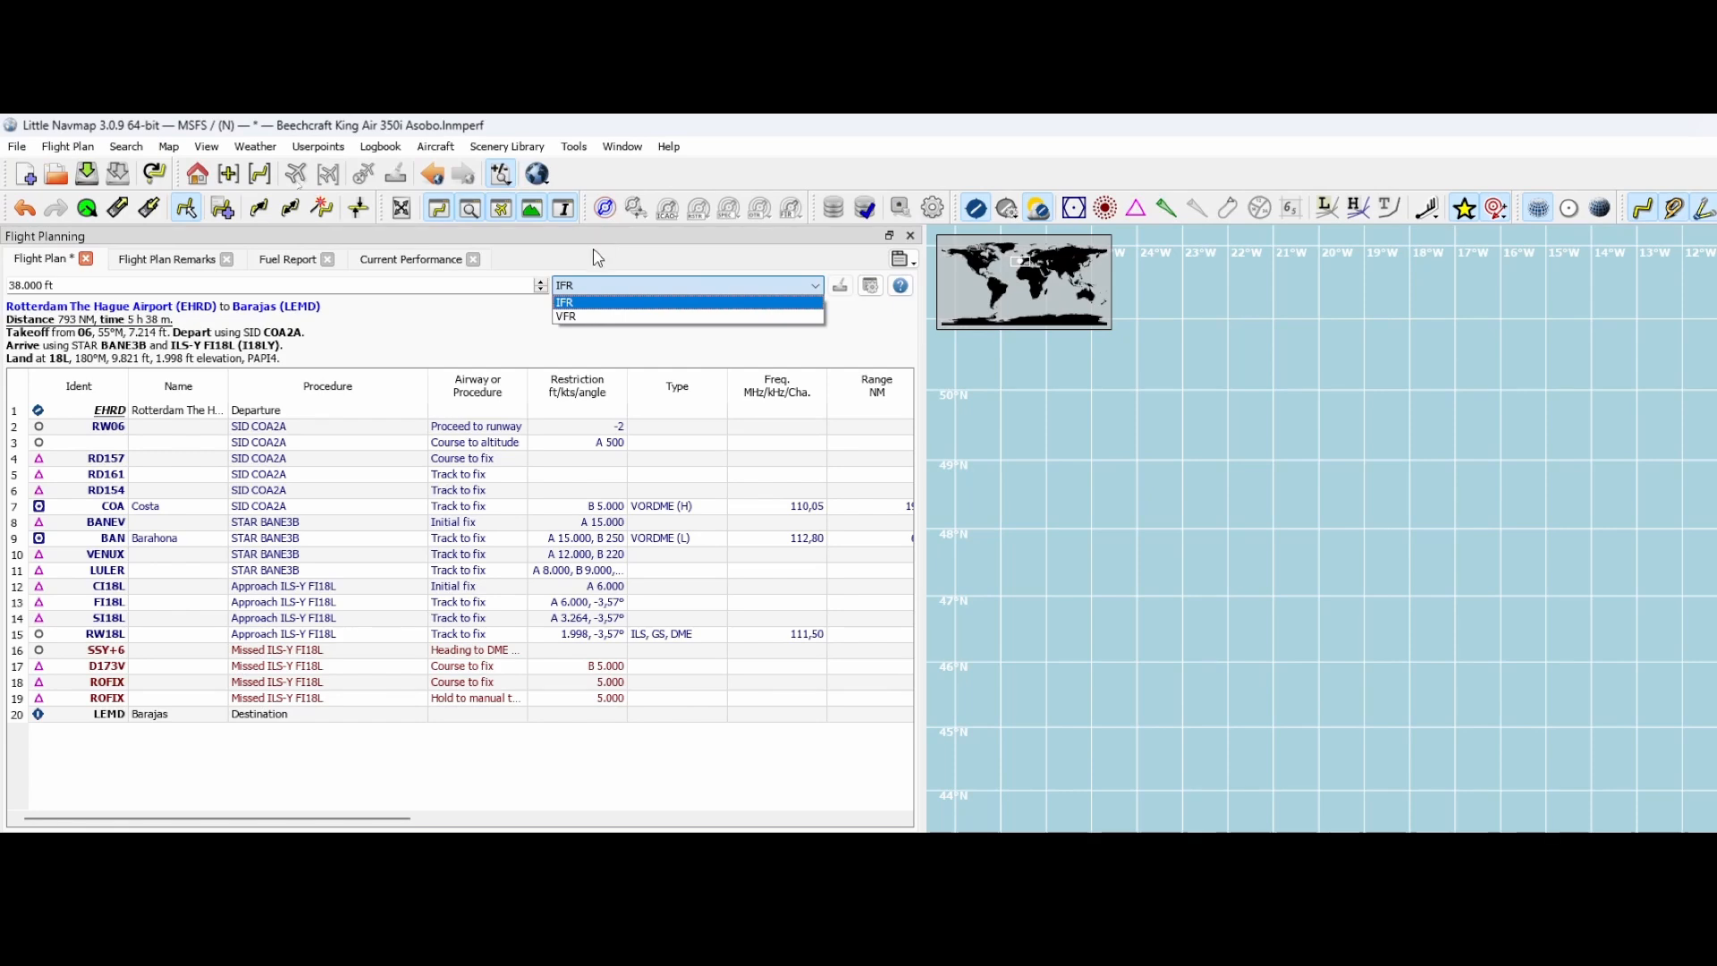
{"action": "left_click", "coordinate": [597, 258]}
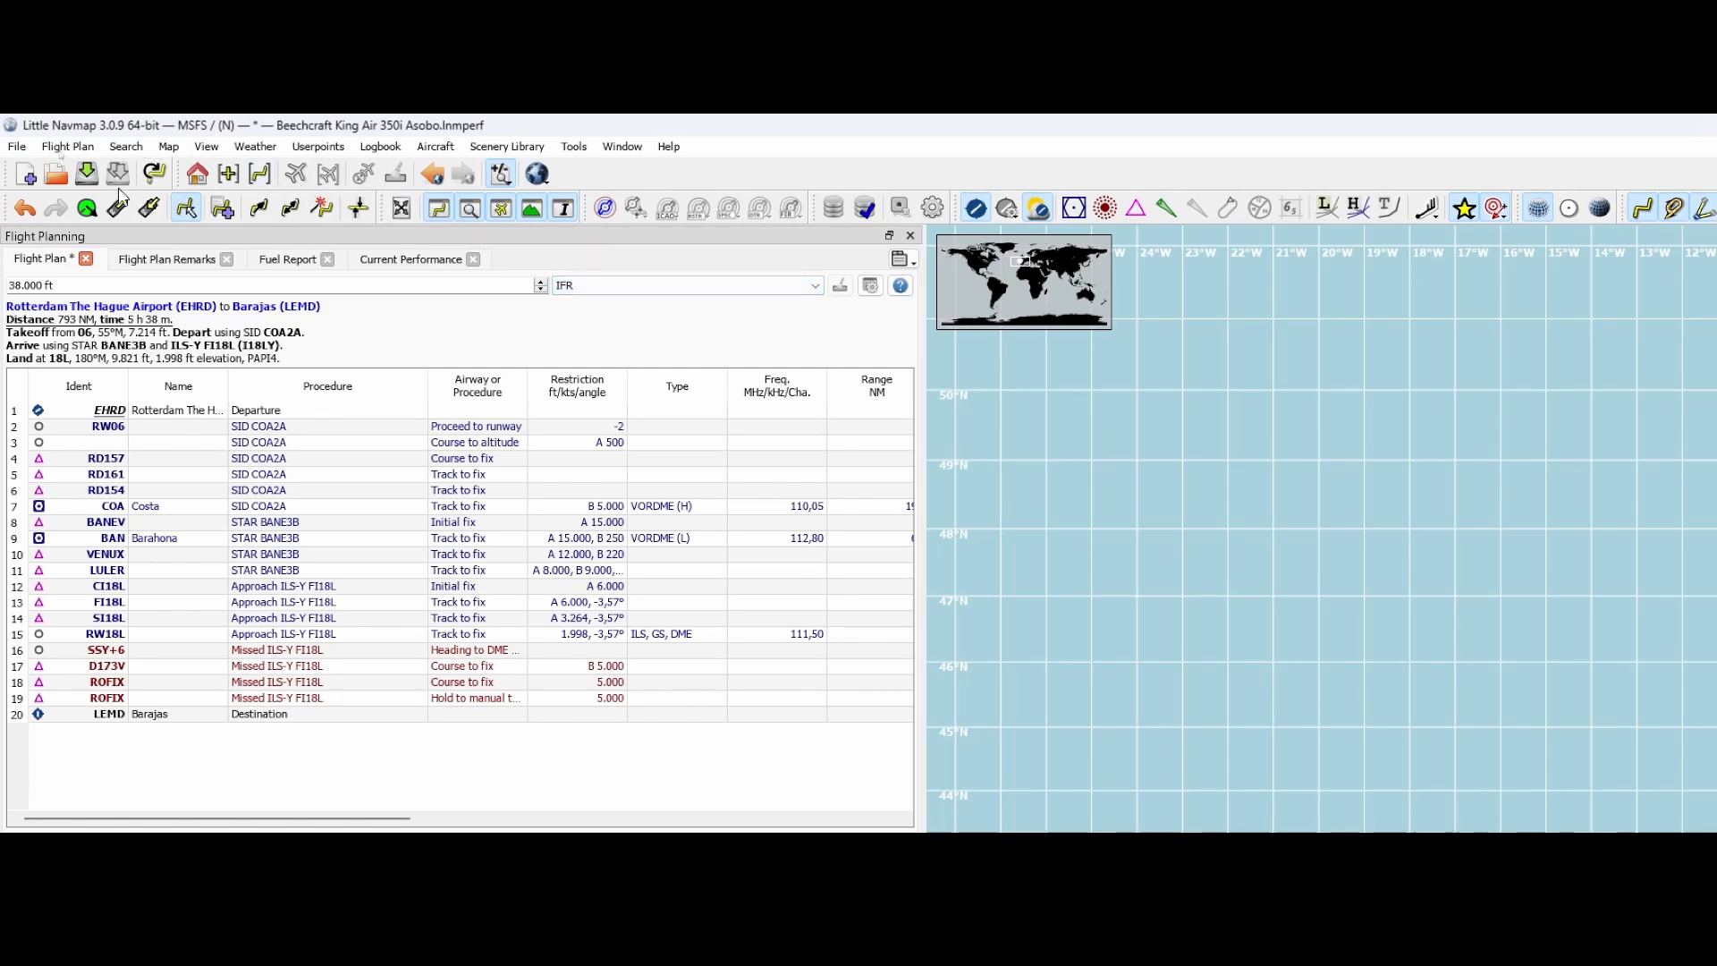
Calculate the flight plan from departure to destination at 38,000 ft using high airways with the airways and direct preference
{"action": "left_click", "coordinate": [79, 148]}
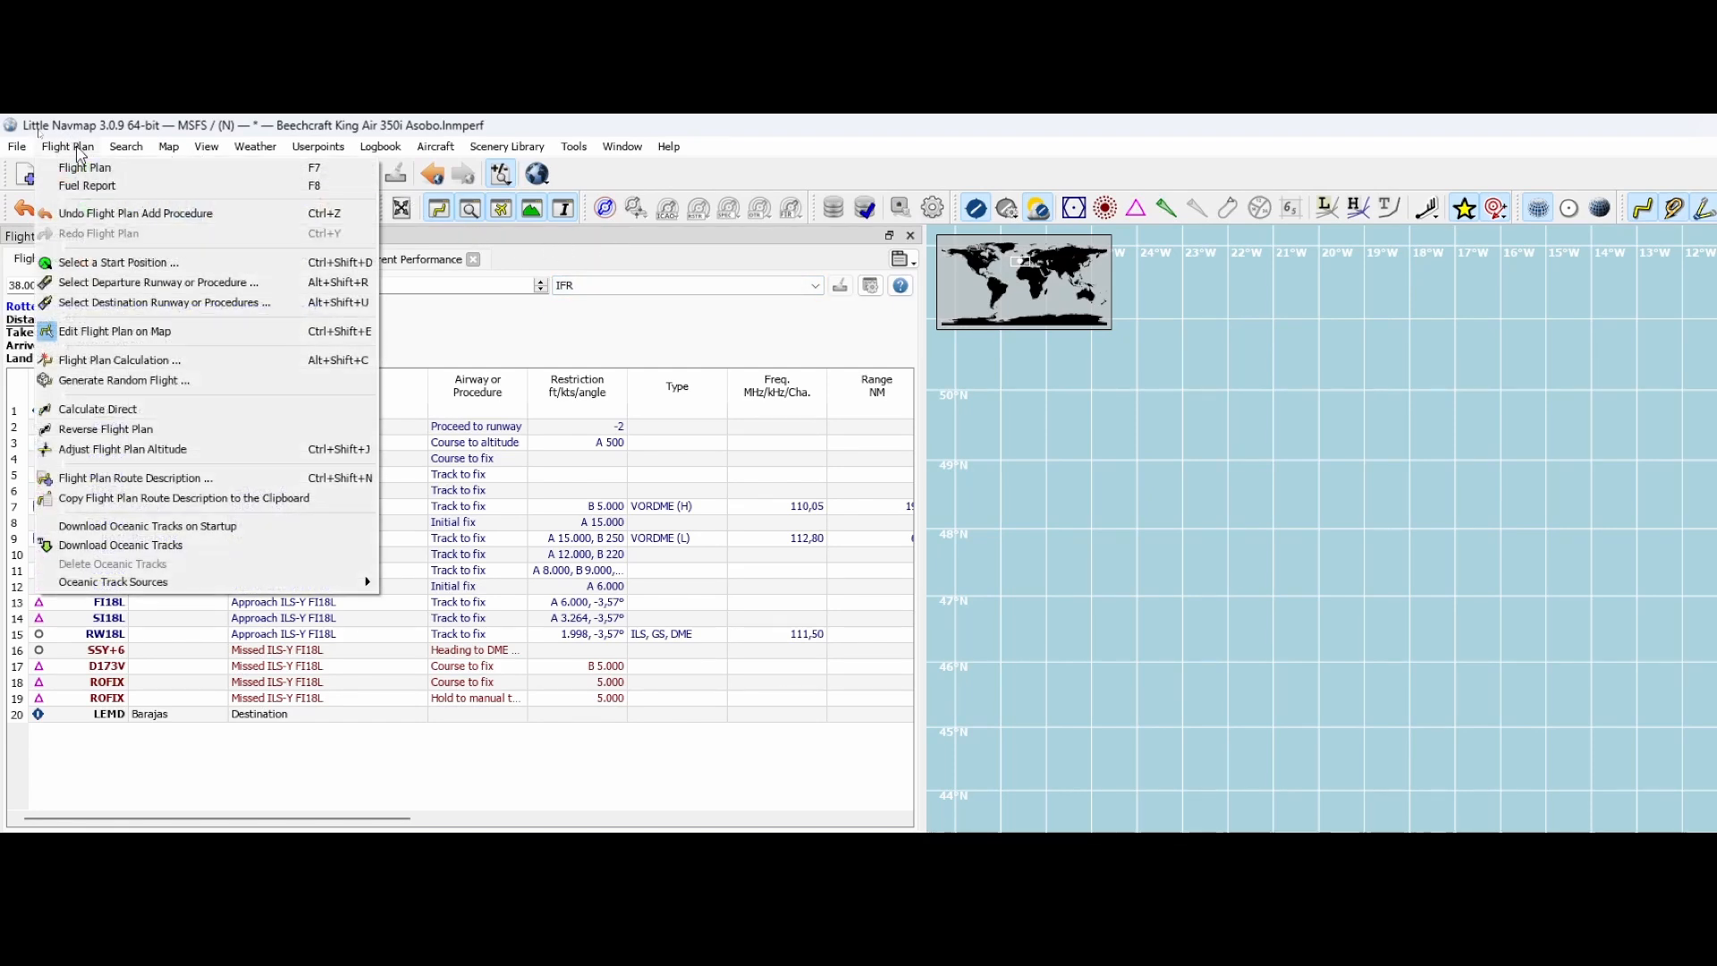
{"action": "left_click", "coordinate": [157, 360]}
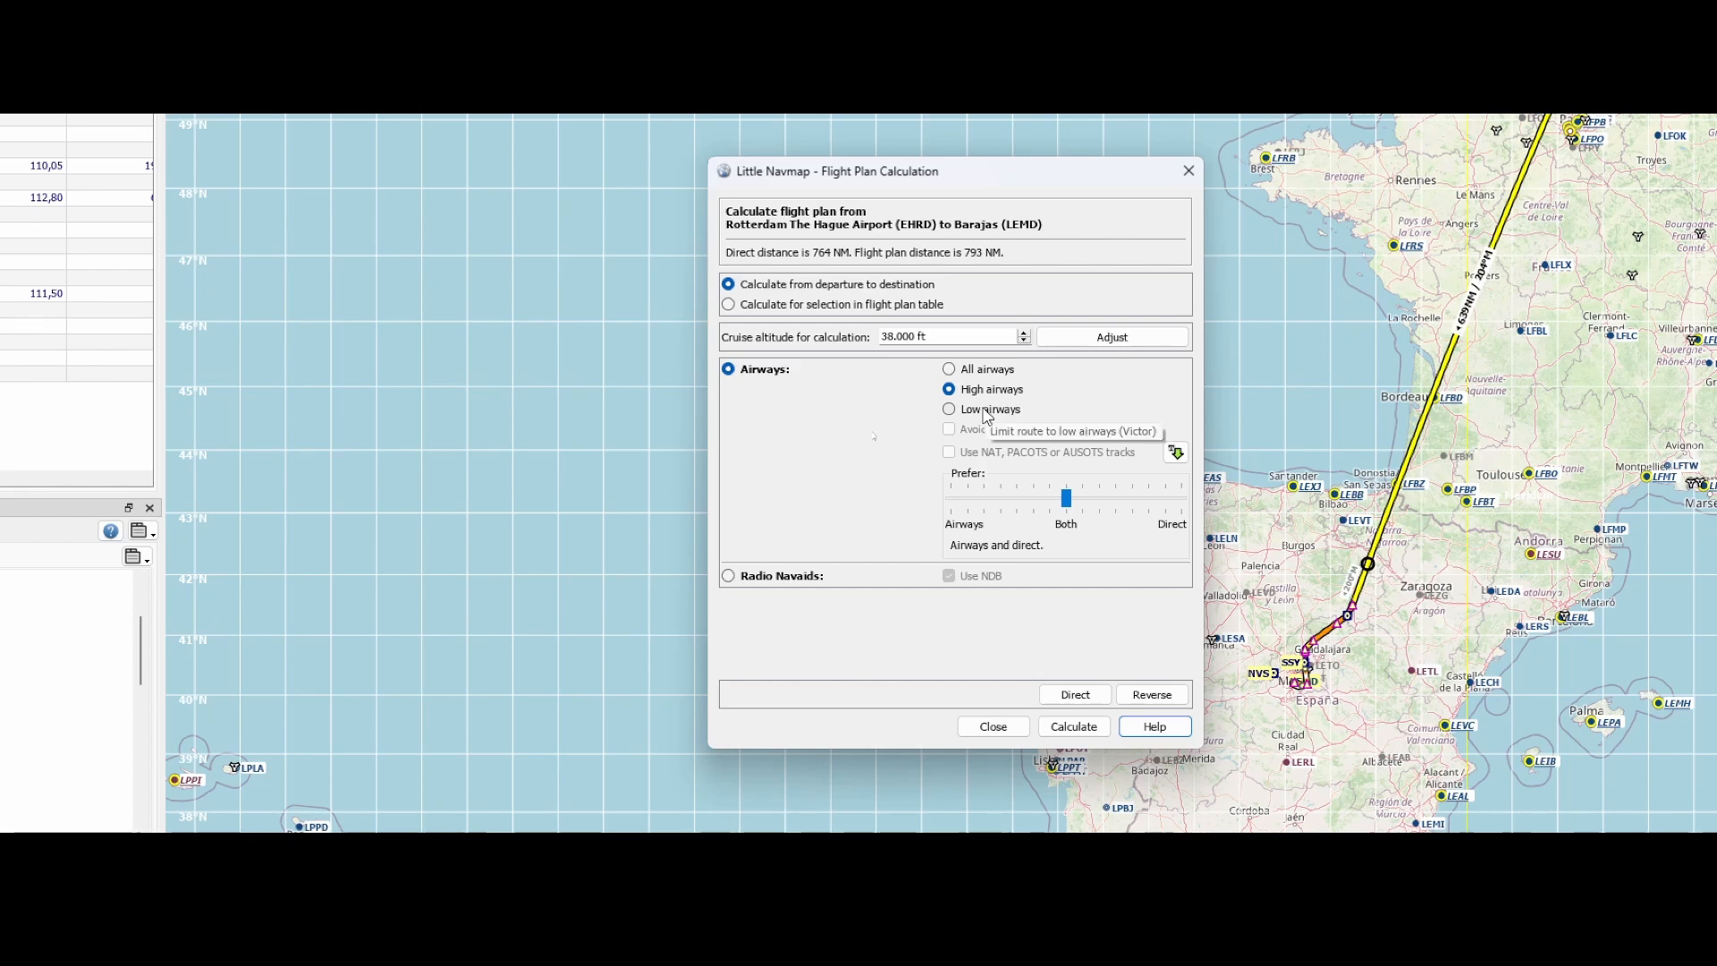
{"action": "mouse_move", "coordinate": [1065, 490]}
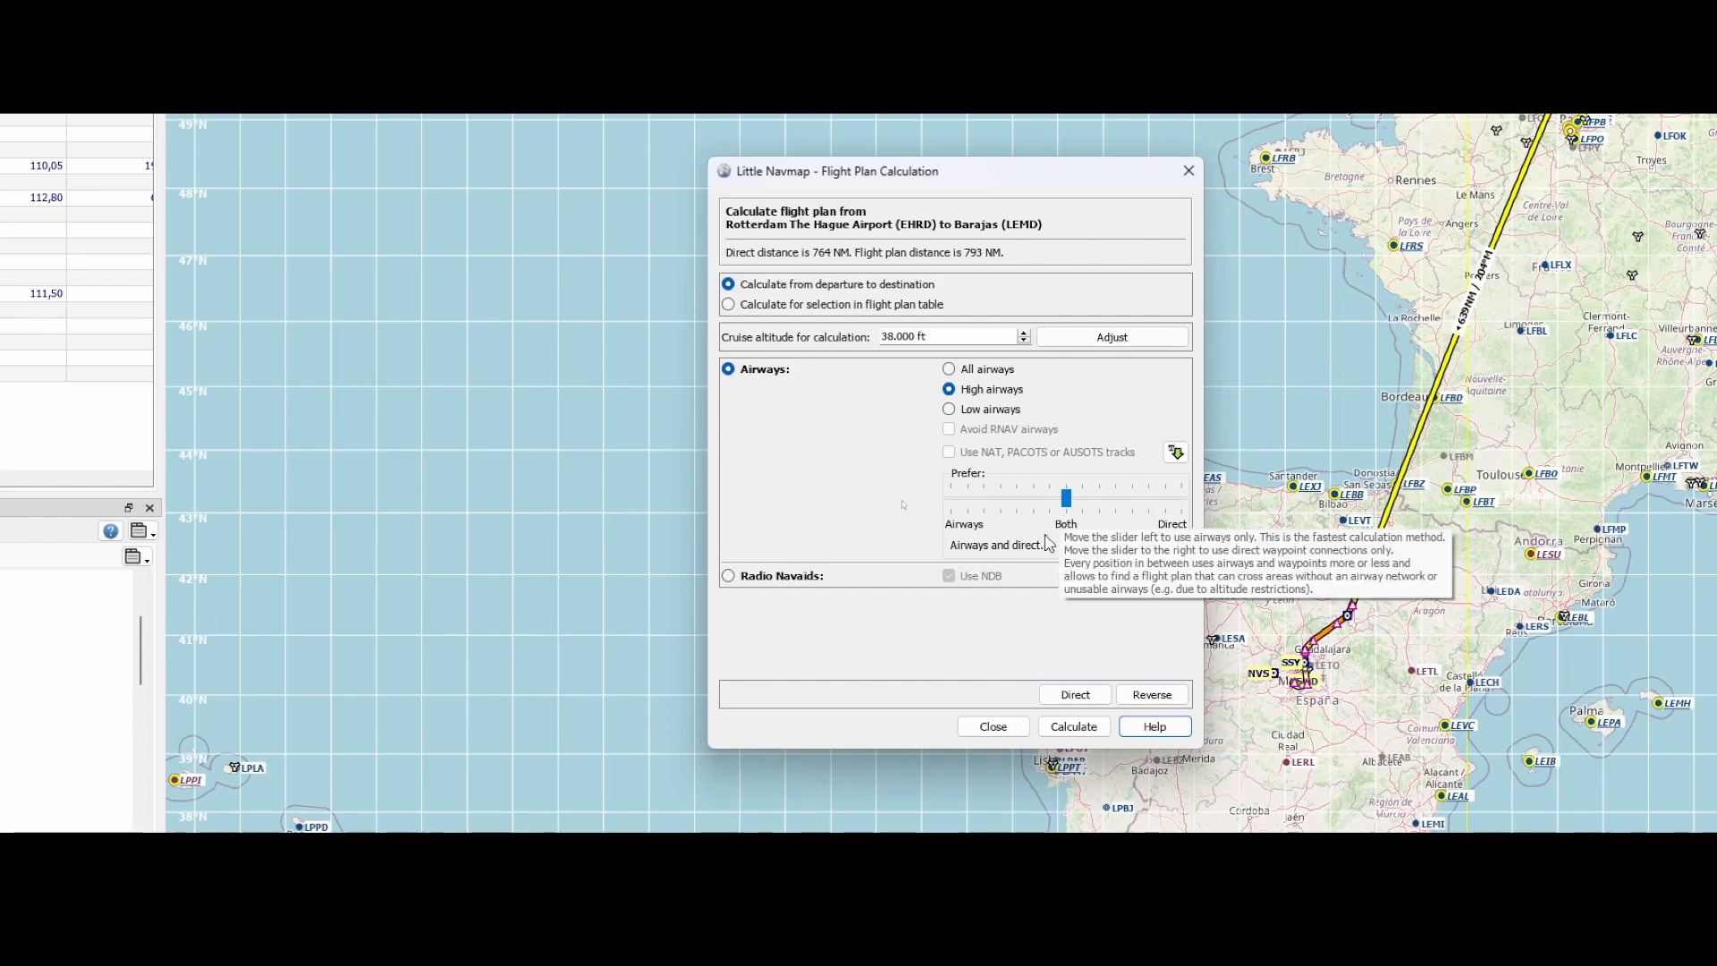
{"action": "left_click", "coordinate": [1073, 683]}
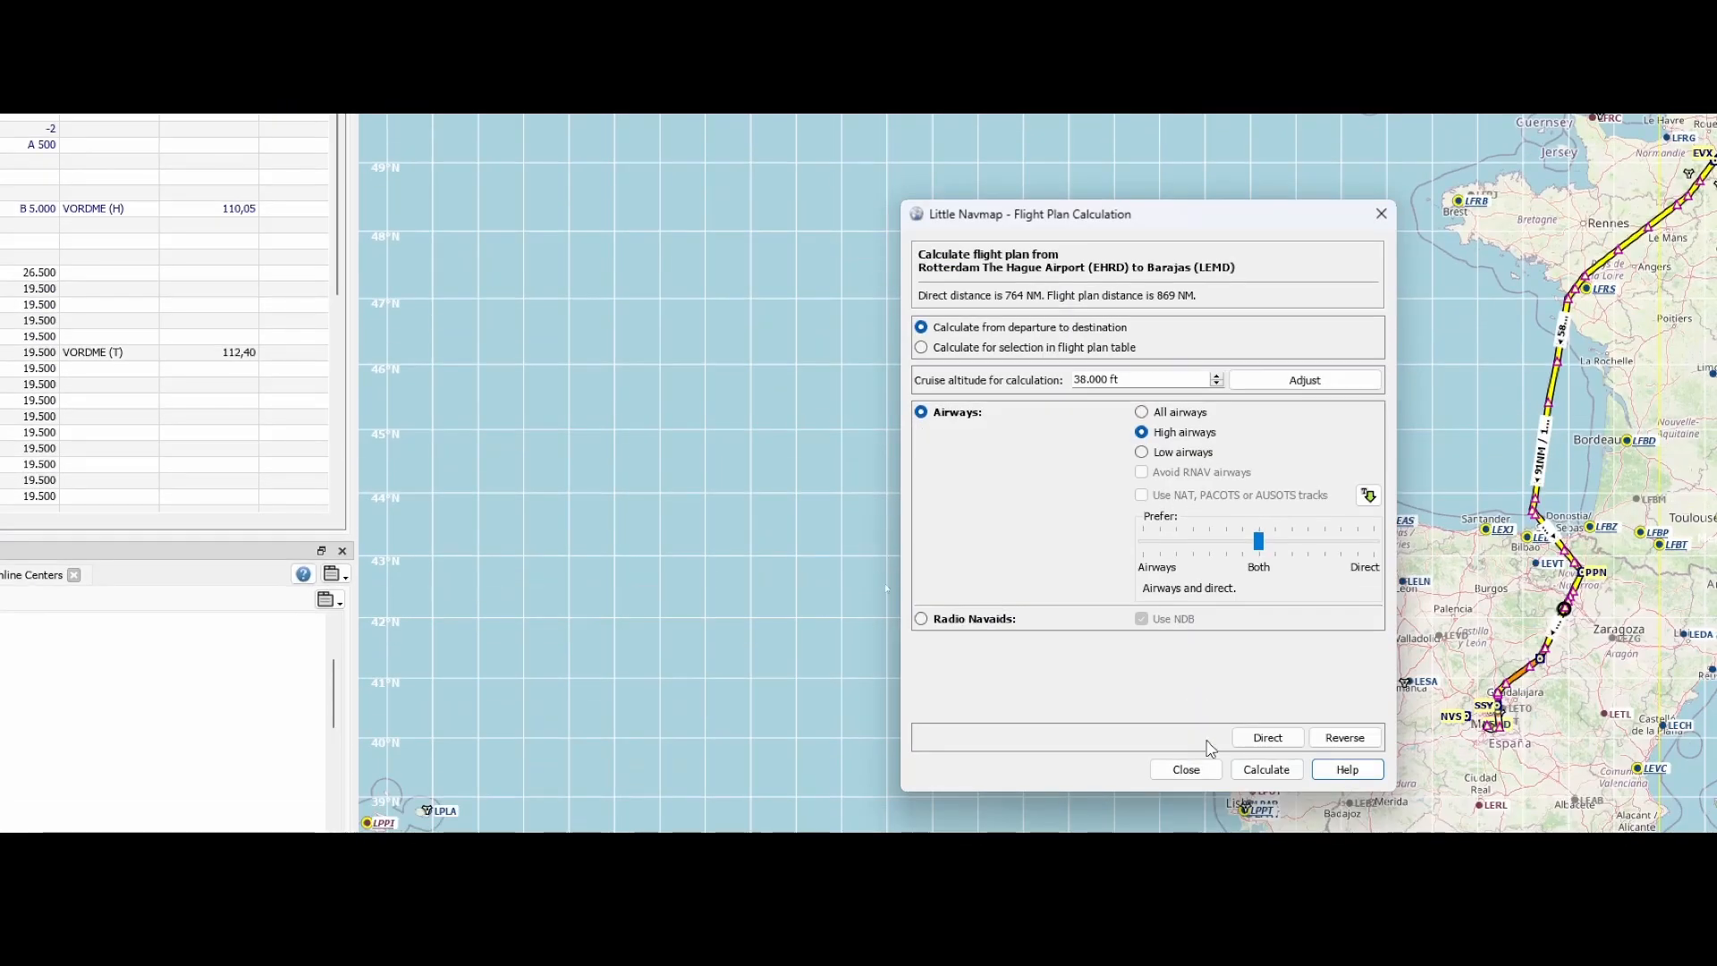
{"action": "left_click", "coordinate": [1186, 746]}
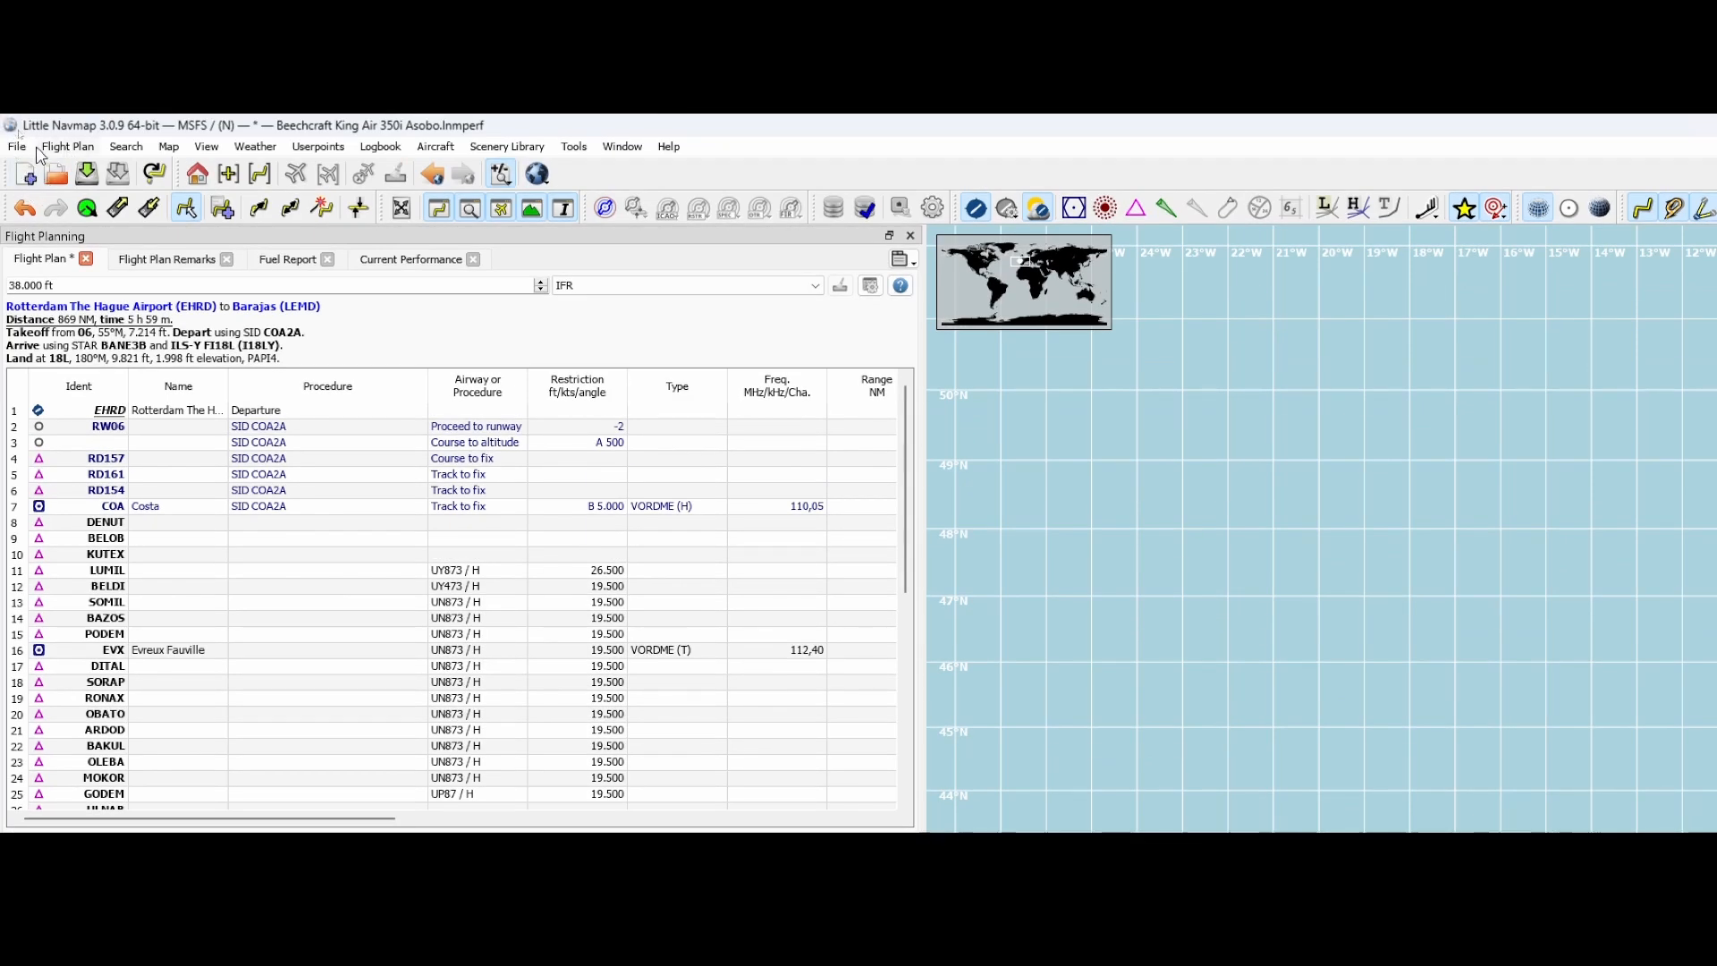
Review the save and export options for the flight plan, including the MSFS 2020 PLN format
{"action": "left_click", "coordinate": [19, 148]}
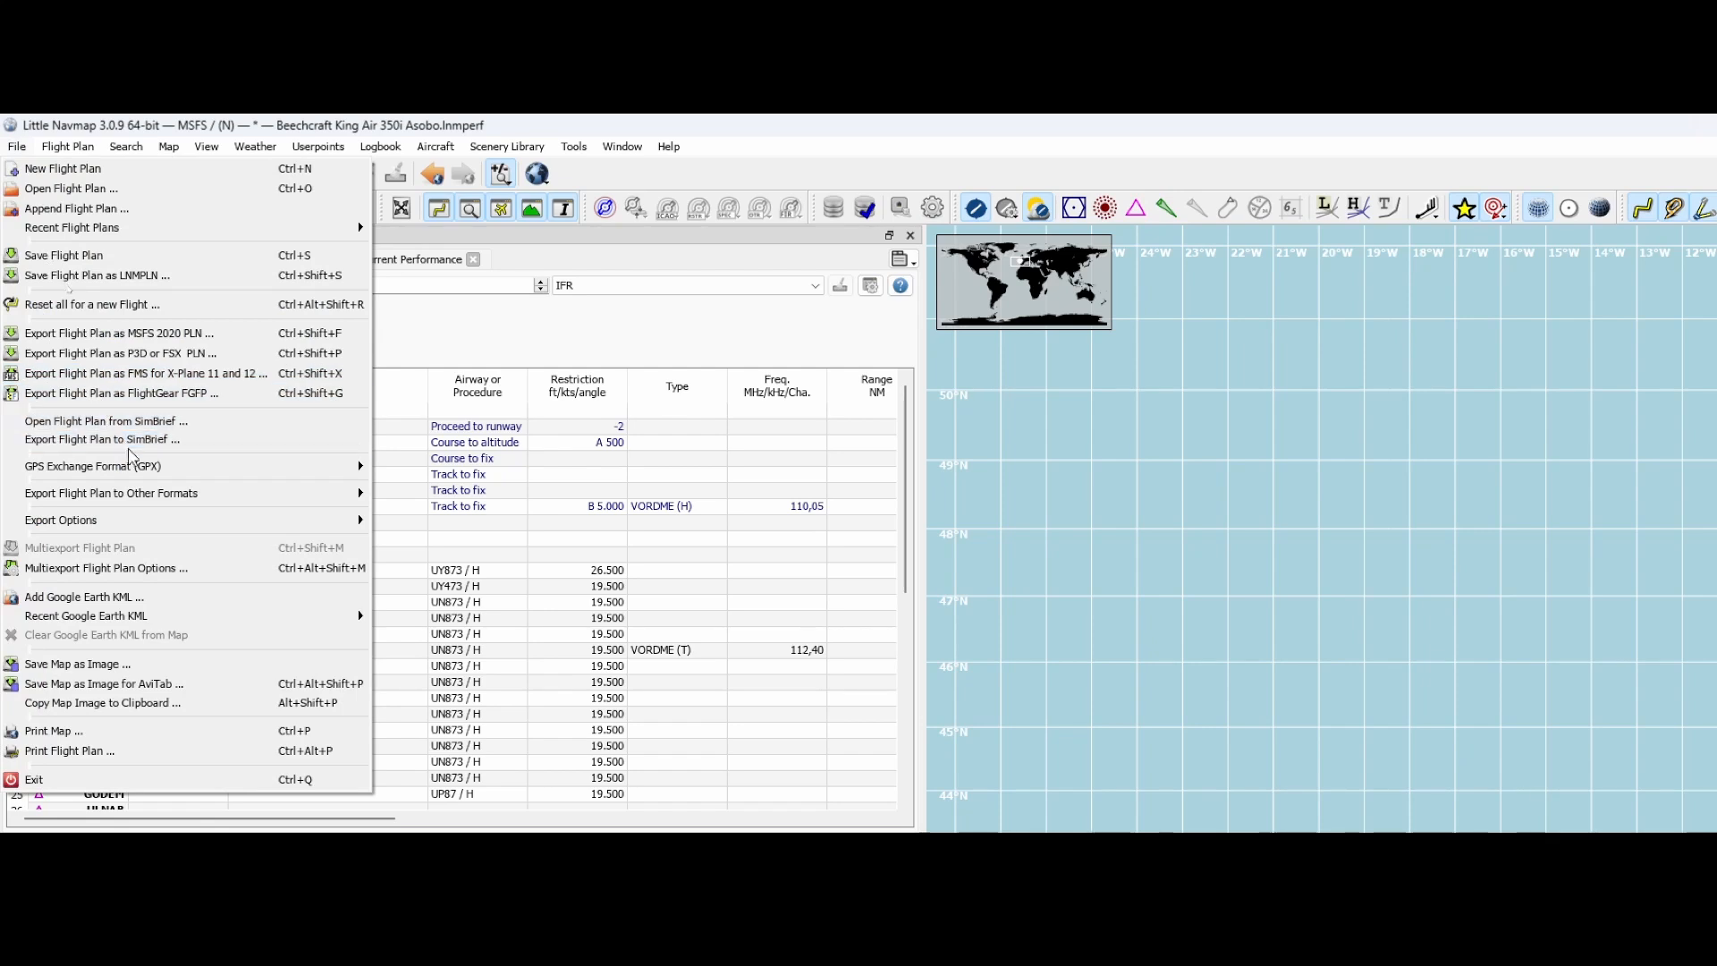
{"action": "mouse_move", "coordinate": [169, 523]}
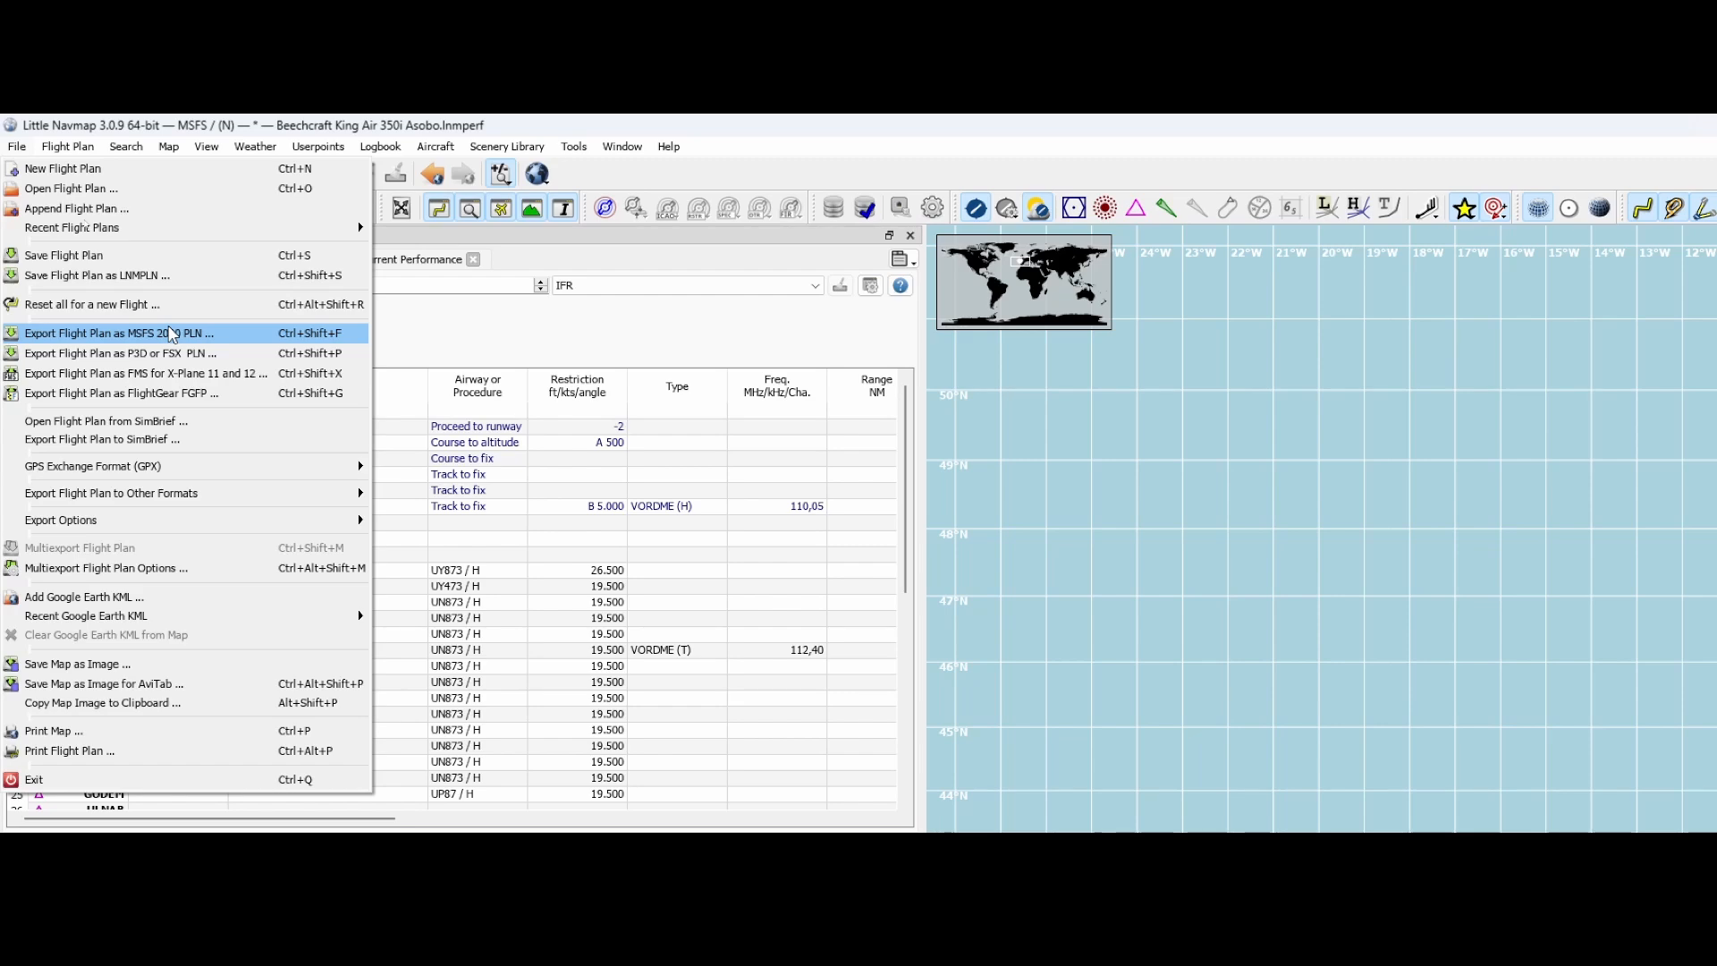
{"action": "mouse_move", "coordinate": [94, 148]}
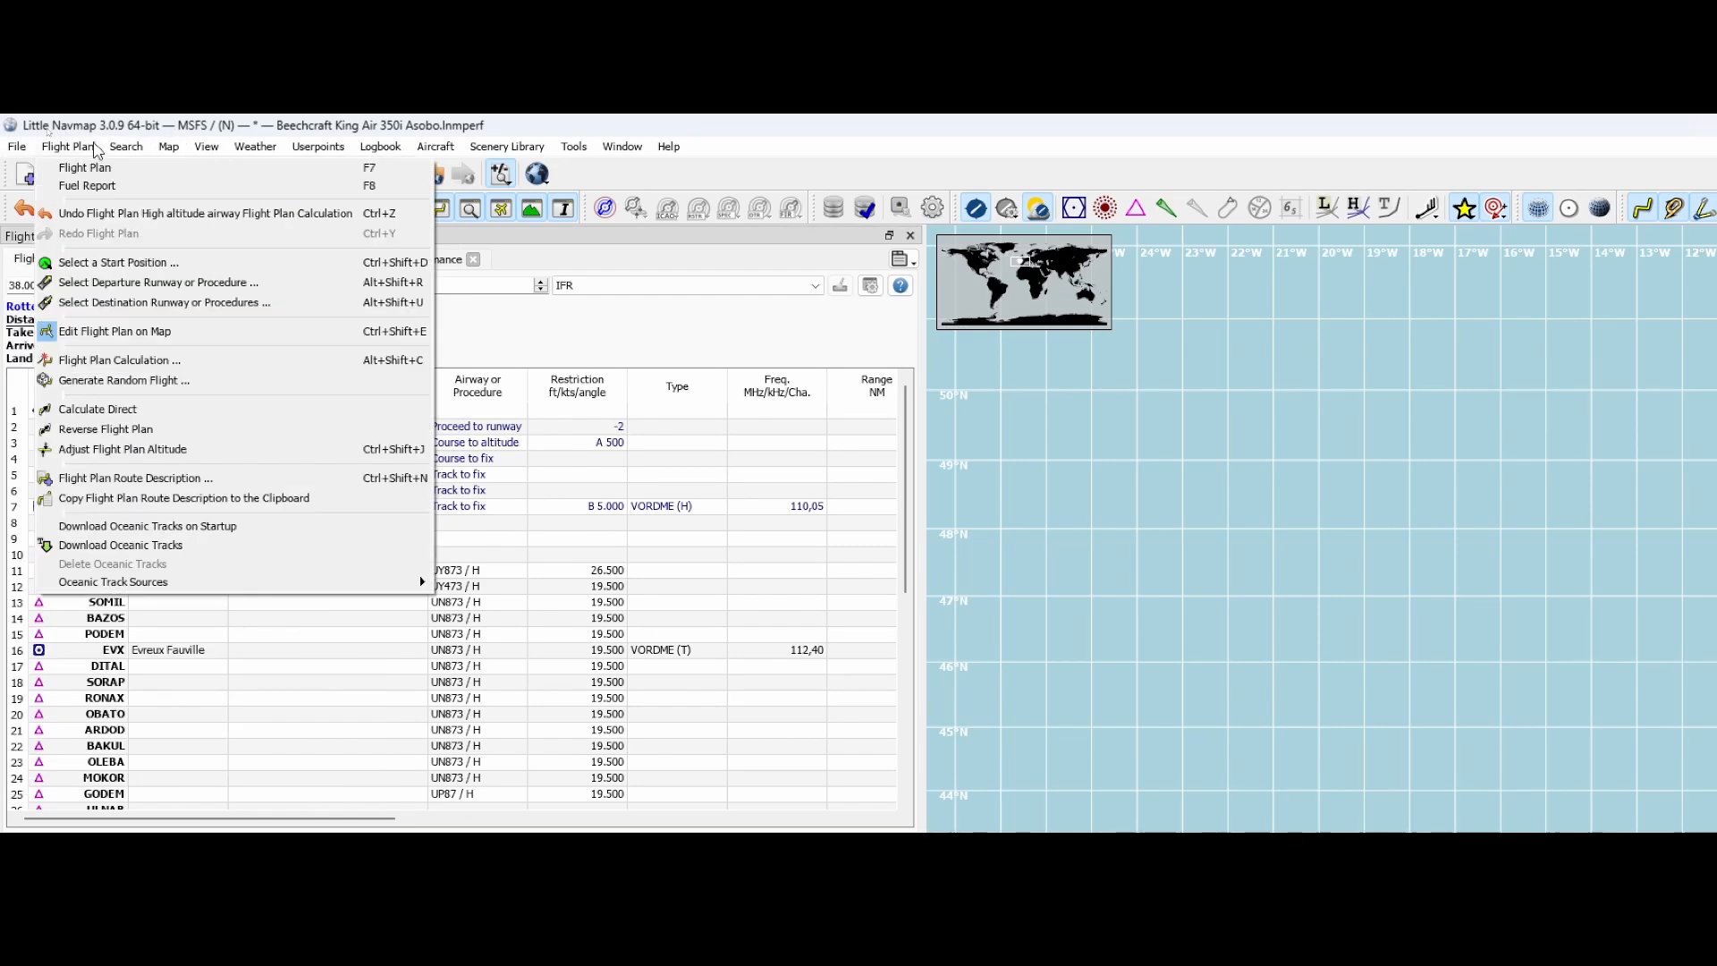